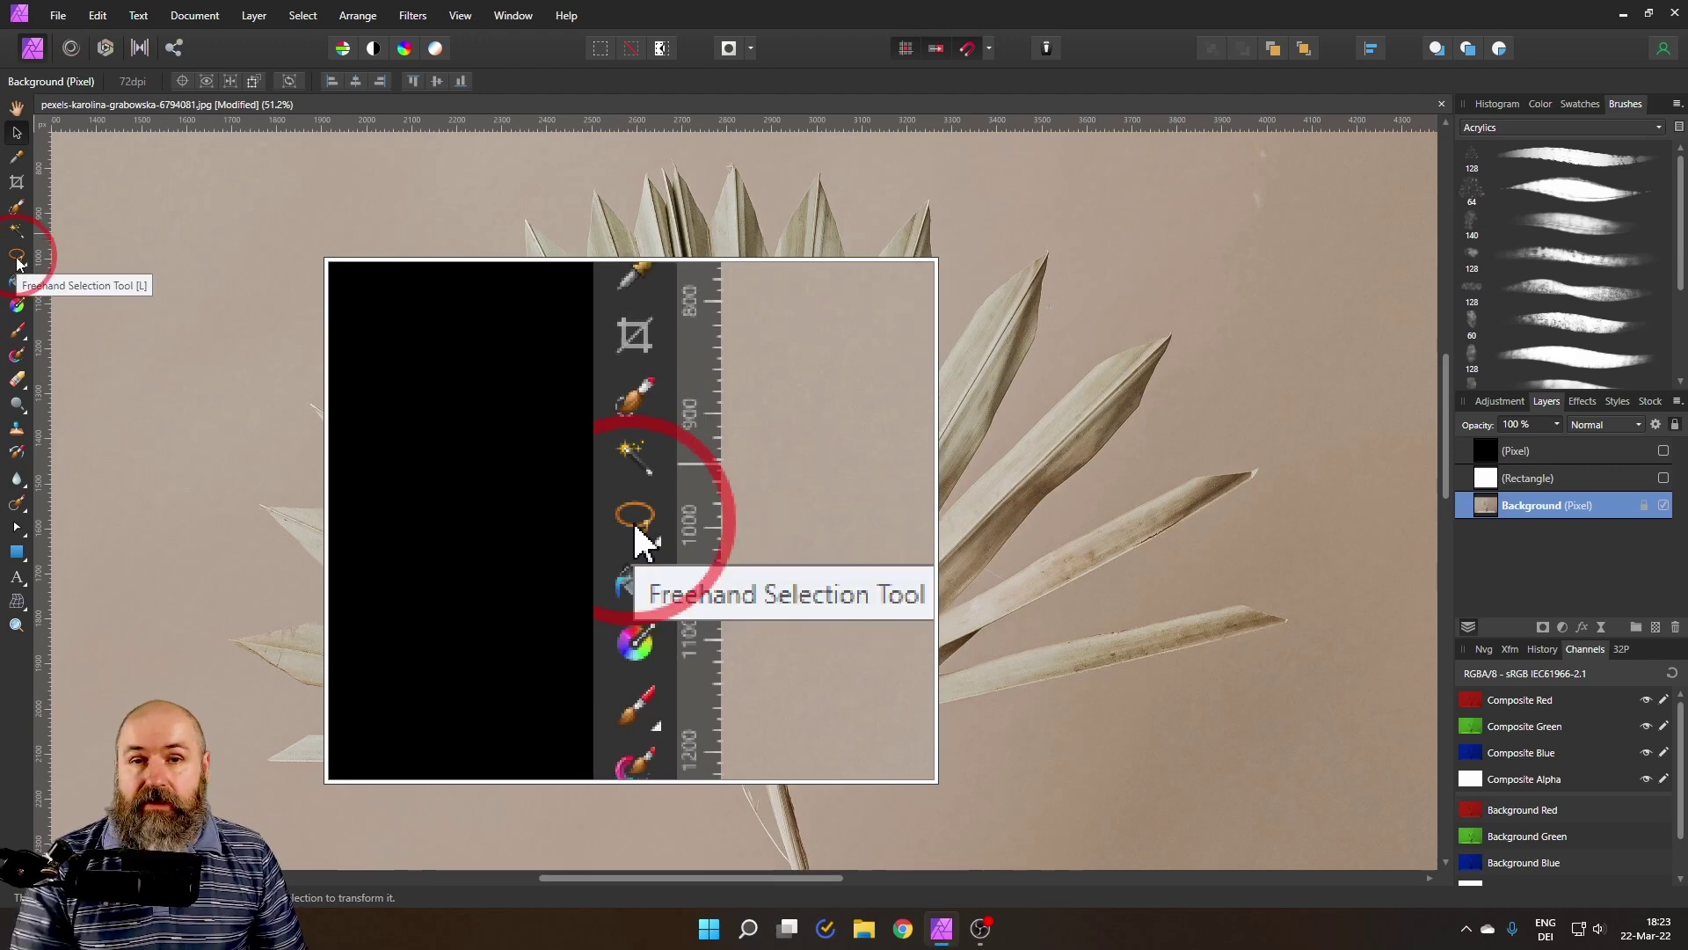
# Draw a loose freehand lasso loop around the palm's upper-left leaves
pyautogui.click(22, 262)
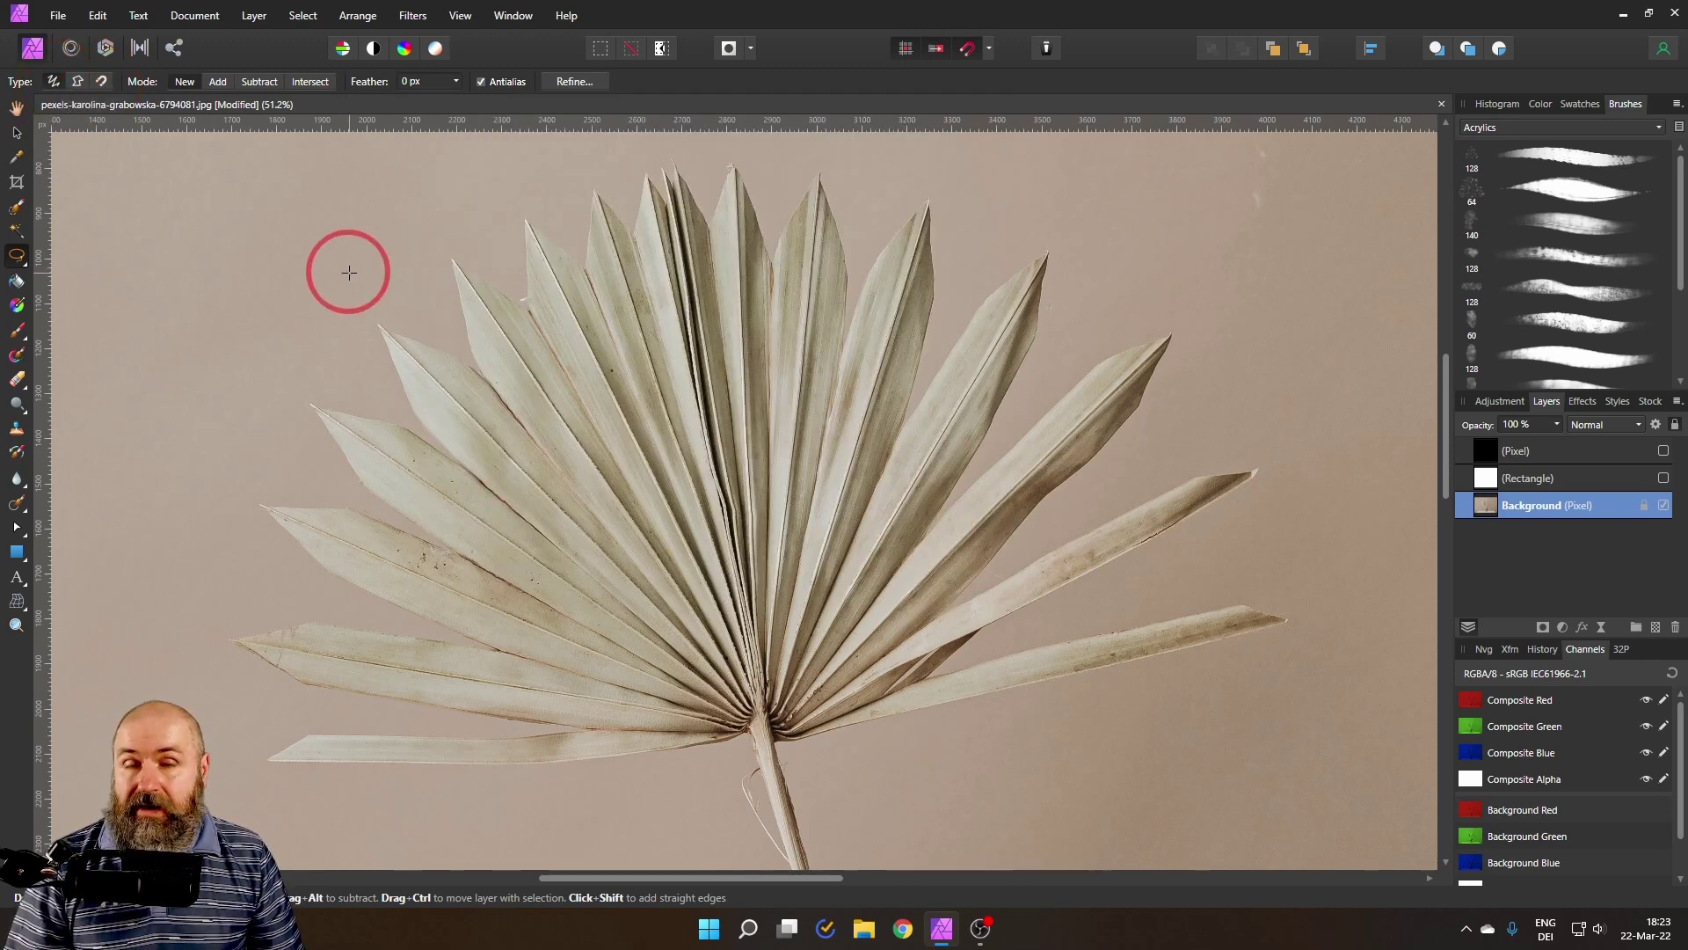
pyautogui.moveTo(349, 273)
pyautogui.mouseDown()
pyautogui.moveTo(241, 430)
pyautogui.moveTo(367, 548)
pyautogui.moveTo(583, 477)
pyautogui.moveTo(589, 367)
pyautogui.moveTo(513, 297)
pyautogui.moveTo(387, 280)
pyautogui.moveTo(511, 223)
pyautogui.moveTo(747, 403)
pyautogui.moveTo(741, 557)
pyautogui.moveTo(663, 623)
pyautogui.moveTo(637, 510)
pyautogui.mouseUp()
pyautogui.moveTo(492, 500)
pyautogui.mouseDown()
pyautogui.moveTo(536, 445)
pyautogui.moveTo(531, 346)
pyautogui.moveTo(358, 552)
pyautogui.moveTo(447, 584)
pyautogui.mouseUp()
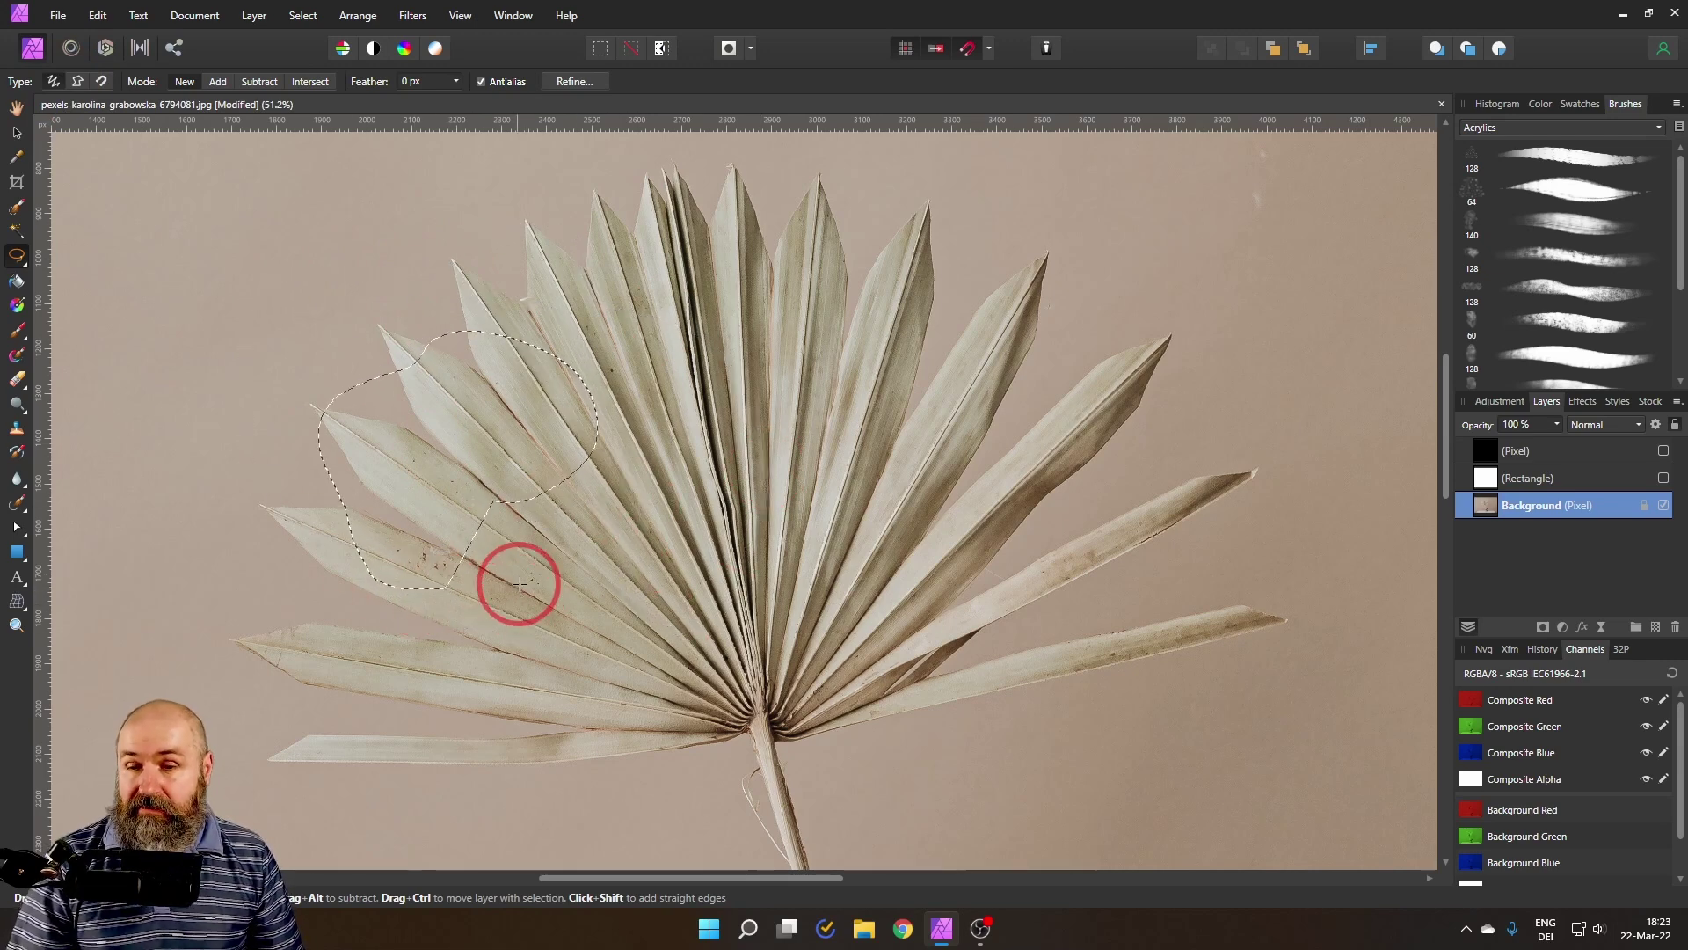
# Switch the lasso to Polygonal and place corner points around the upper-left leaves
pyautogui.click(78, 82)
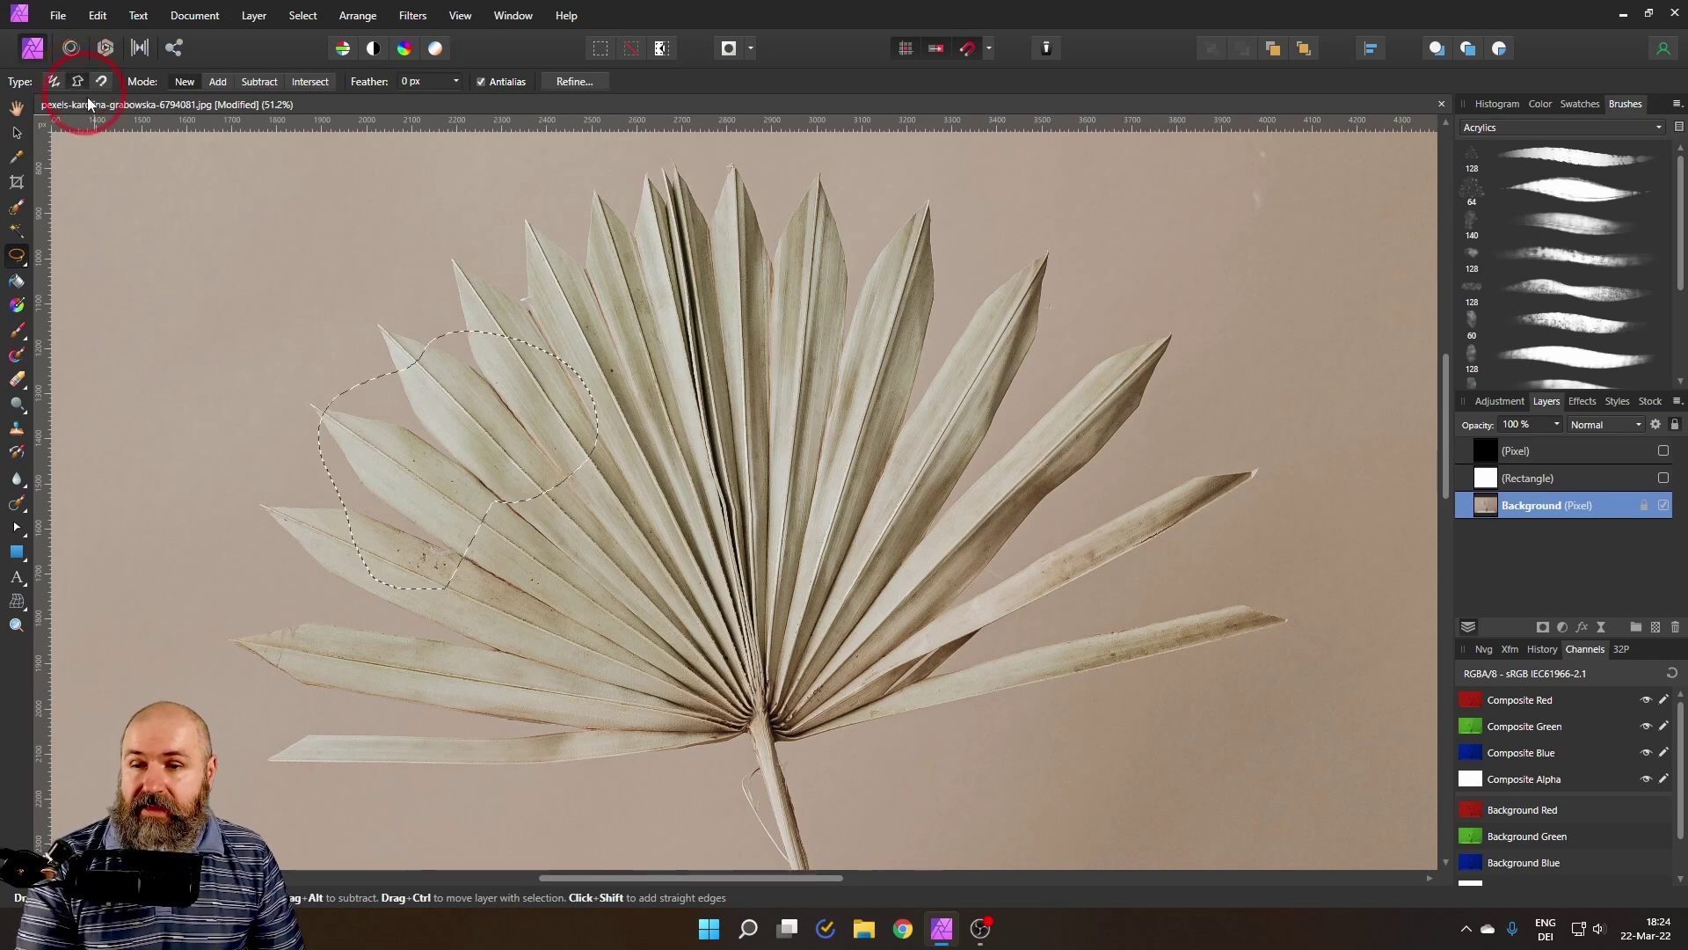
pyautogui.click(345, 249)
pyautogui.click(556, 249)
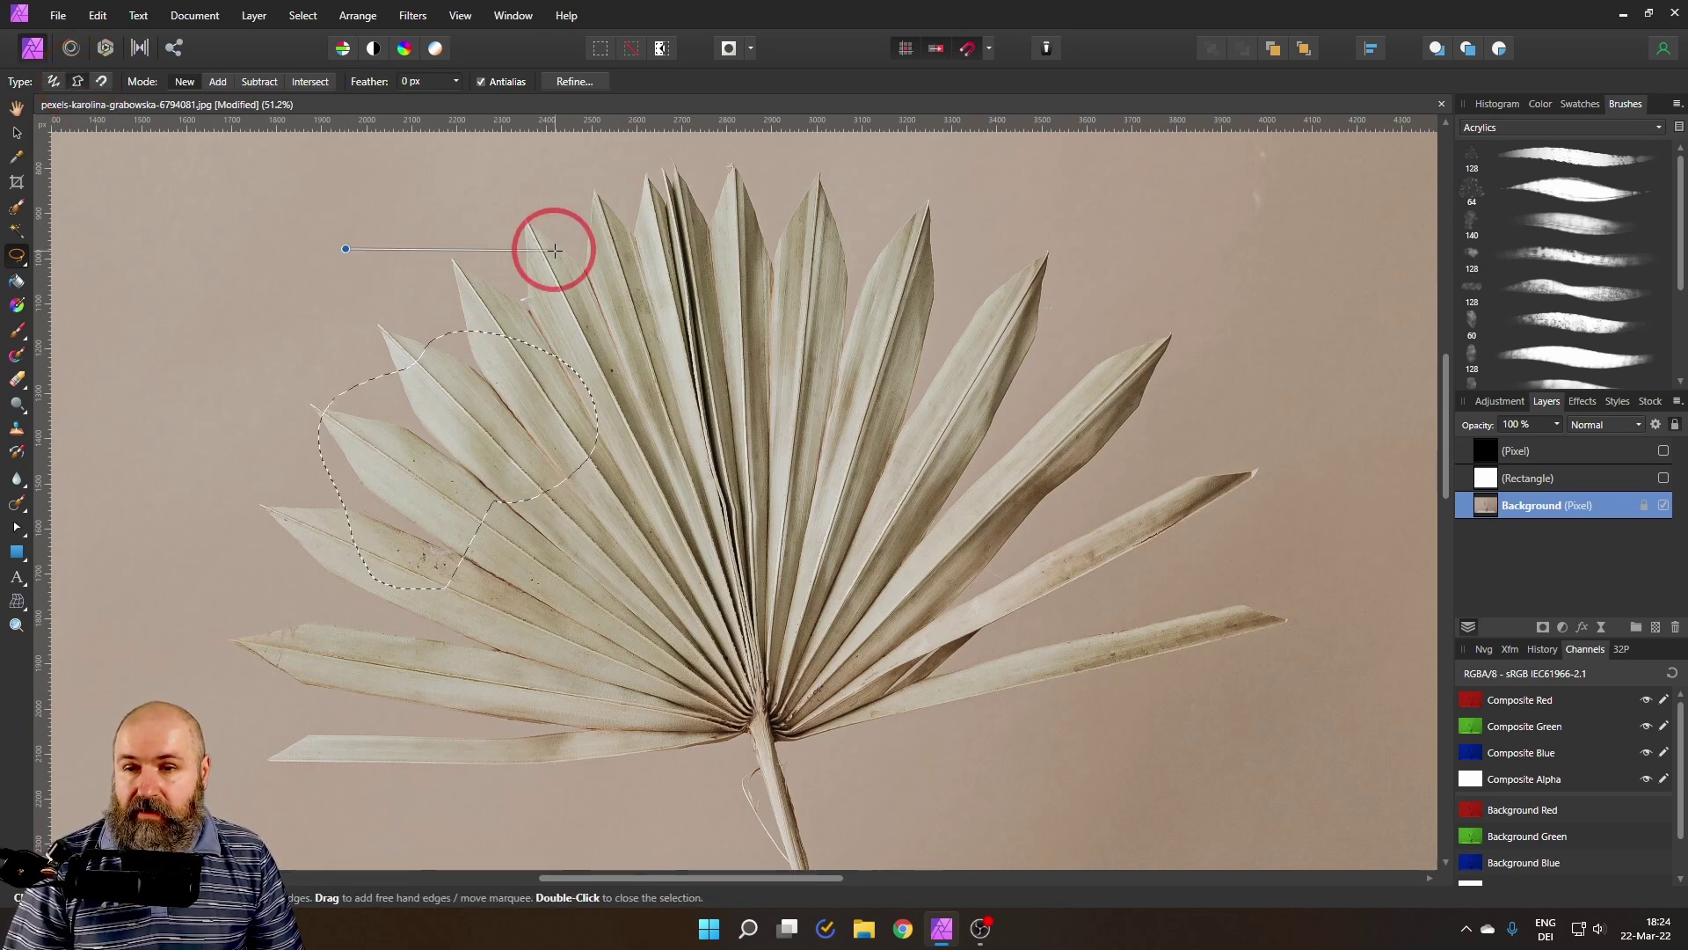
pyautogui.click(695, 446)
pyautogui.click(780, 572)
pyautogui.click(954, 406)
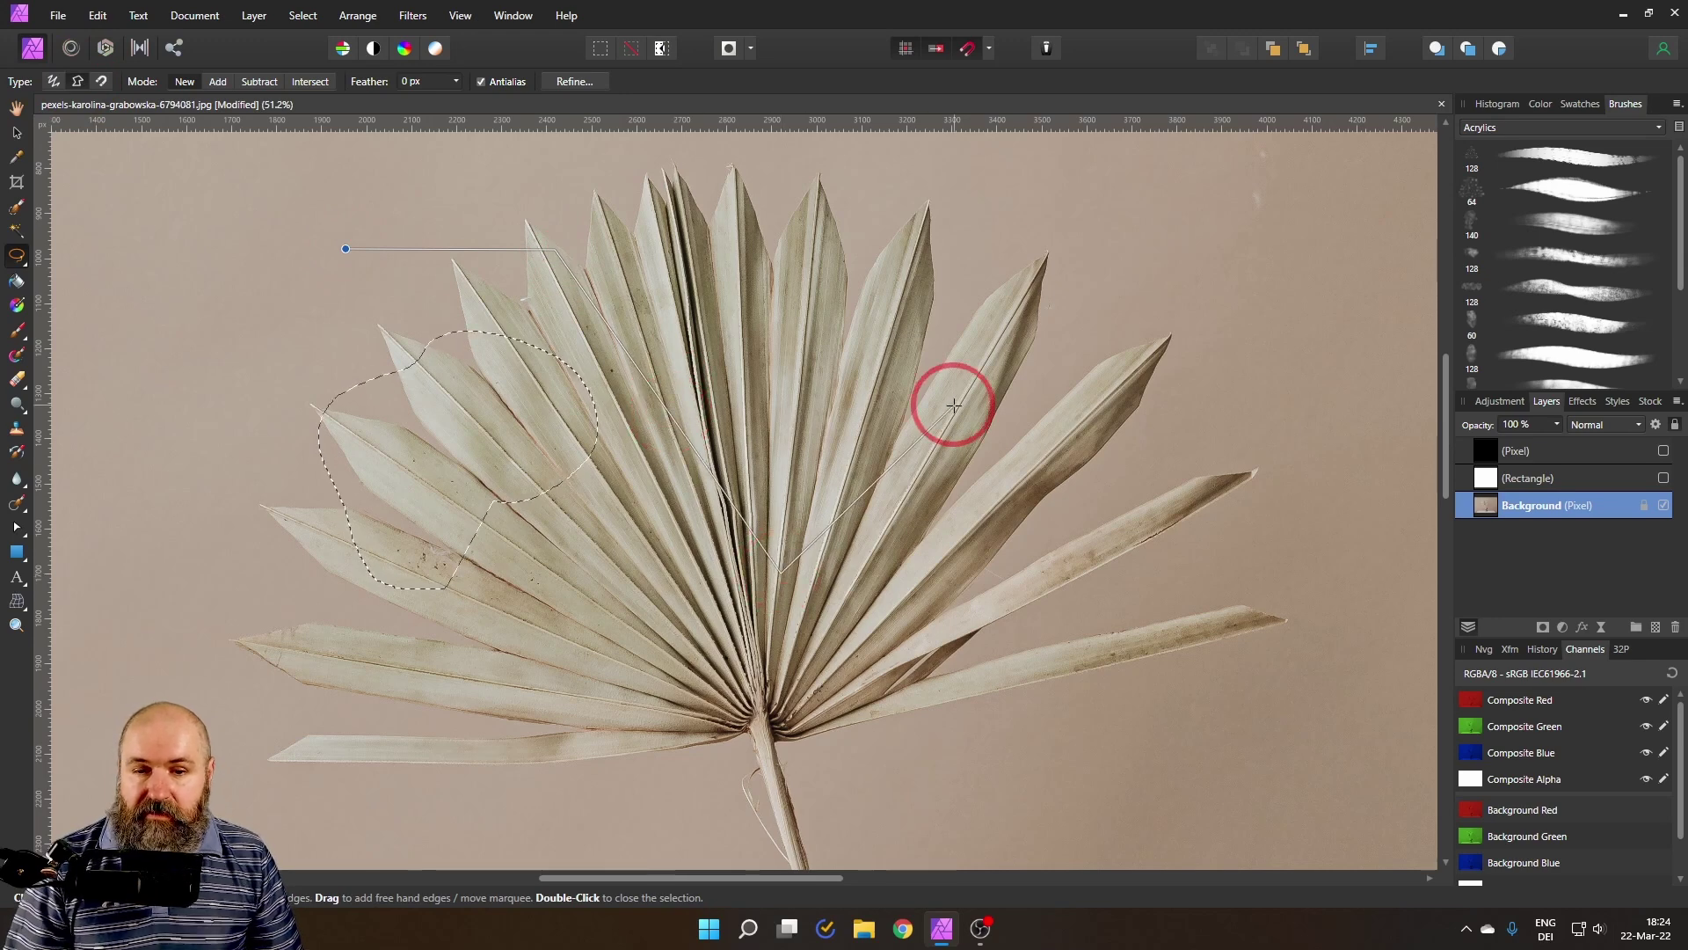
pyautogui.click(809, 295)
# Add corners around the right-hand and lower leaves, close the polygon, then deselect it
pyautogui.click(1014, 224)
pyautogui.click(1201, 342)
pyautogui.click(1080, 564)
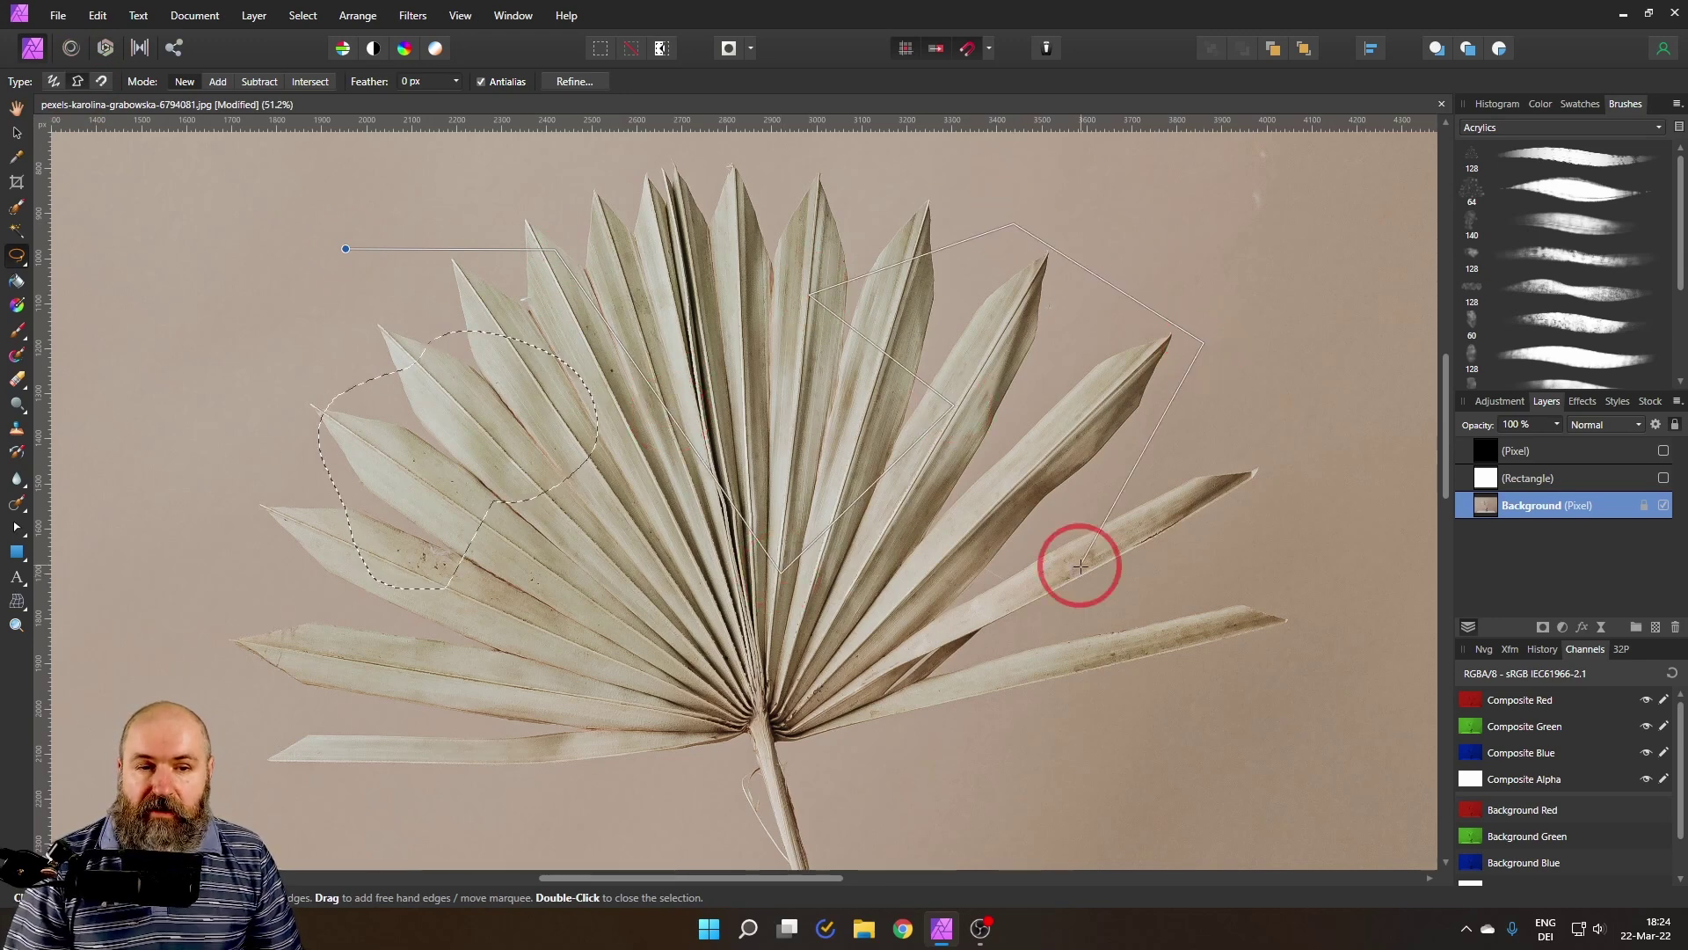
pyautogui.click(807, 701)
pyautogui.click(613, 662)
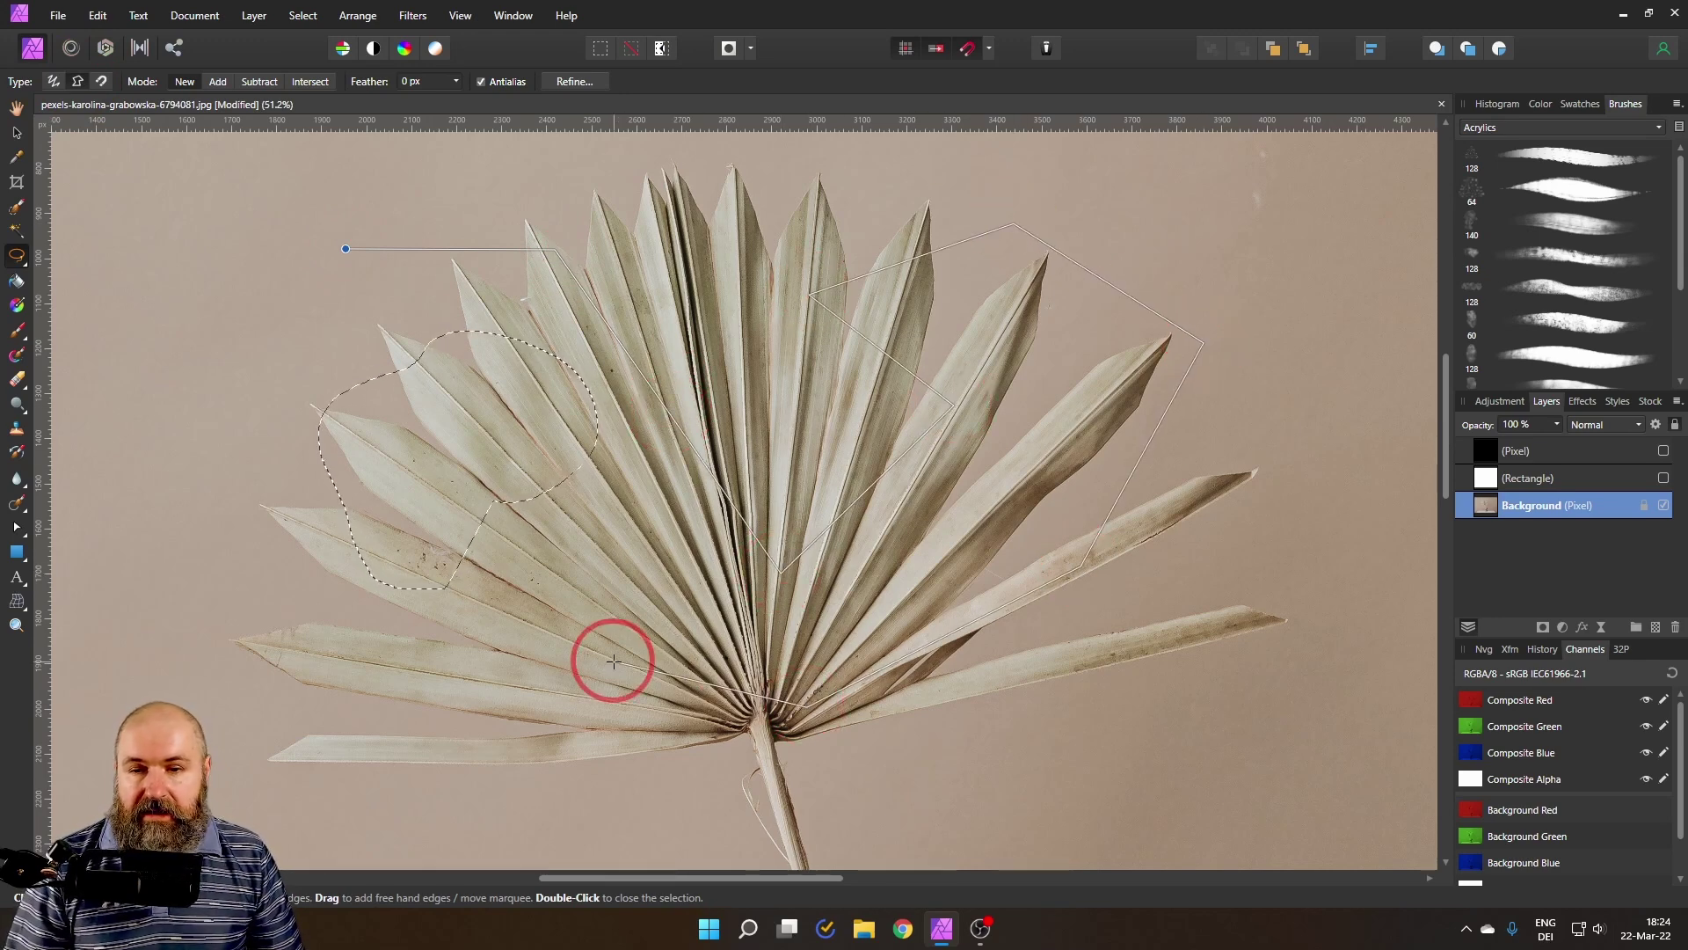
pyautogui.doubleClick(332, 669)
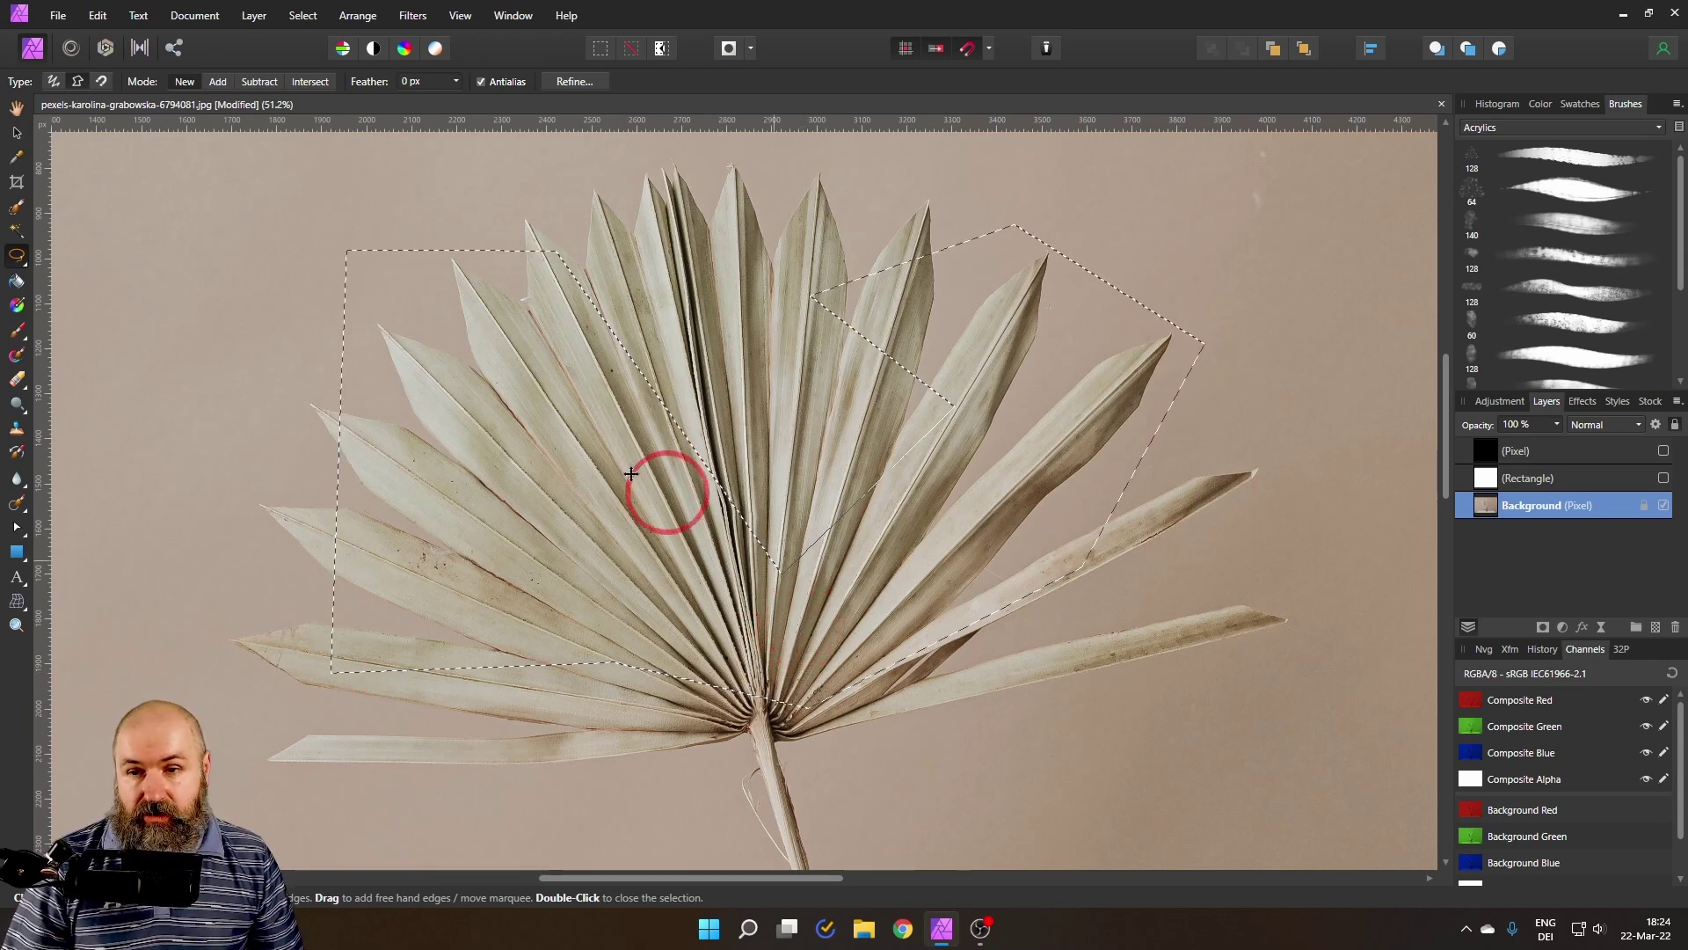
pyautogui.hotkey('ctrl', 'd')
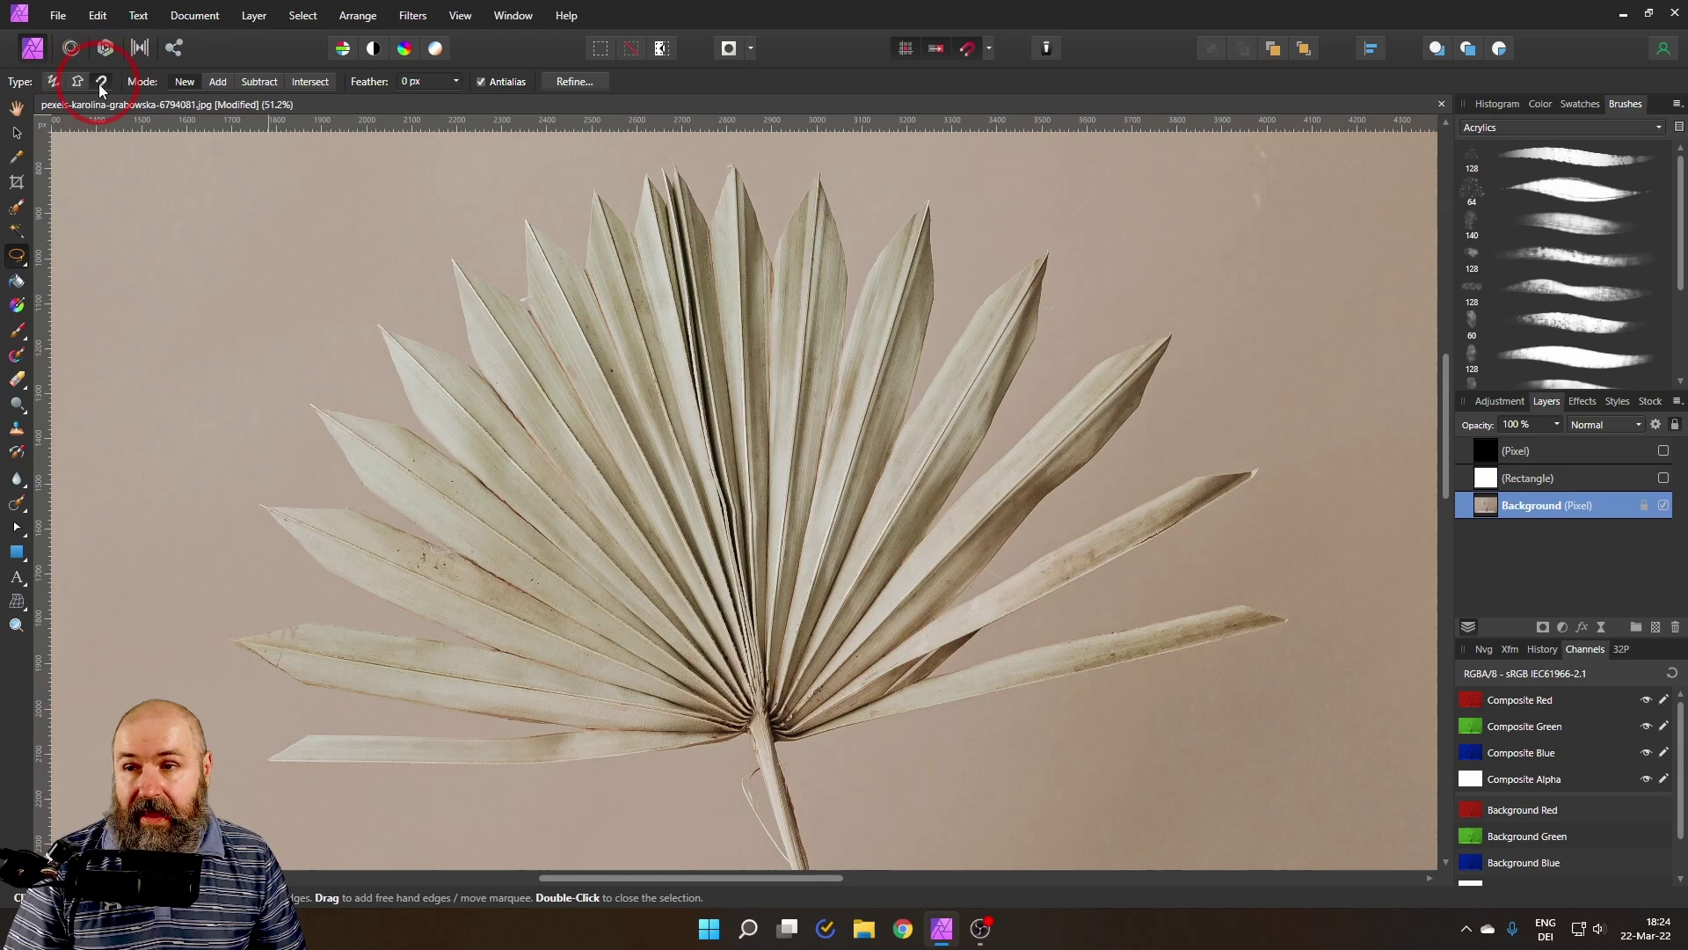
# Trace a magnetic outline around the lower leaves, close and deselect it, then restore Freehand lasso type
pyautogui.click(699, 745)
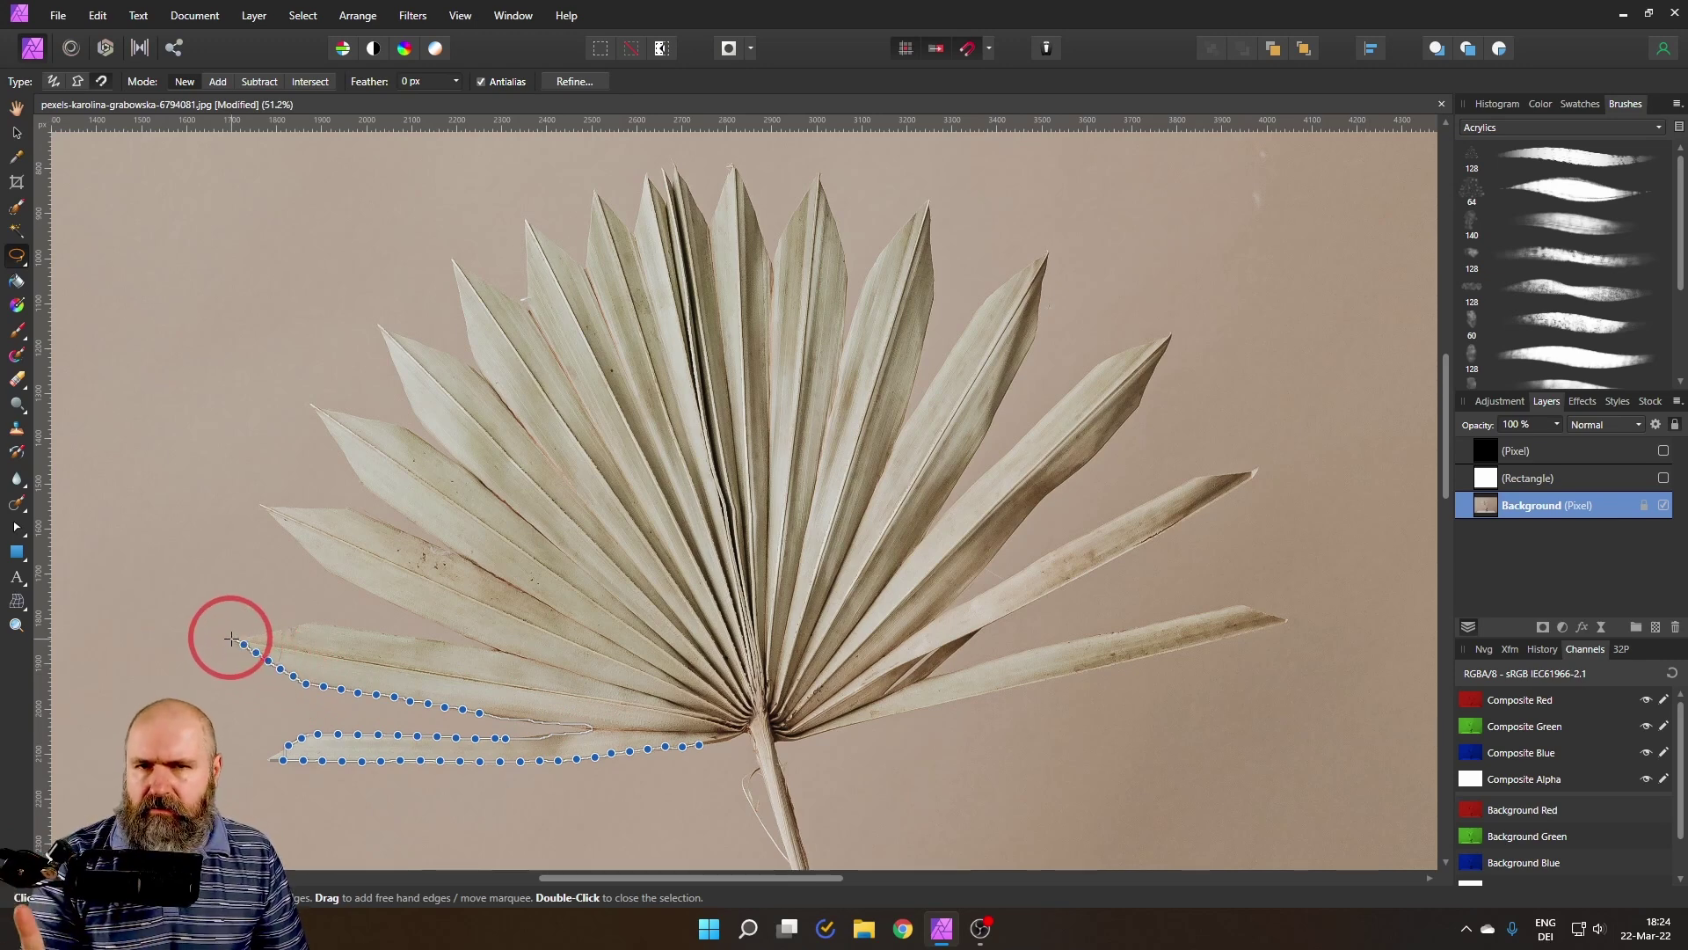
pyautogui.click(231, 638)
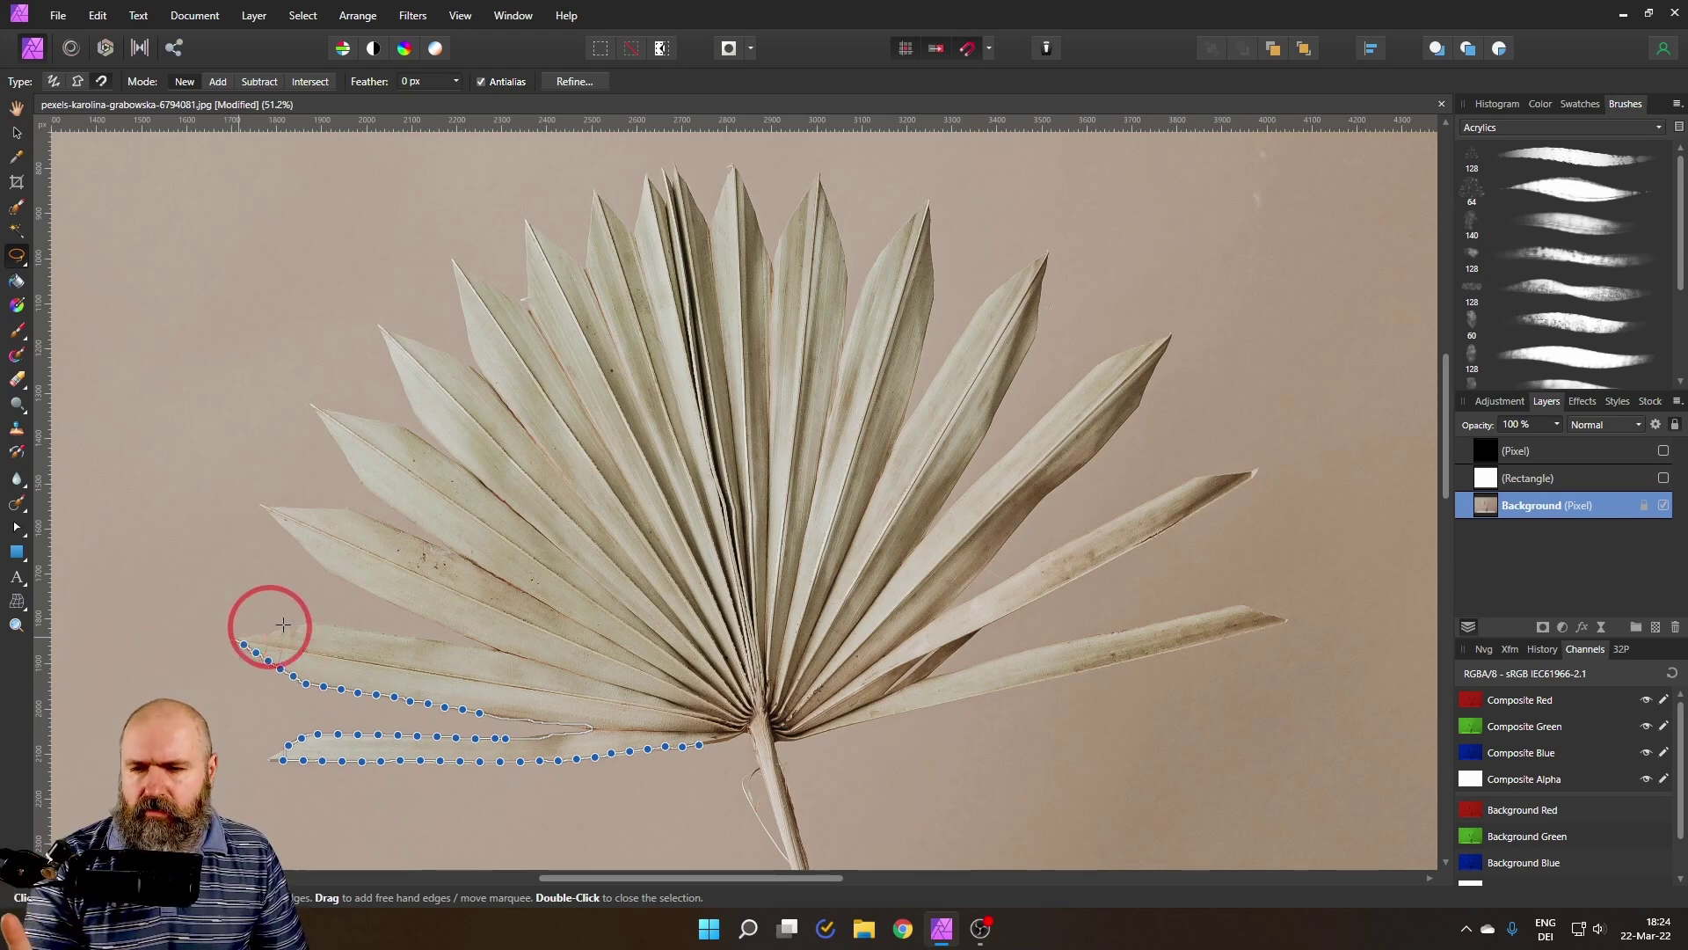
pyautogui.doubleClick(665, 607)
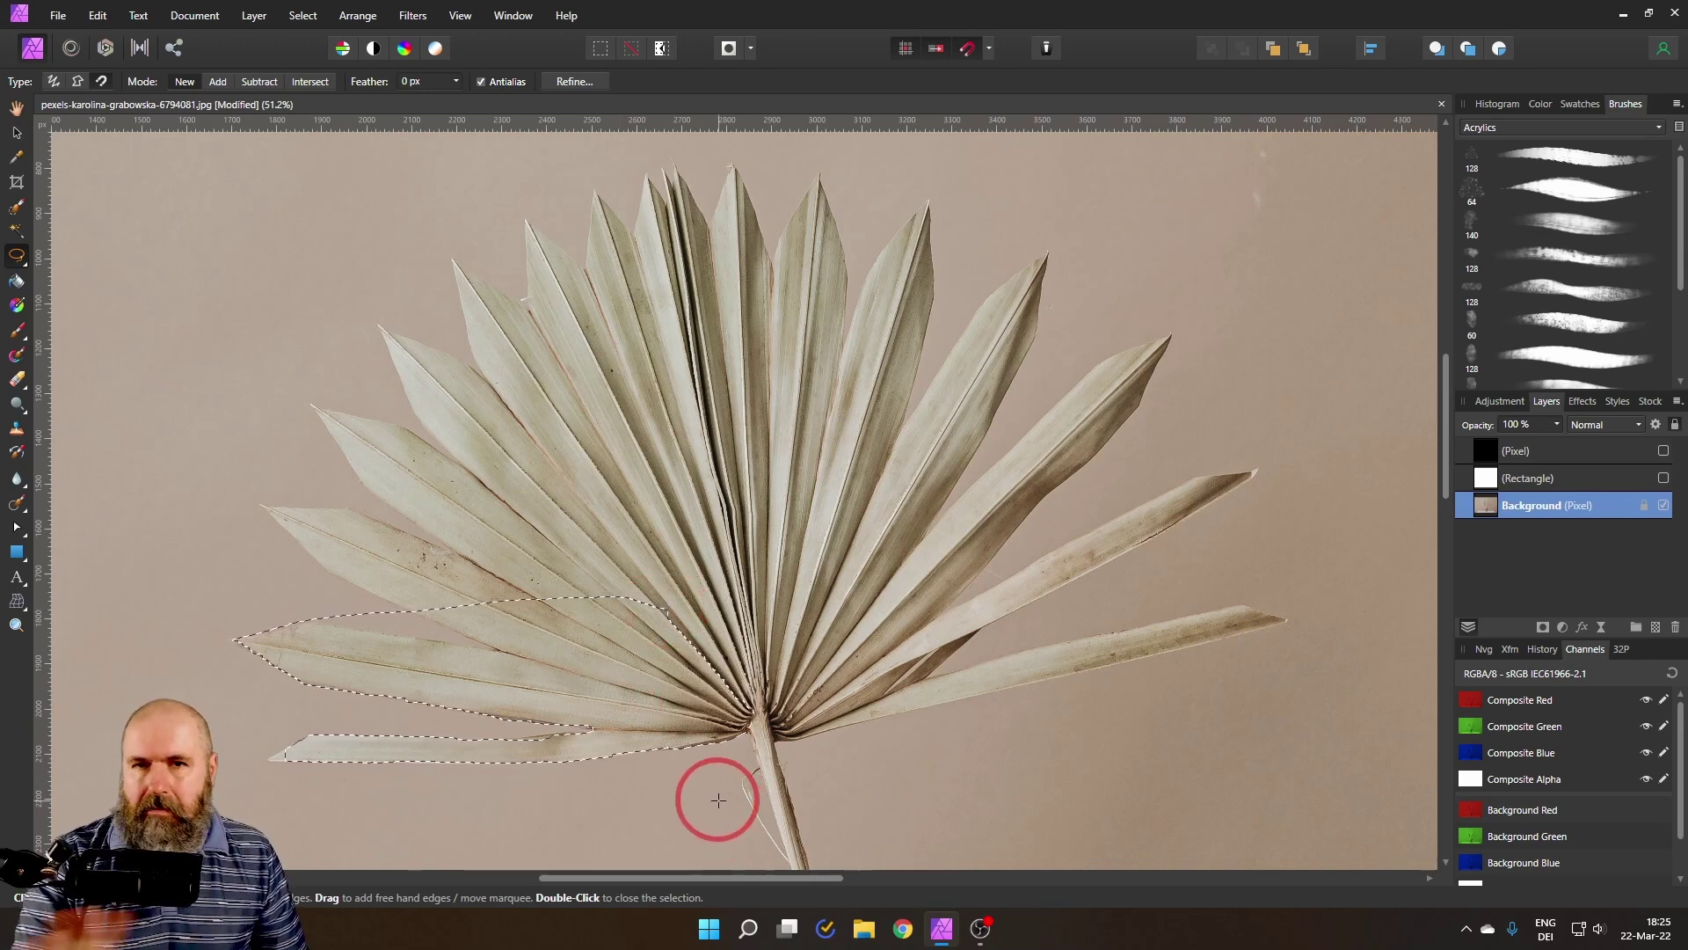
pyautogui.hotkey('ctrl', 'd')
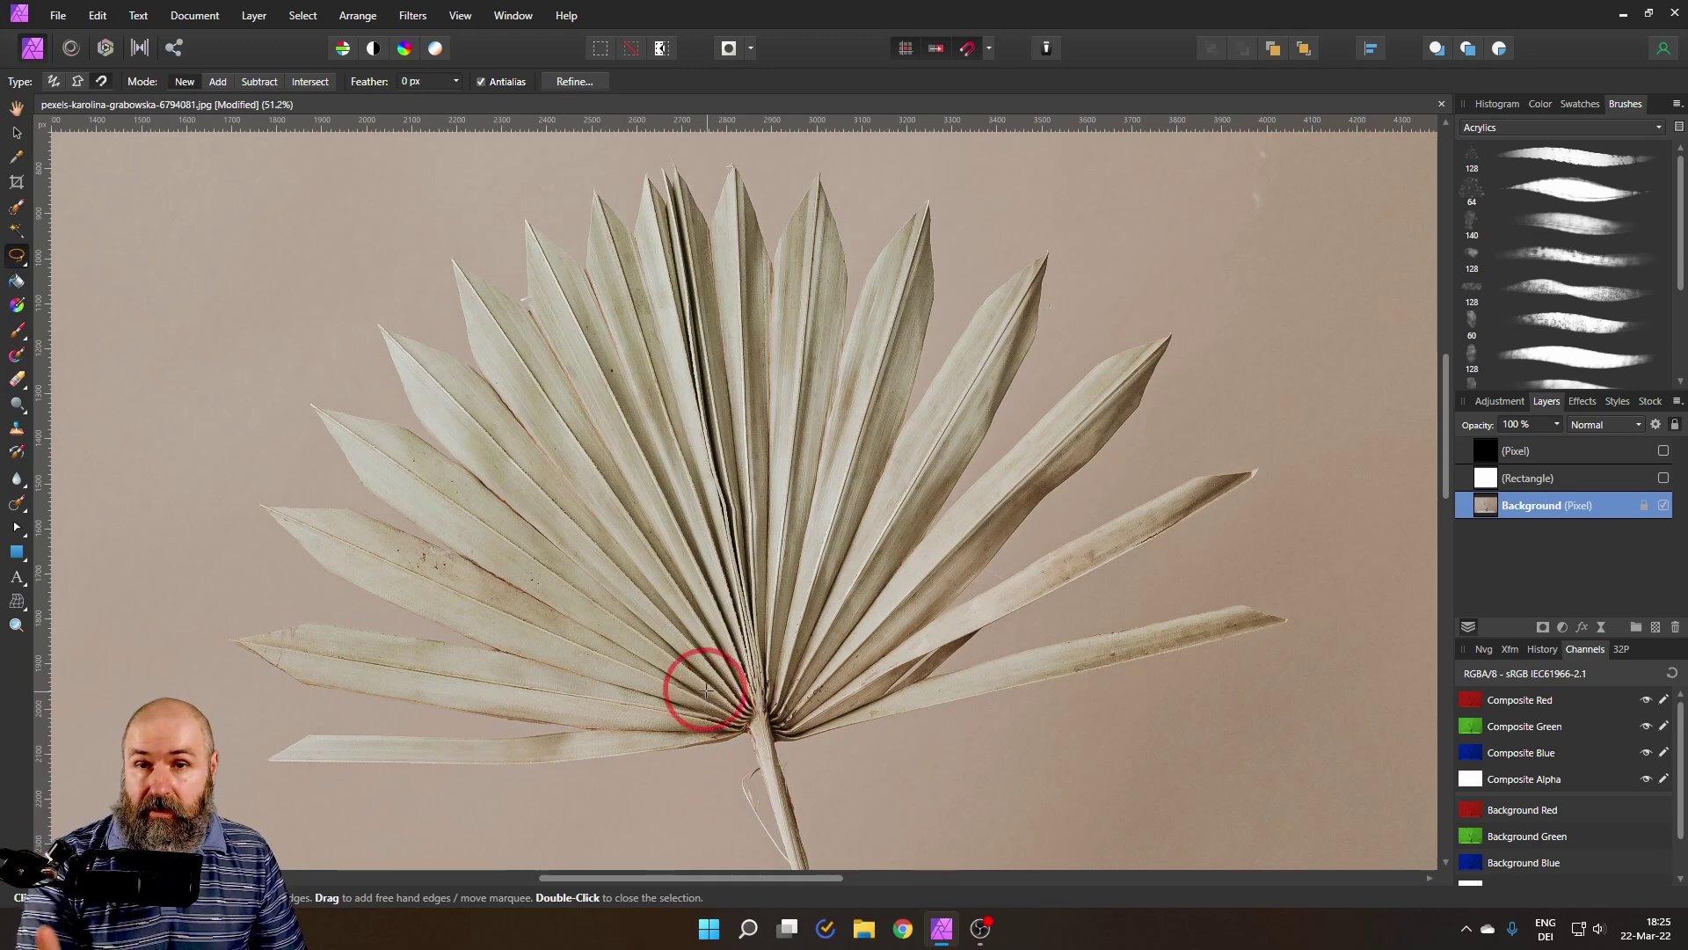
pyautogui.click(54, 81)
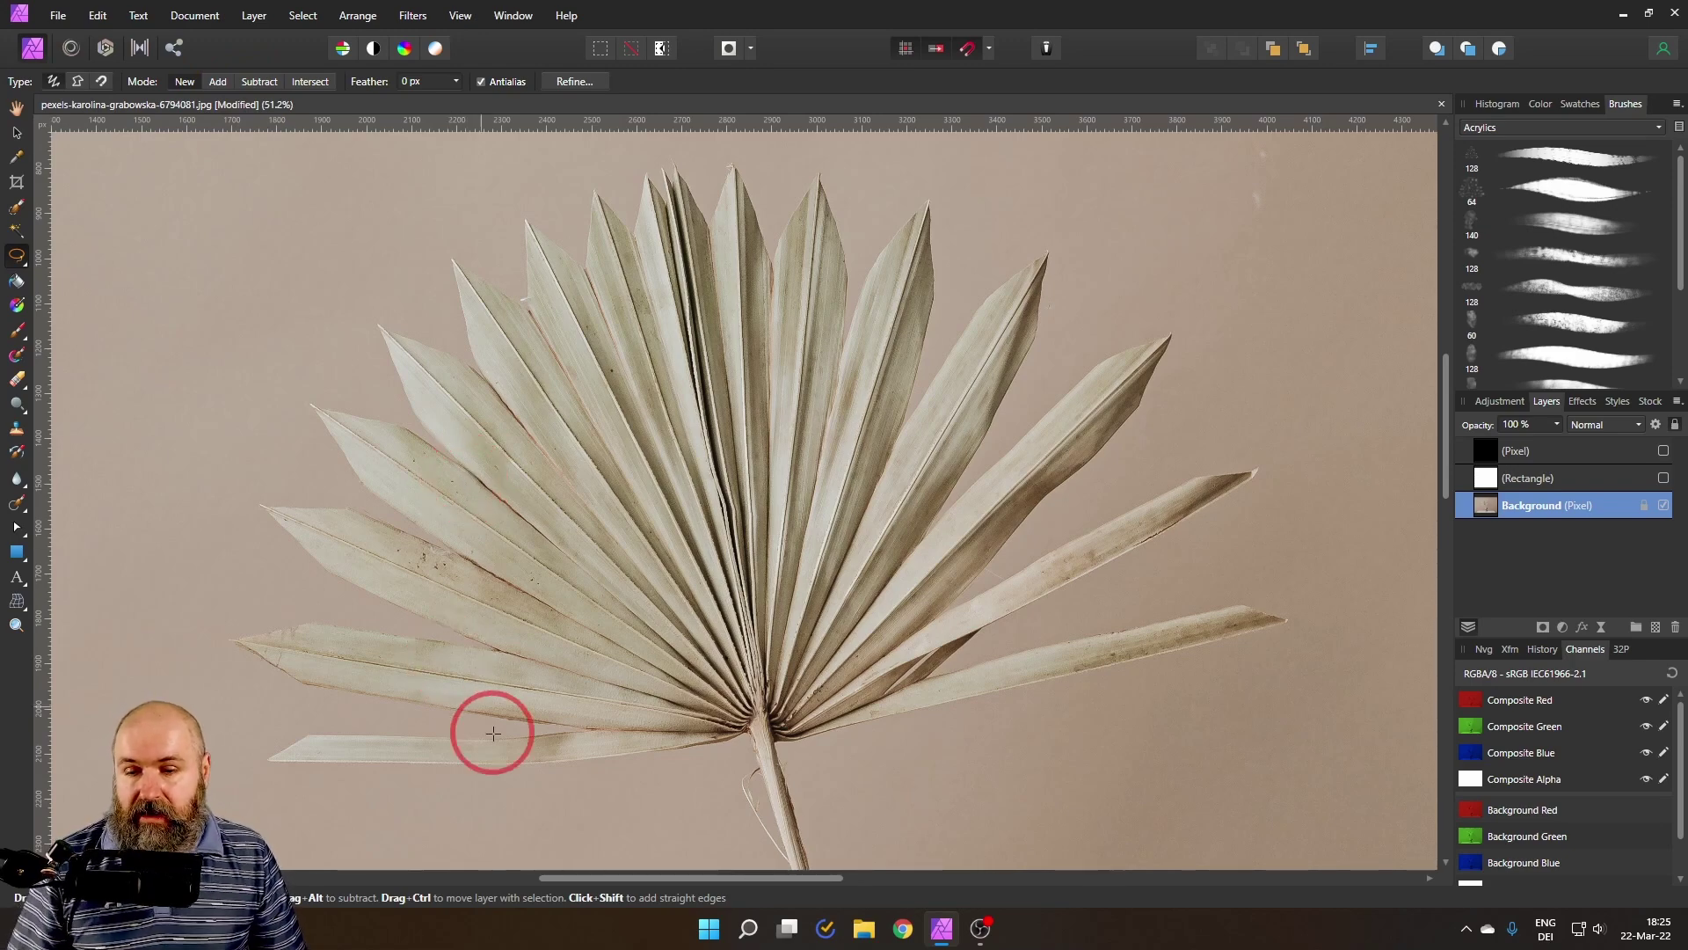
# Zoom in on the lowest leaf, try two rough freehand lassos, and clear them
pyautogui.scroll(5, 422, 735)
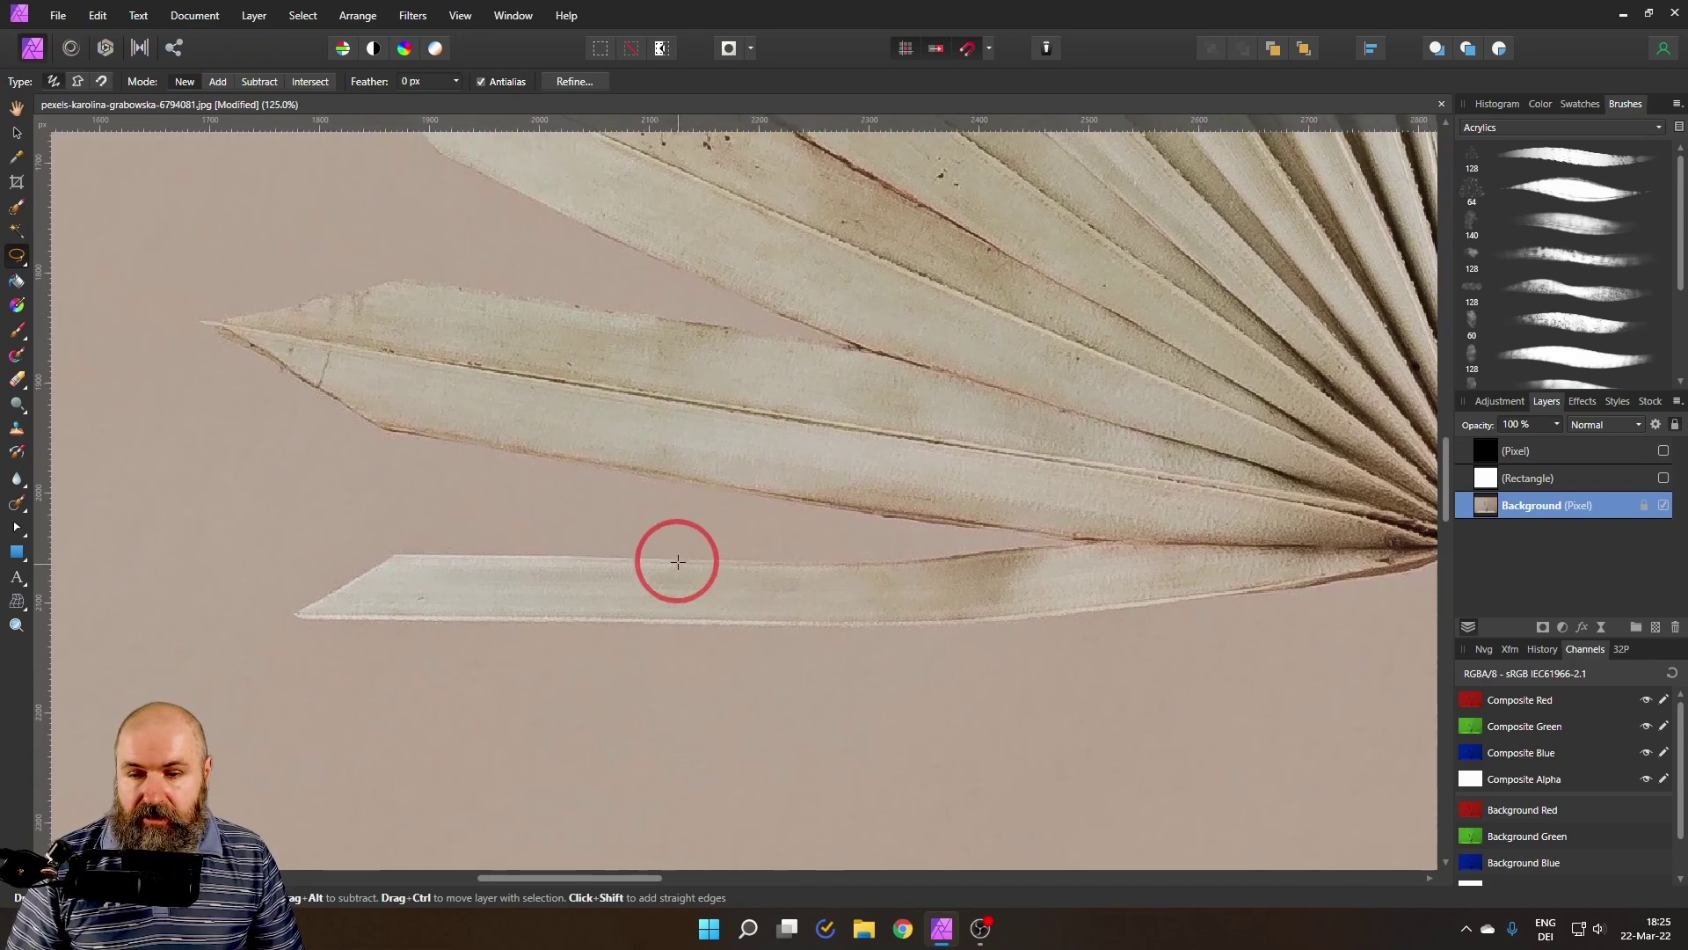
pyautogui.scroll(1, 673, 567)
pyautogui.moveTo(577, 584); pyautogui.dragTo(635, 588)
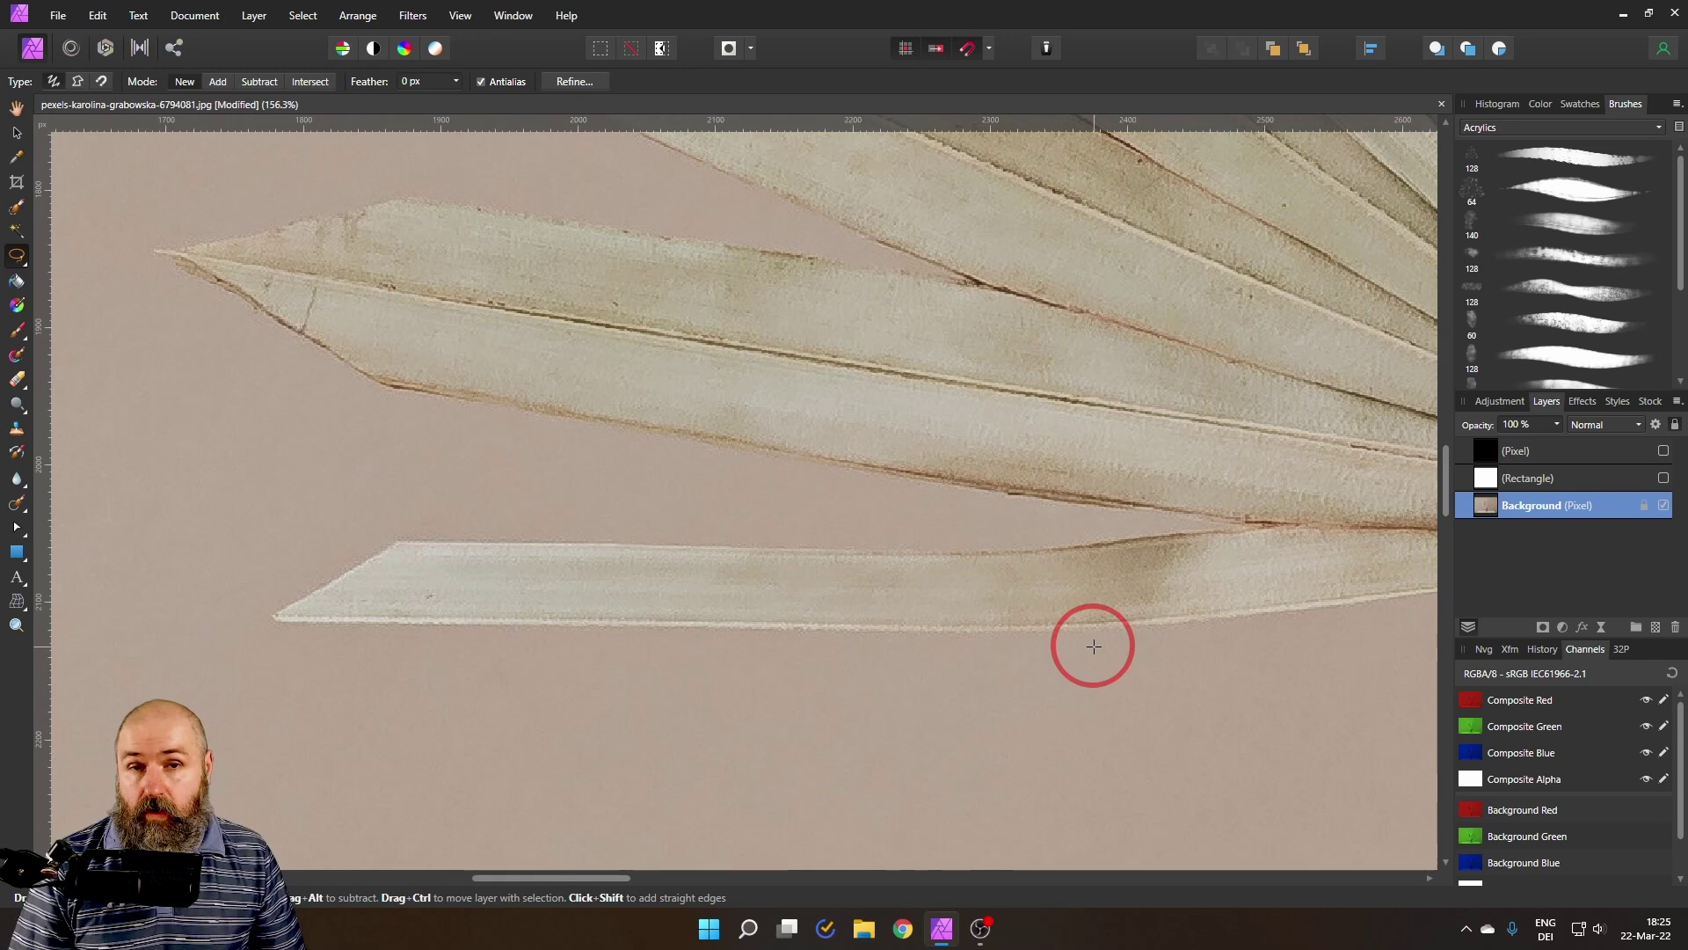
pyautogui.moveTo(1094, 645)
pyautogui.mouseDown()
pyautogui.moveTo(1067, 656)
pyautogui.moveTo(625, 514)
pyautogui.moveTo(973, 452)
pyautogui.moveTo(1248, 642)
pyautogui.moveTo(1160, 663)
pyautogui.moveTo(1099, 649)
pyautogui.mouseUp()
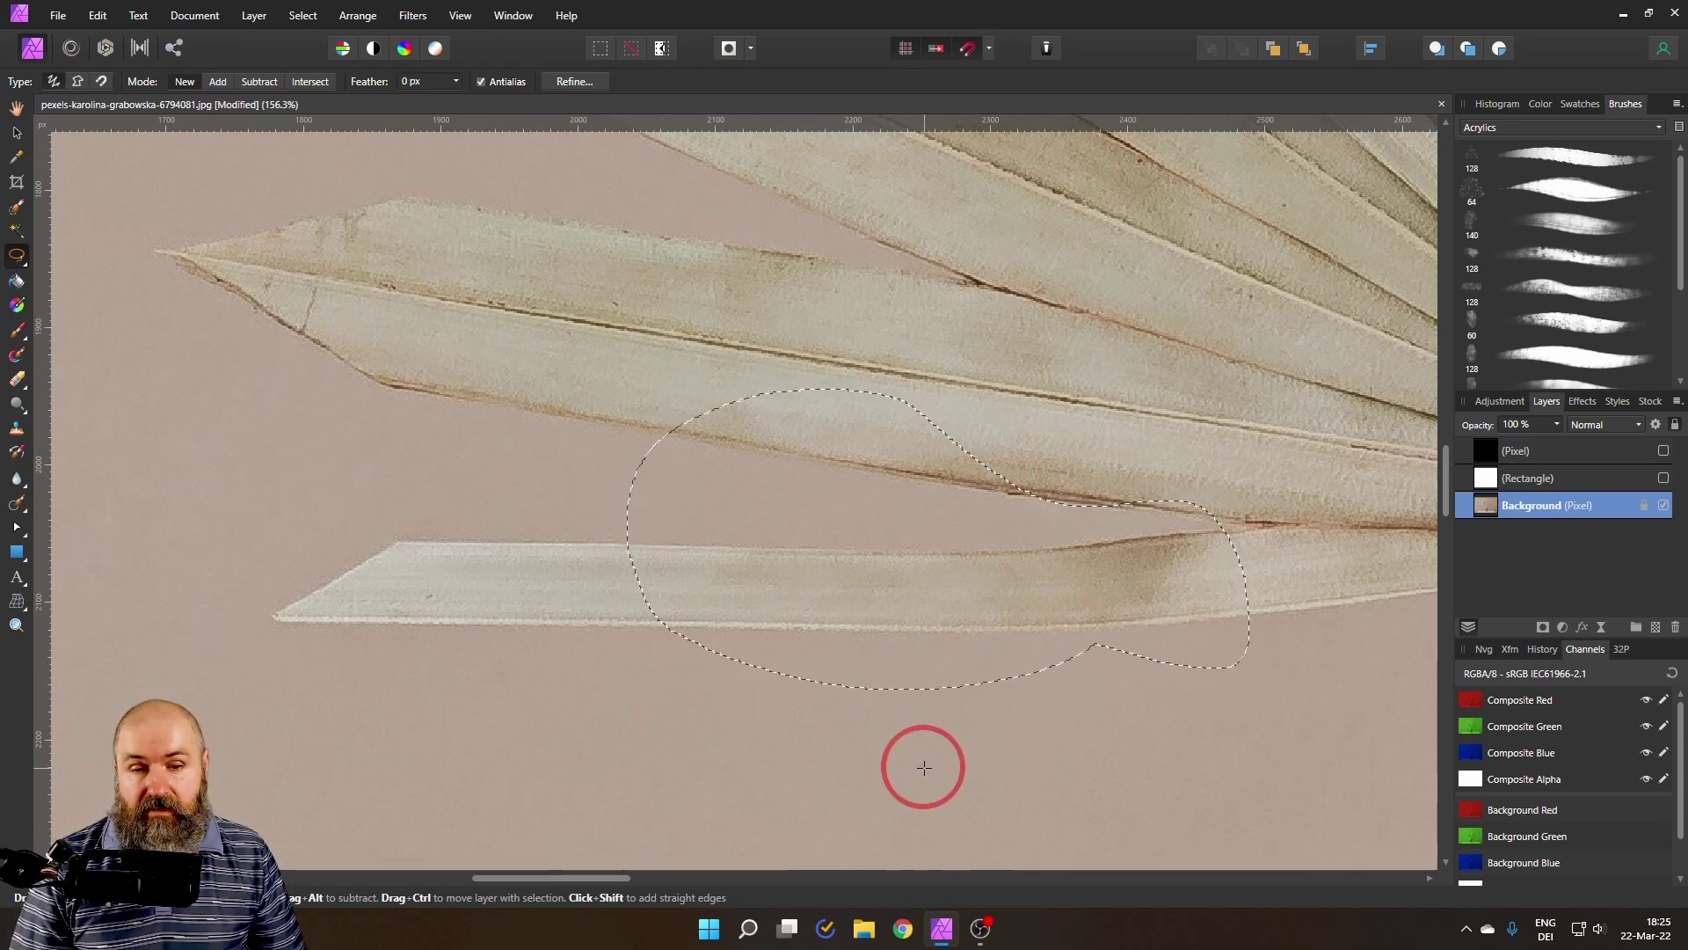
pyautogui.click(924, 765)
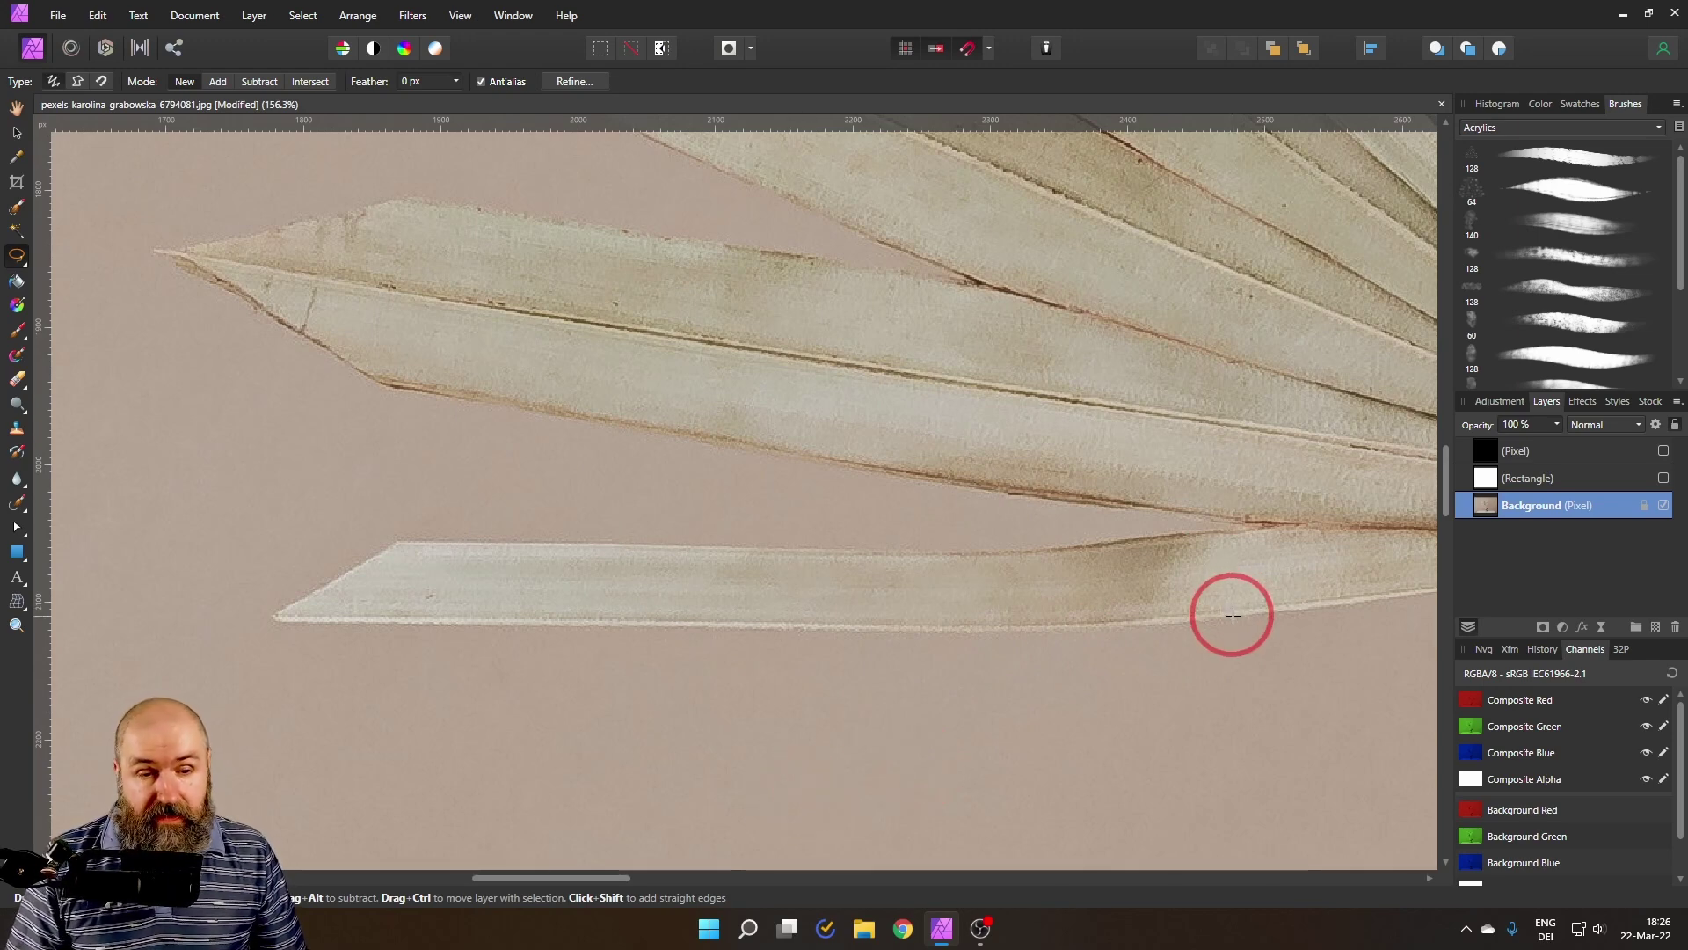
pyautogui.moveTo(1232, 614)
pyautogui.mouseDown()
pyautogui.moveTo(1097, 616)
pyautogui.moveTo(1017, 567)
pyautogui.moveTo(910, 422)
pyautogui.moveTo(1058, 290)
pyautogui.moveTo(1315, 315)
pyautogui.moveTo(1251, 457)
pyautogui.moveTo(1233, 614)
pyautogui.mouseUp()
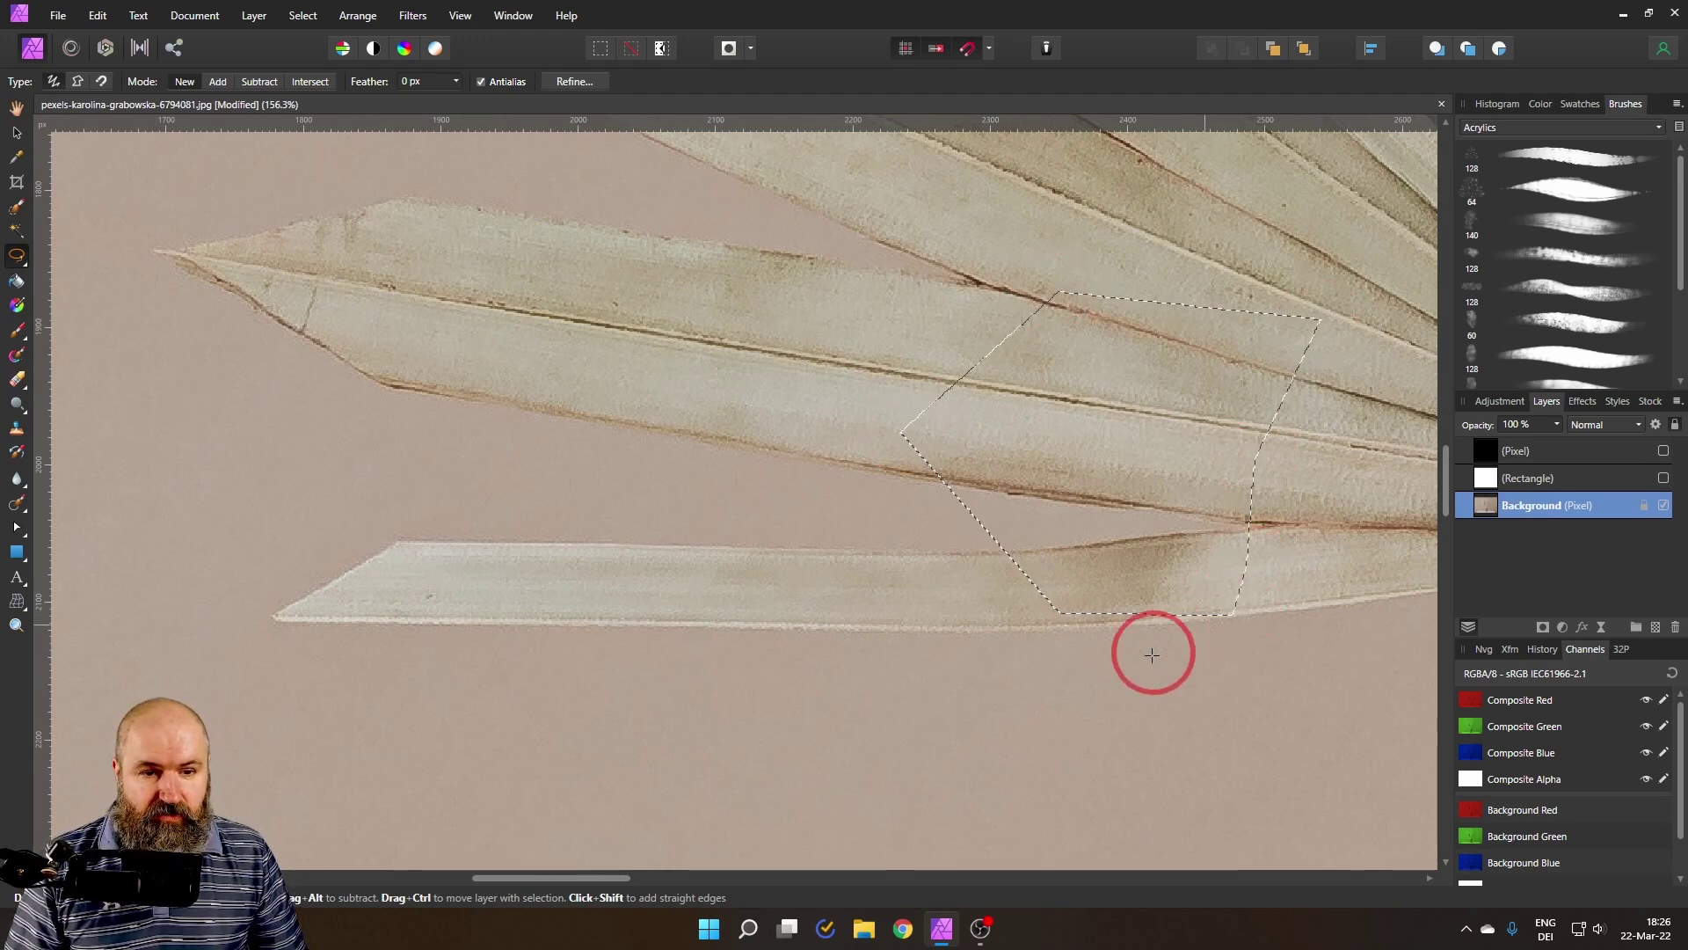
pyautogui.click(950, 669)
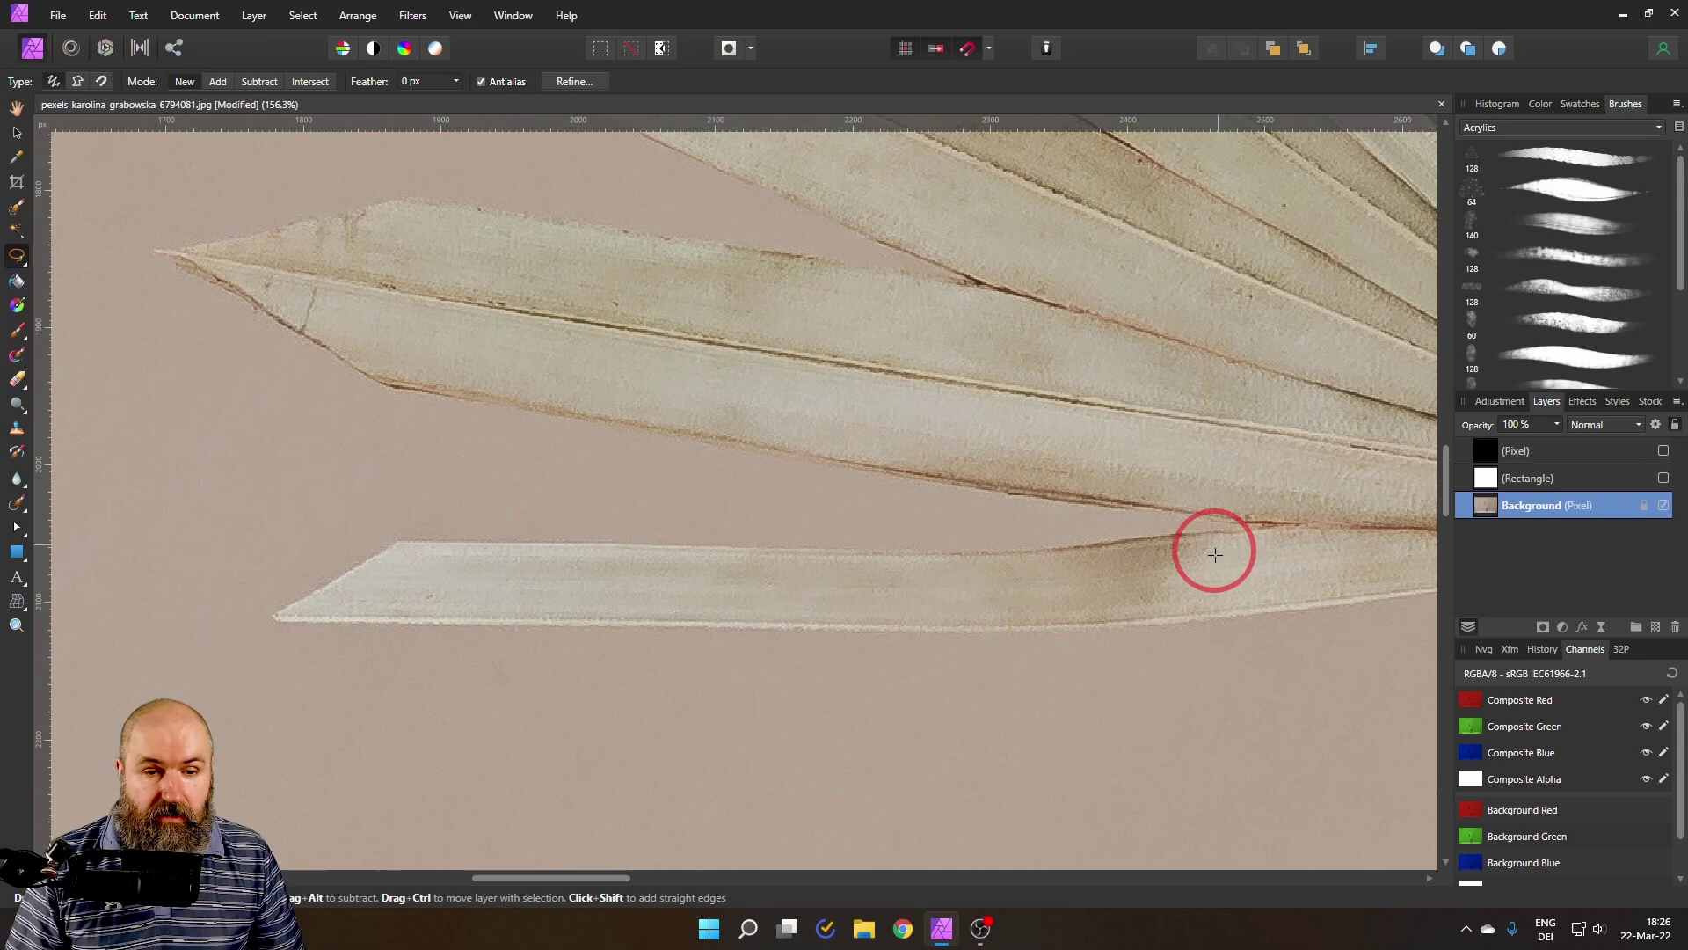
# Outline the lowest leaf with straight-edged points from its base to tip, closing at the start
pyautogui.click(1222, 614)
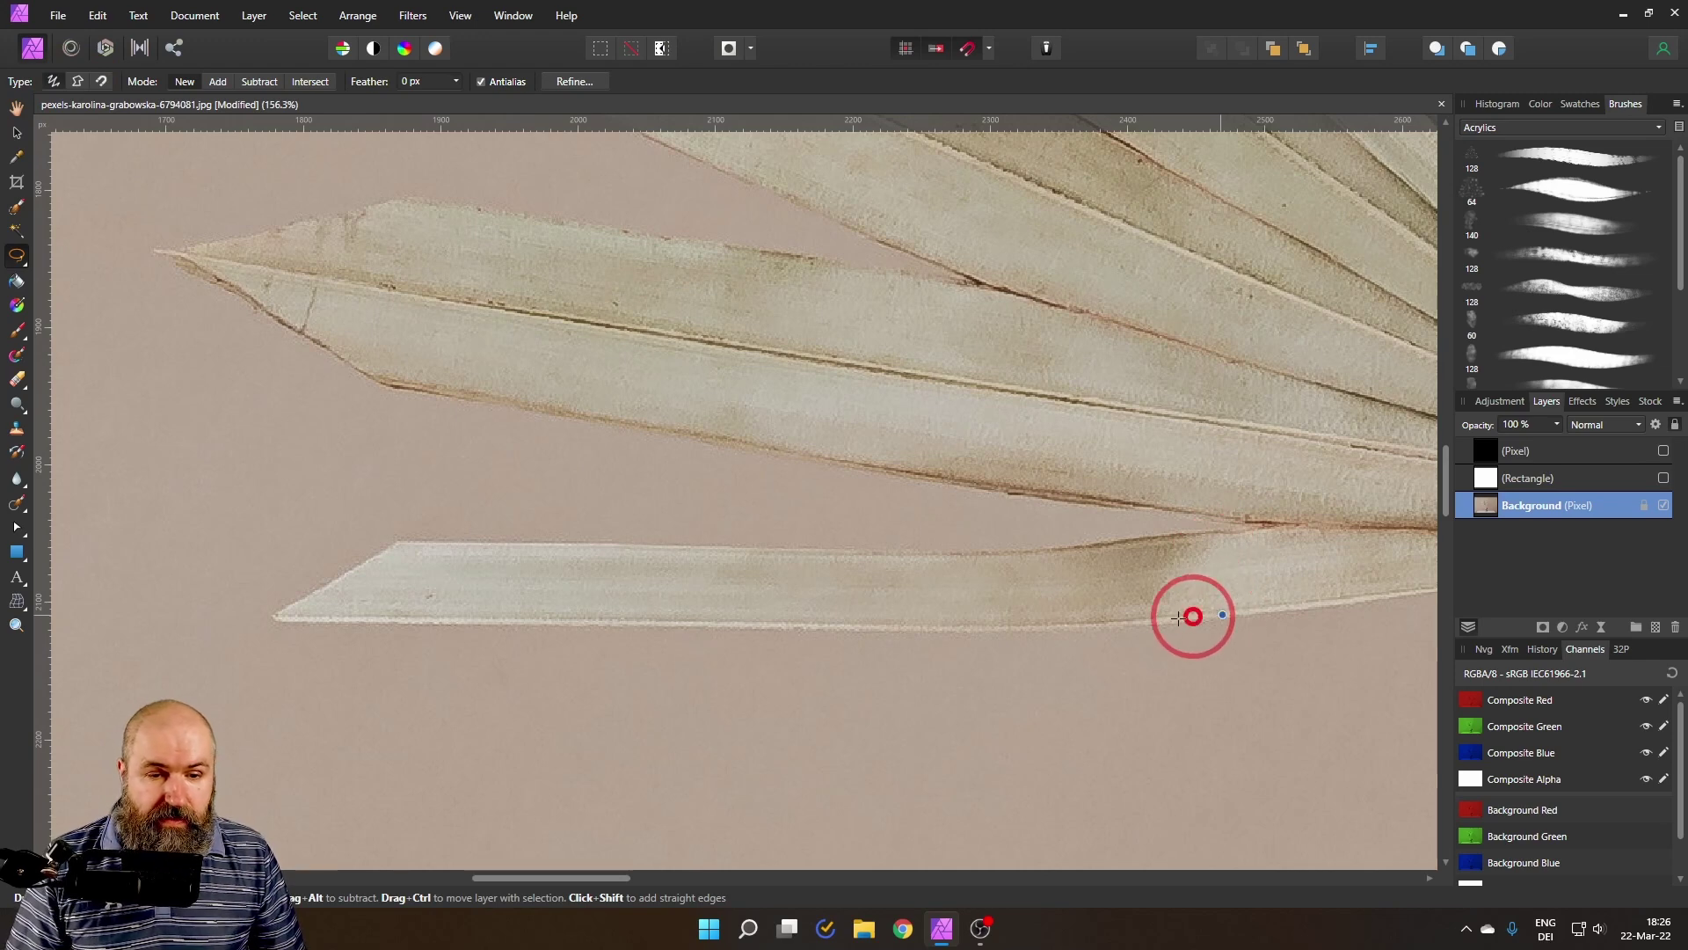
pyautogui.click(1095, 627)
pyautogui.click(797, 627)
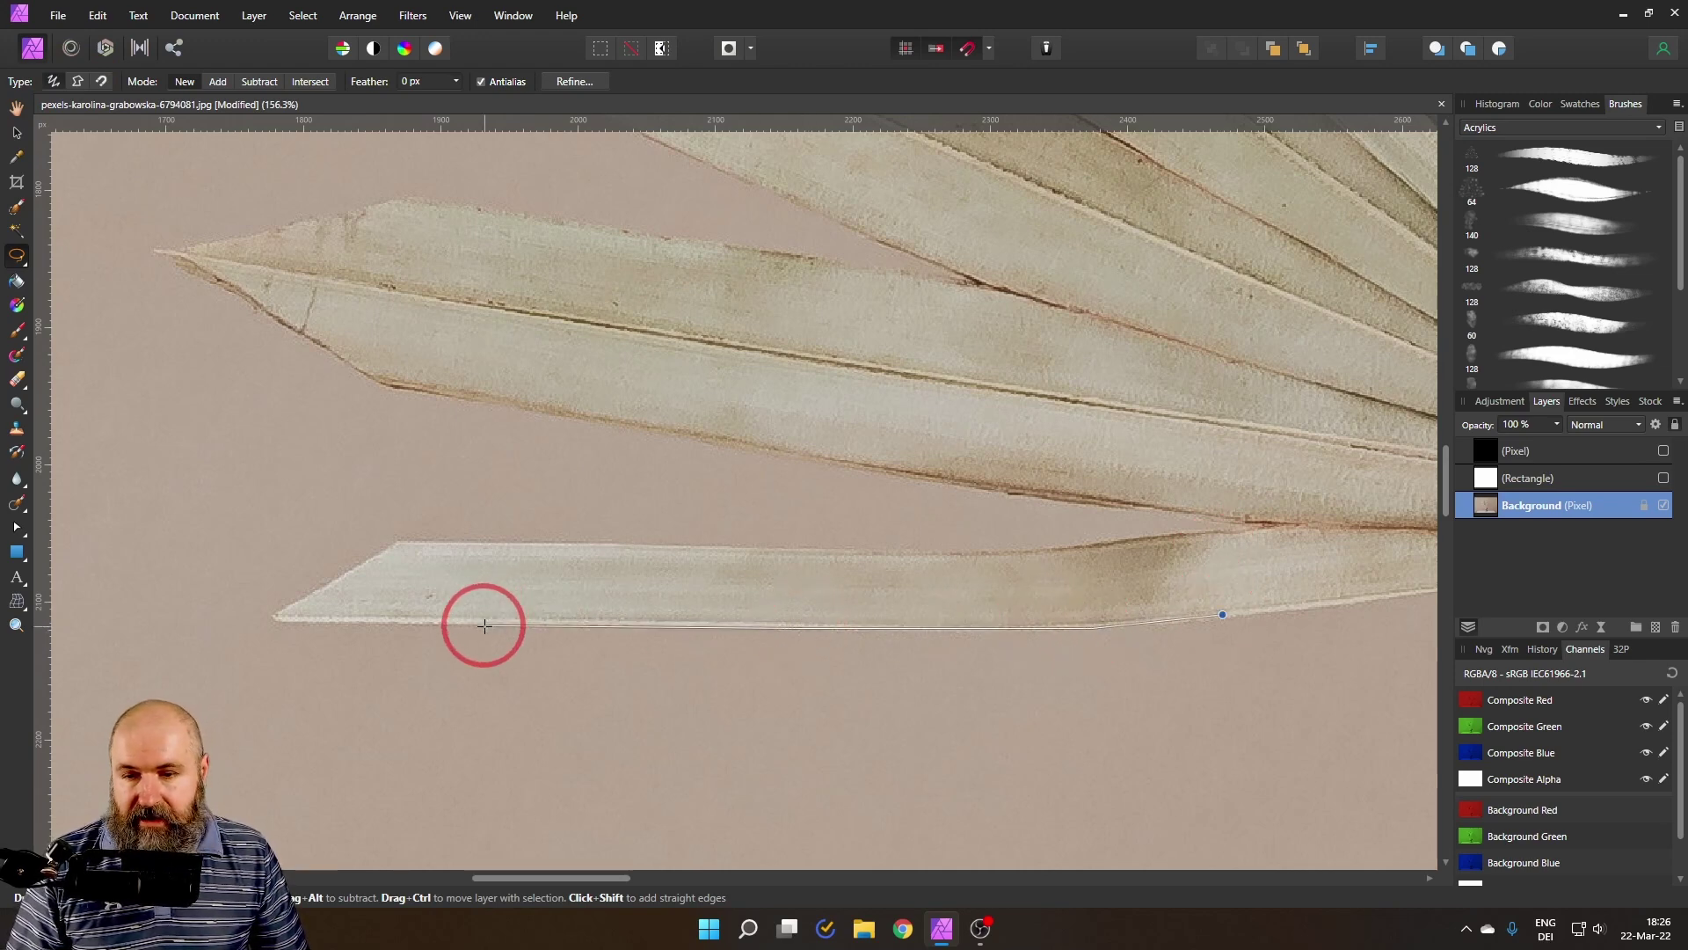
pyautogui.click(272, 618)
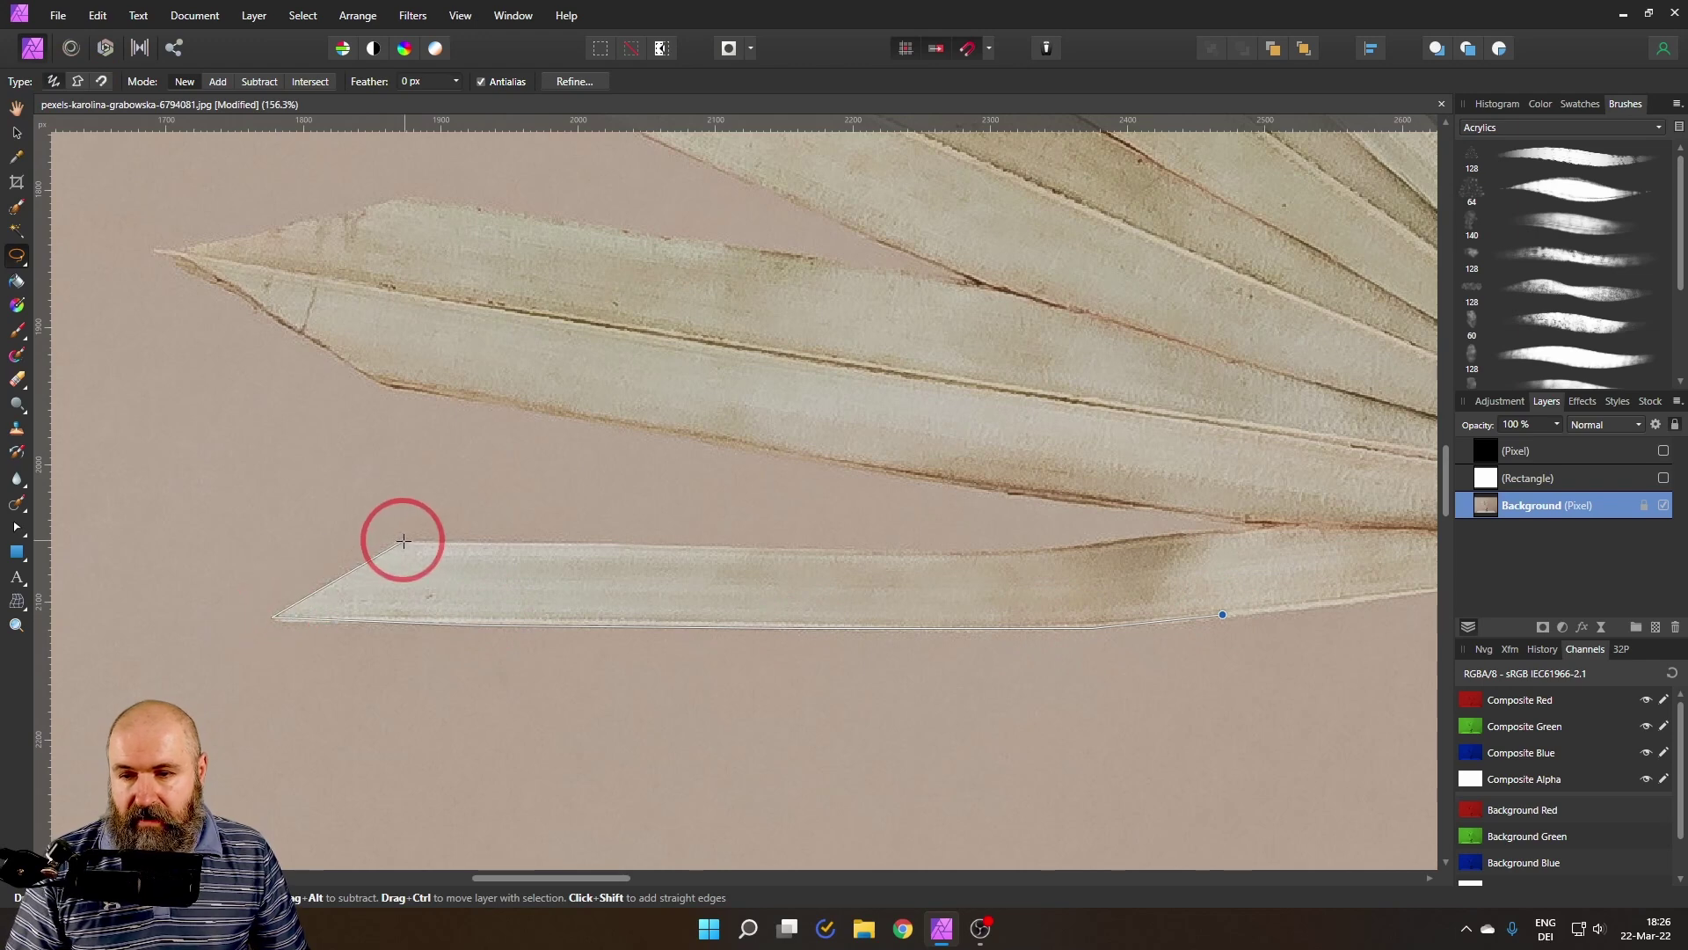
pyautogui.click(399, 541)
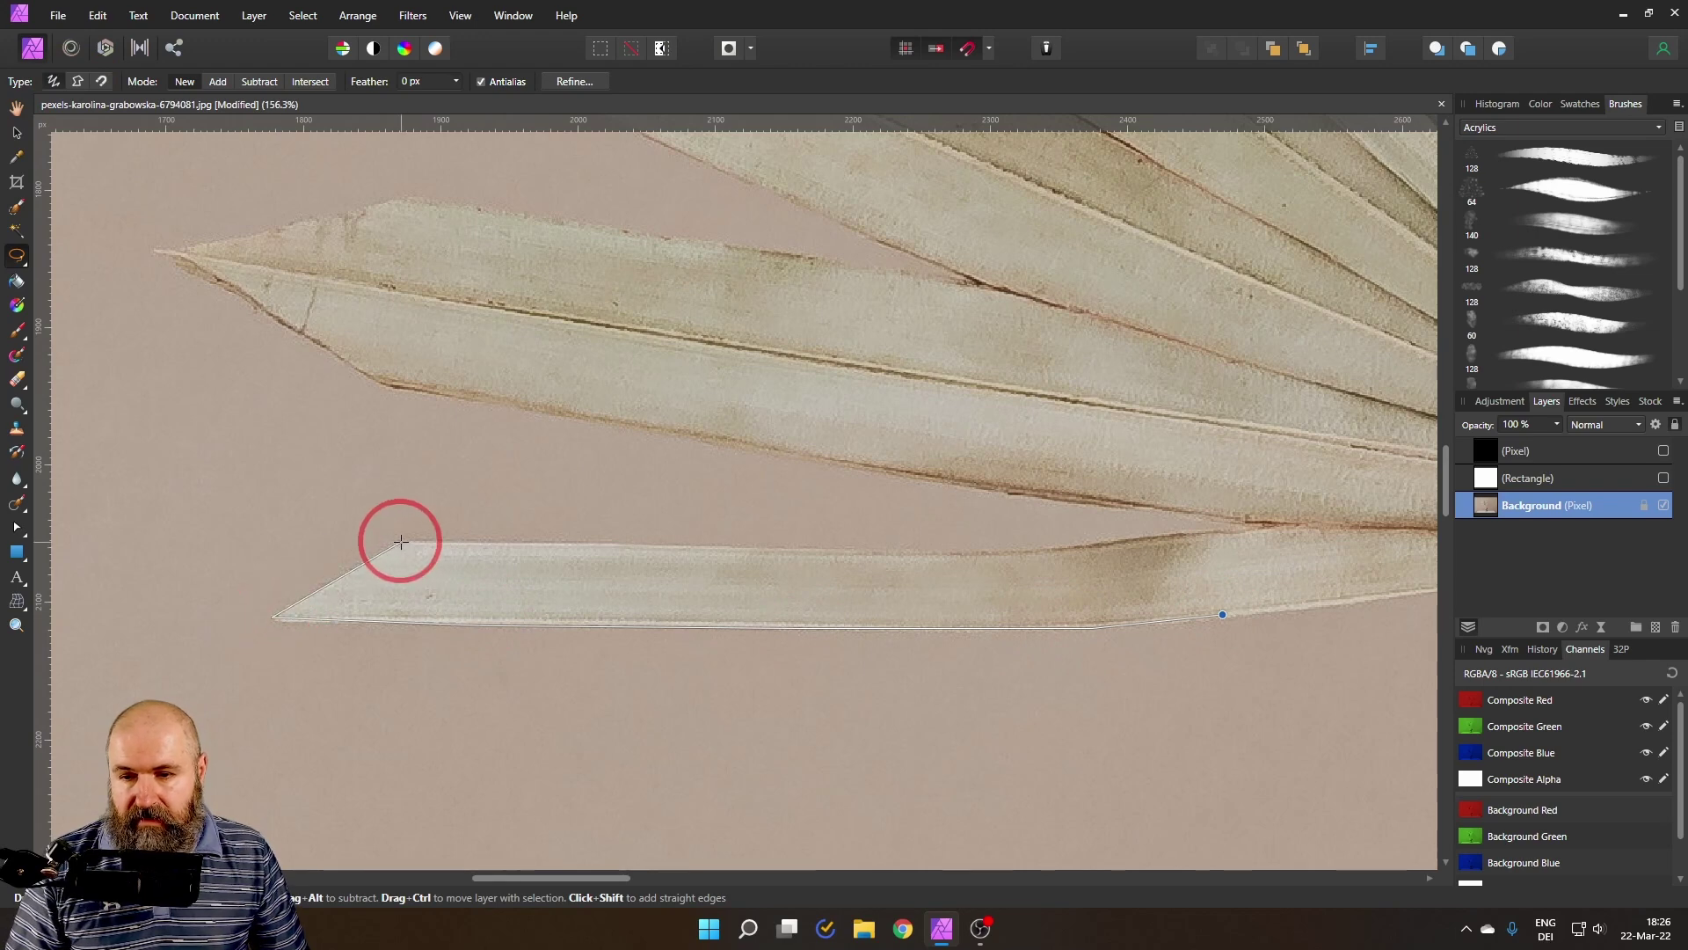
pyautogui.click(983, 554)
pyautogui.click(1239, 532)
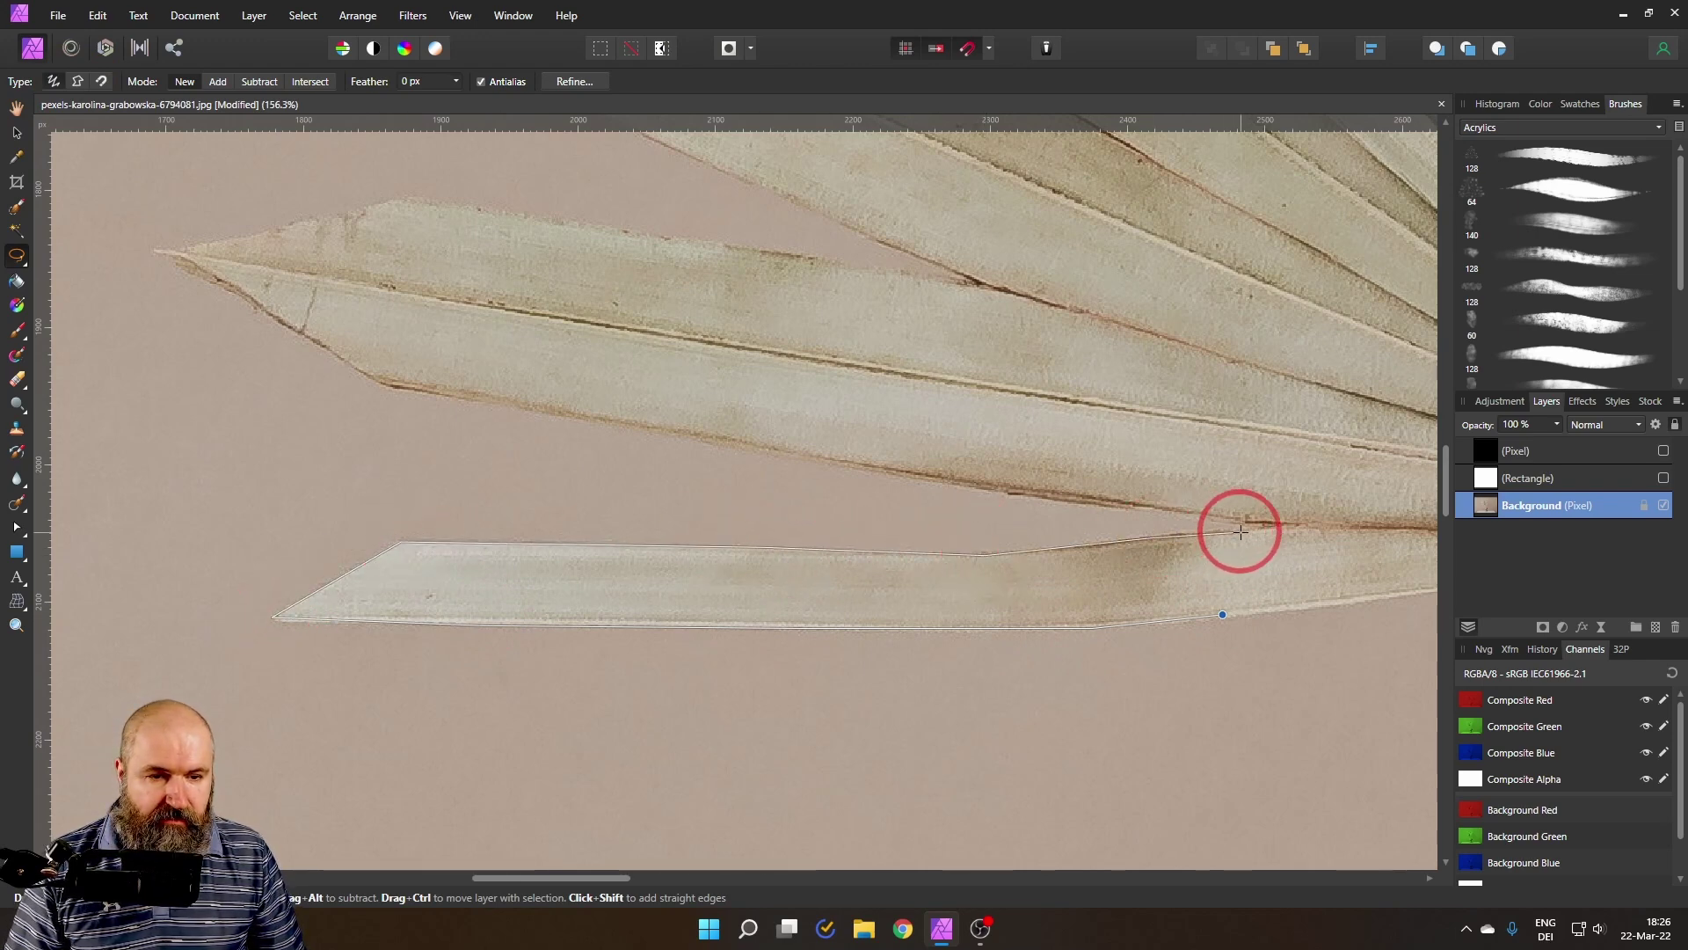
pyautogui.click(1222, 613)
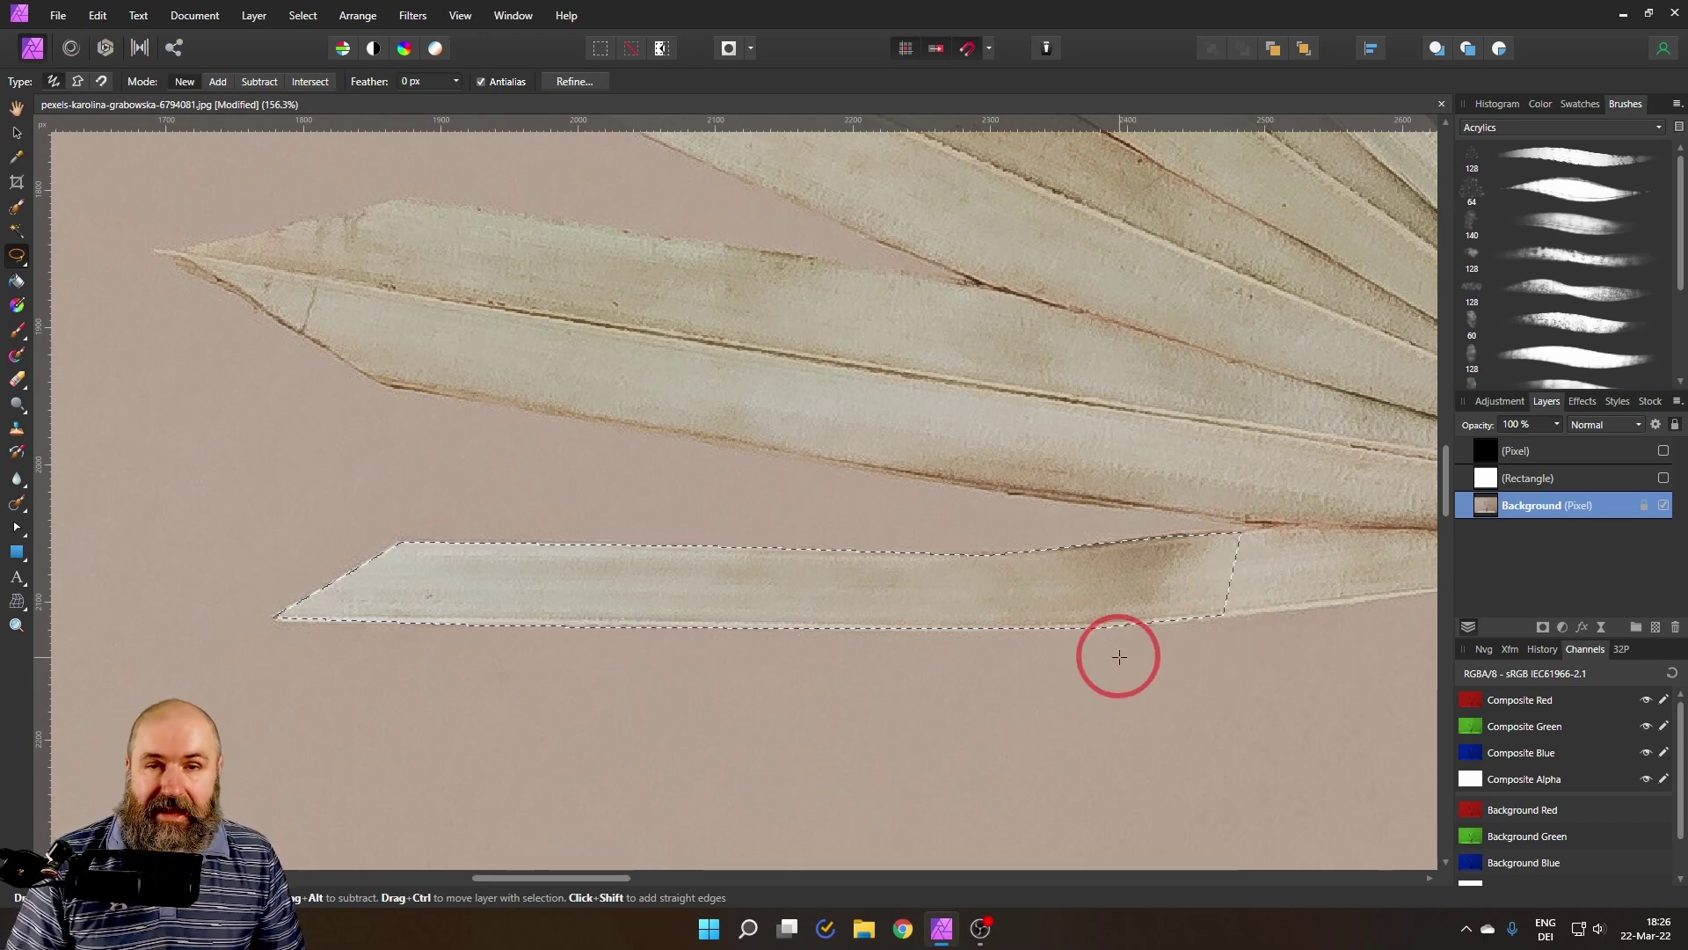
# Alt-subtract a curved notch and a four-point straight-edged notch from the leaf selection's top edge
pyautogui.press('alt')
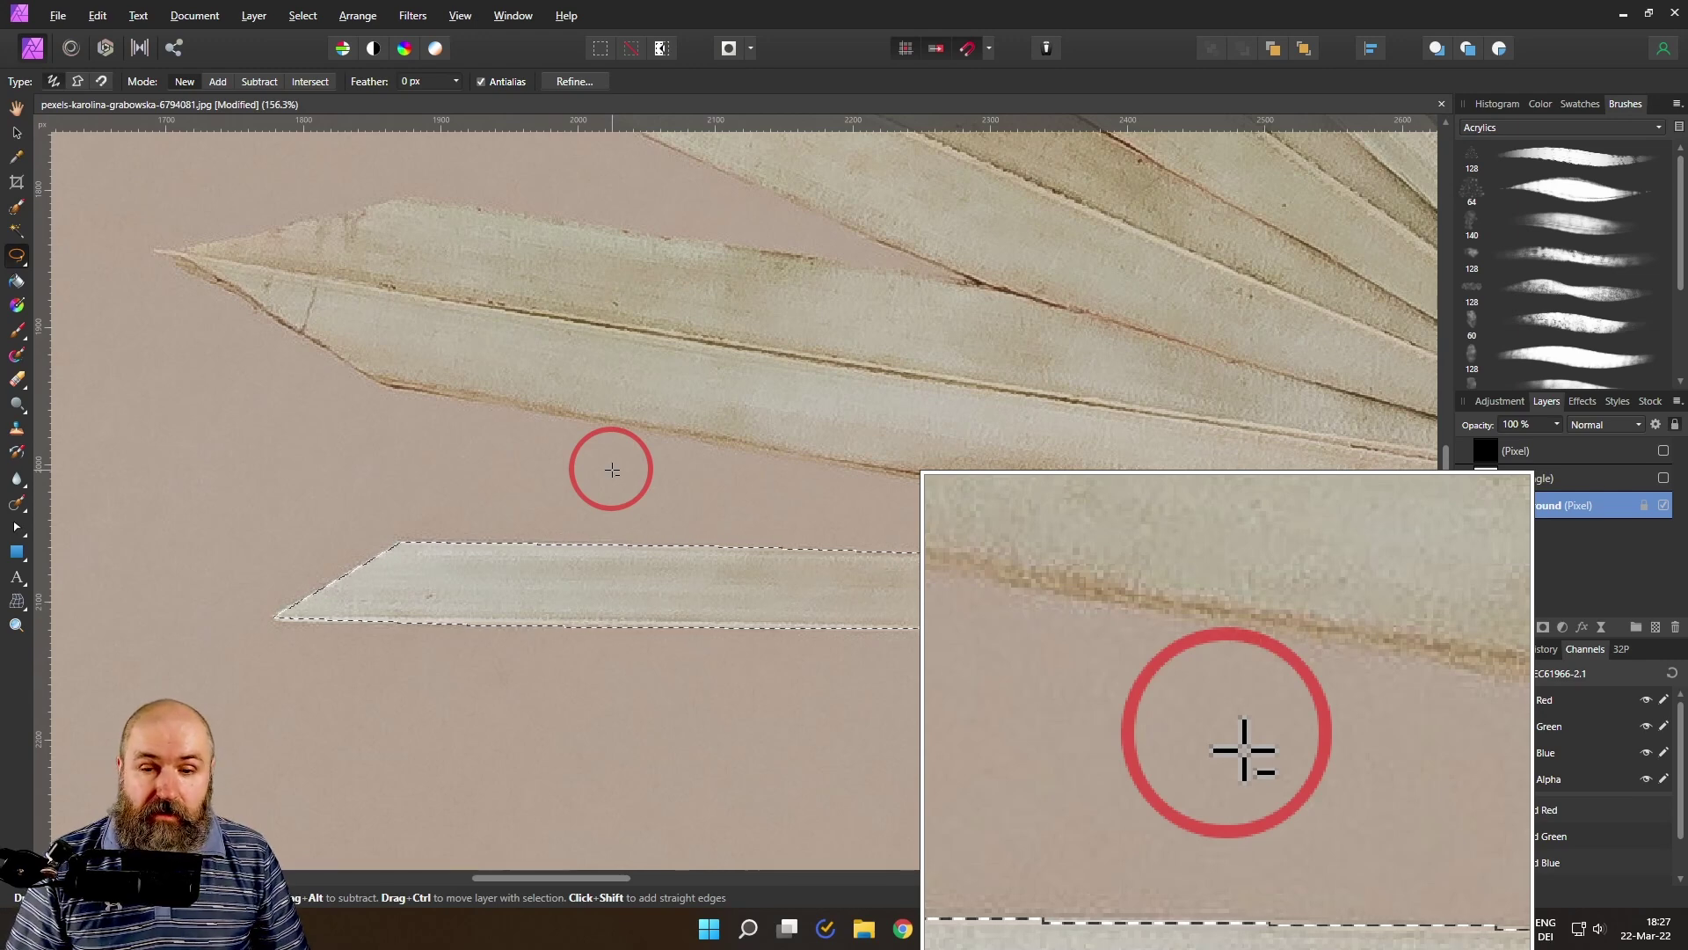
pyautogui.moveTo(602, 486)
pyautogui.mouseDown()
pyautogui.moveTo(579, 565)
pyautogui.moveTo(520, 581)
pyautogui.moveTo(454, 520)
pyautogui.moveTo(464, 462)
pyautogui.moveTo(501, 446)
pyautogui.mouseUp()
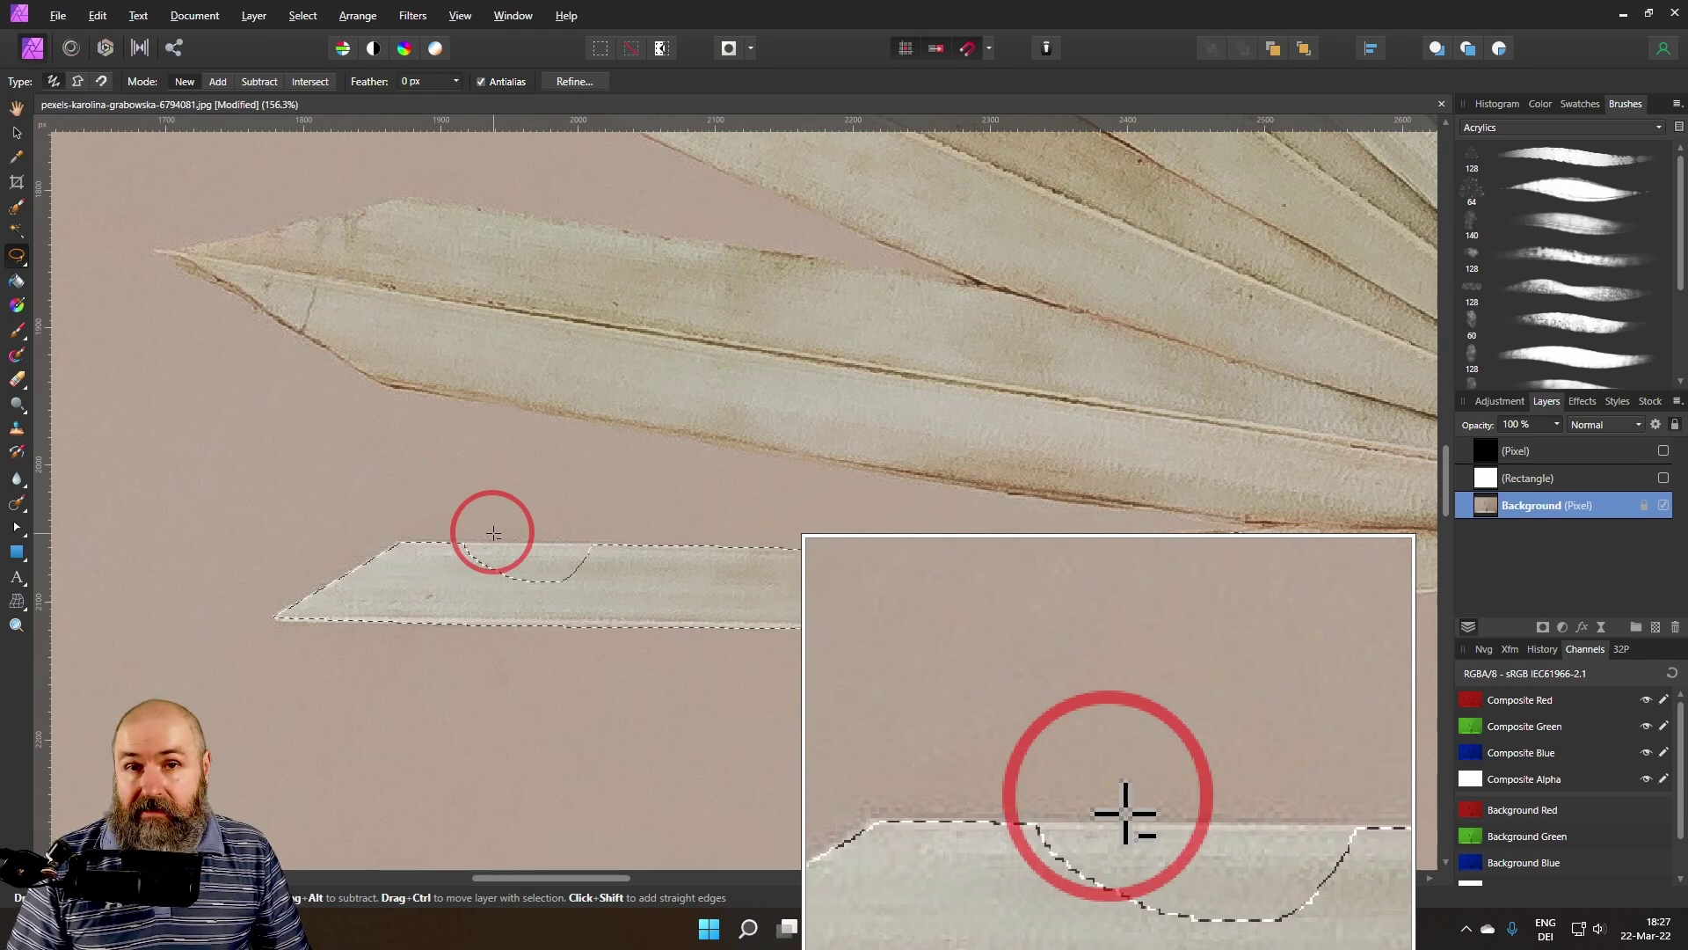
pyautogui.click(549, 515)
pyautogui.click(604, 578)
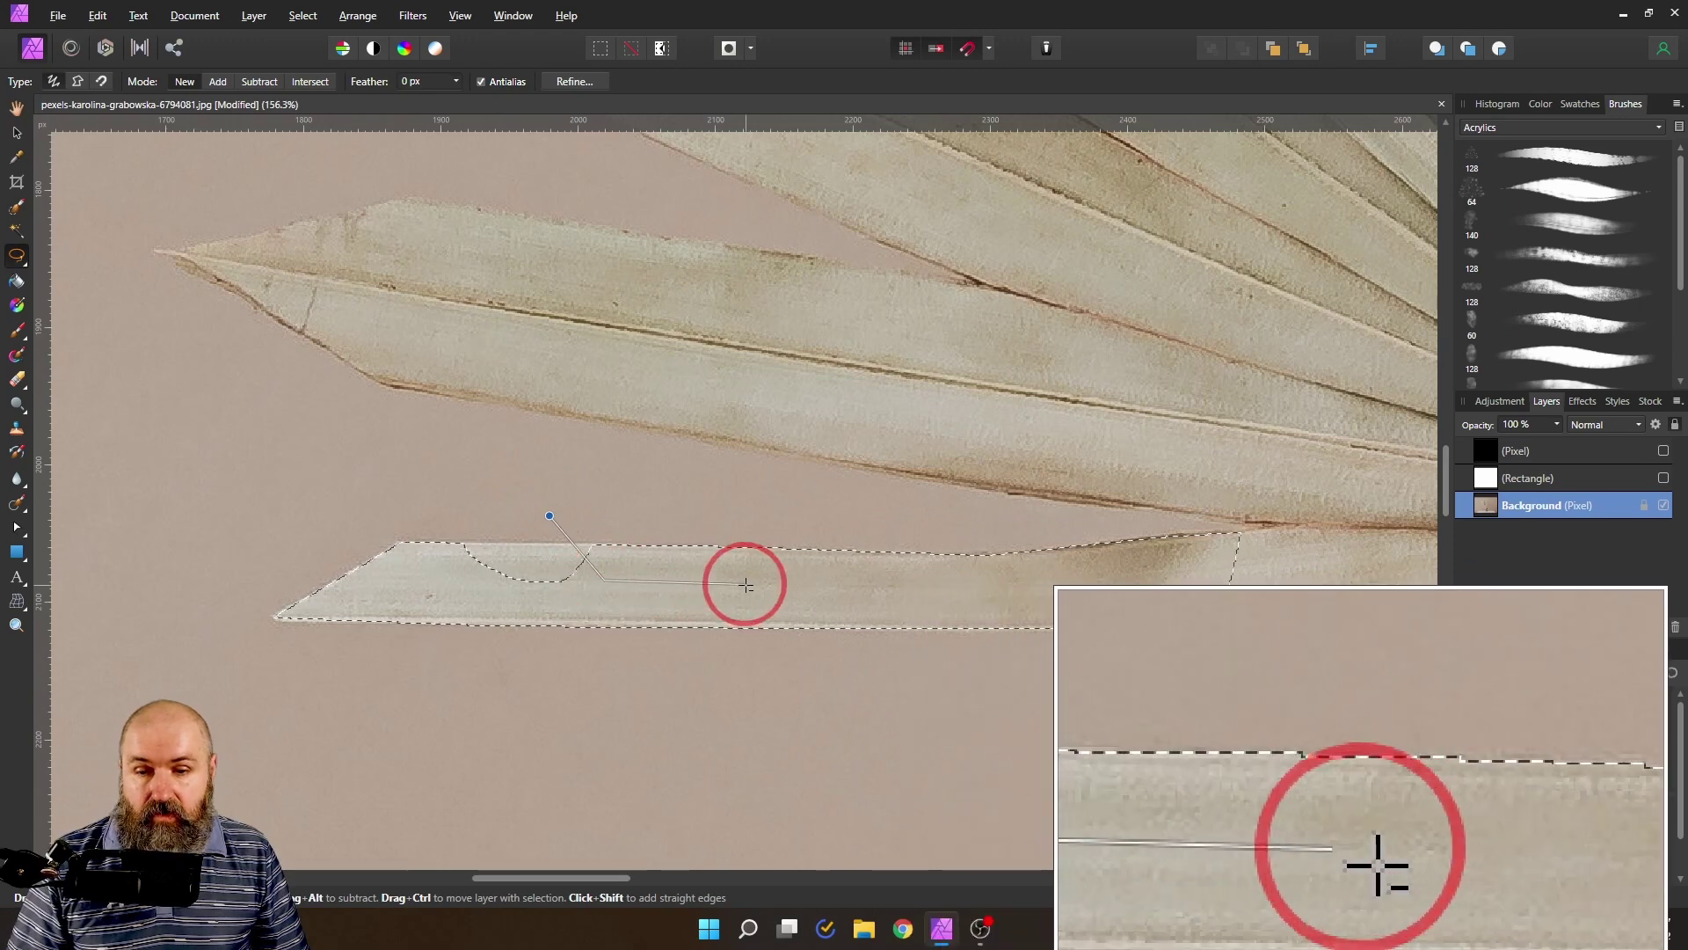
pyautogui.click(748, 583)
pyautogui.click(770, 519)
pyautogui.doubleClick(621, 504)
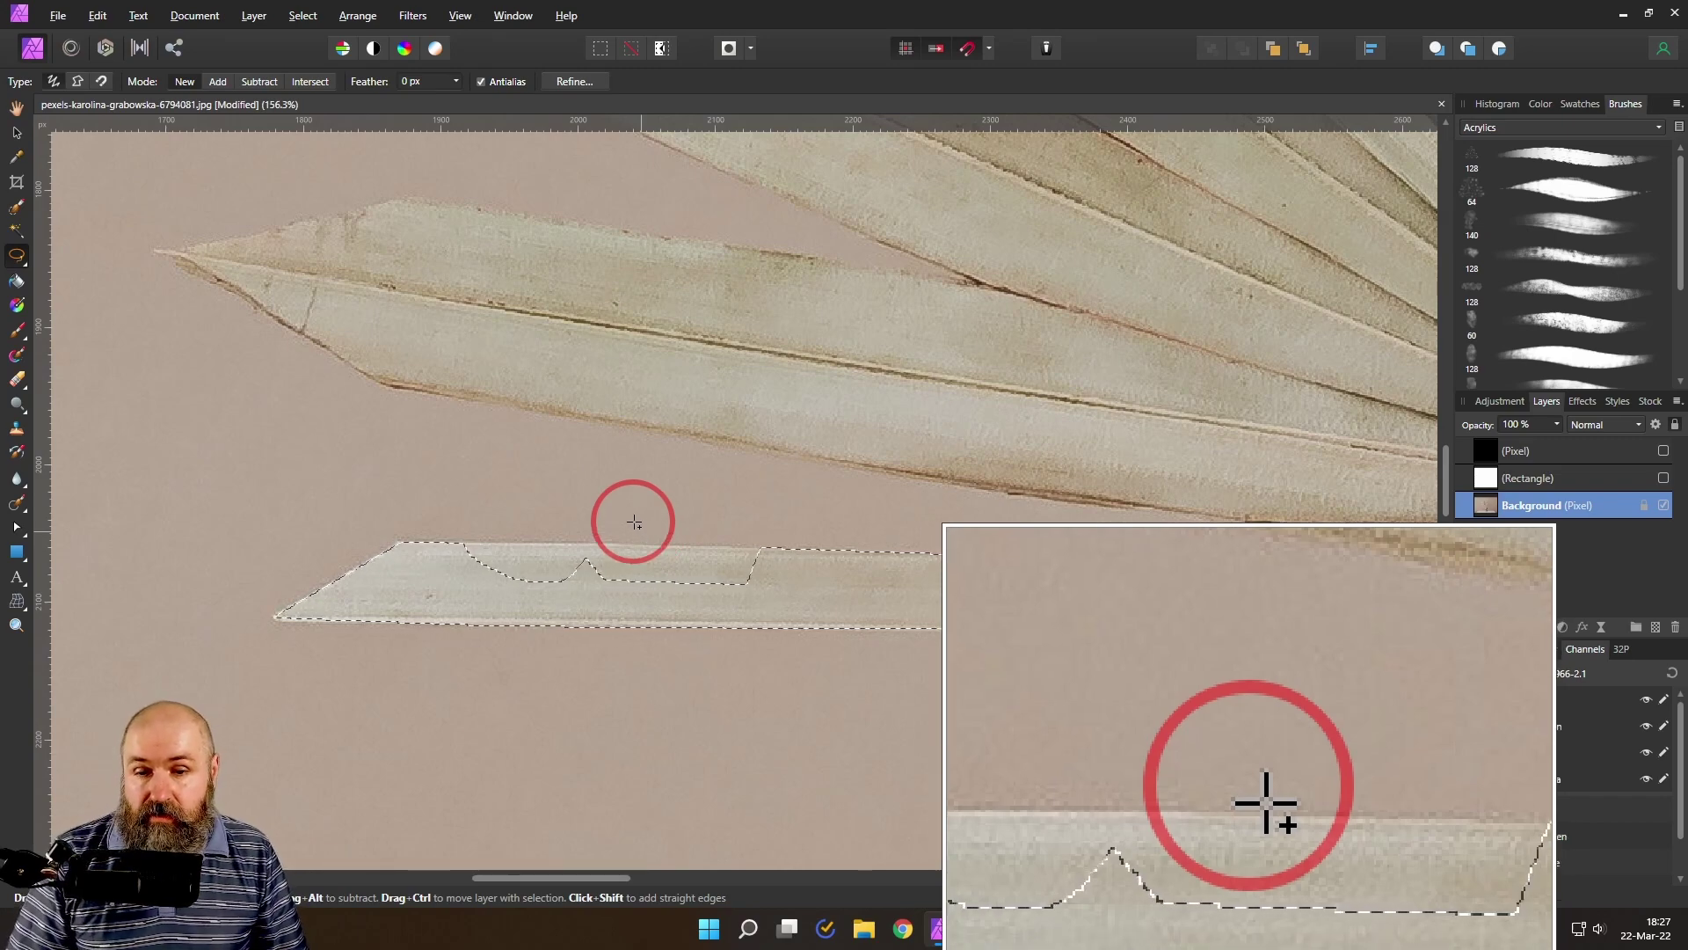
pyautogui.moveTo(633, 490)
pyautogui.mouseDown()
pyautogui.moveTo(590, 488)
pyautogui.moveTo(557, 399)
pyautogui.moveTo(669, 364)
pyautogui.moveTo(701, 456)
pyautogui.moveTo(648, 490)
pyautogui.mouseUp()
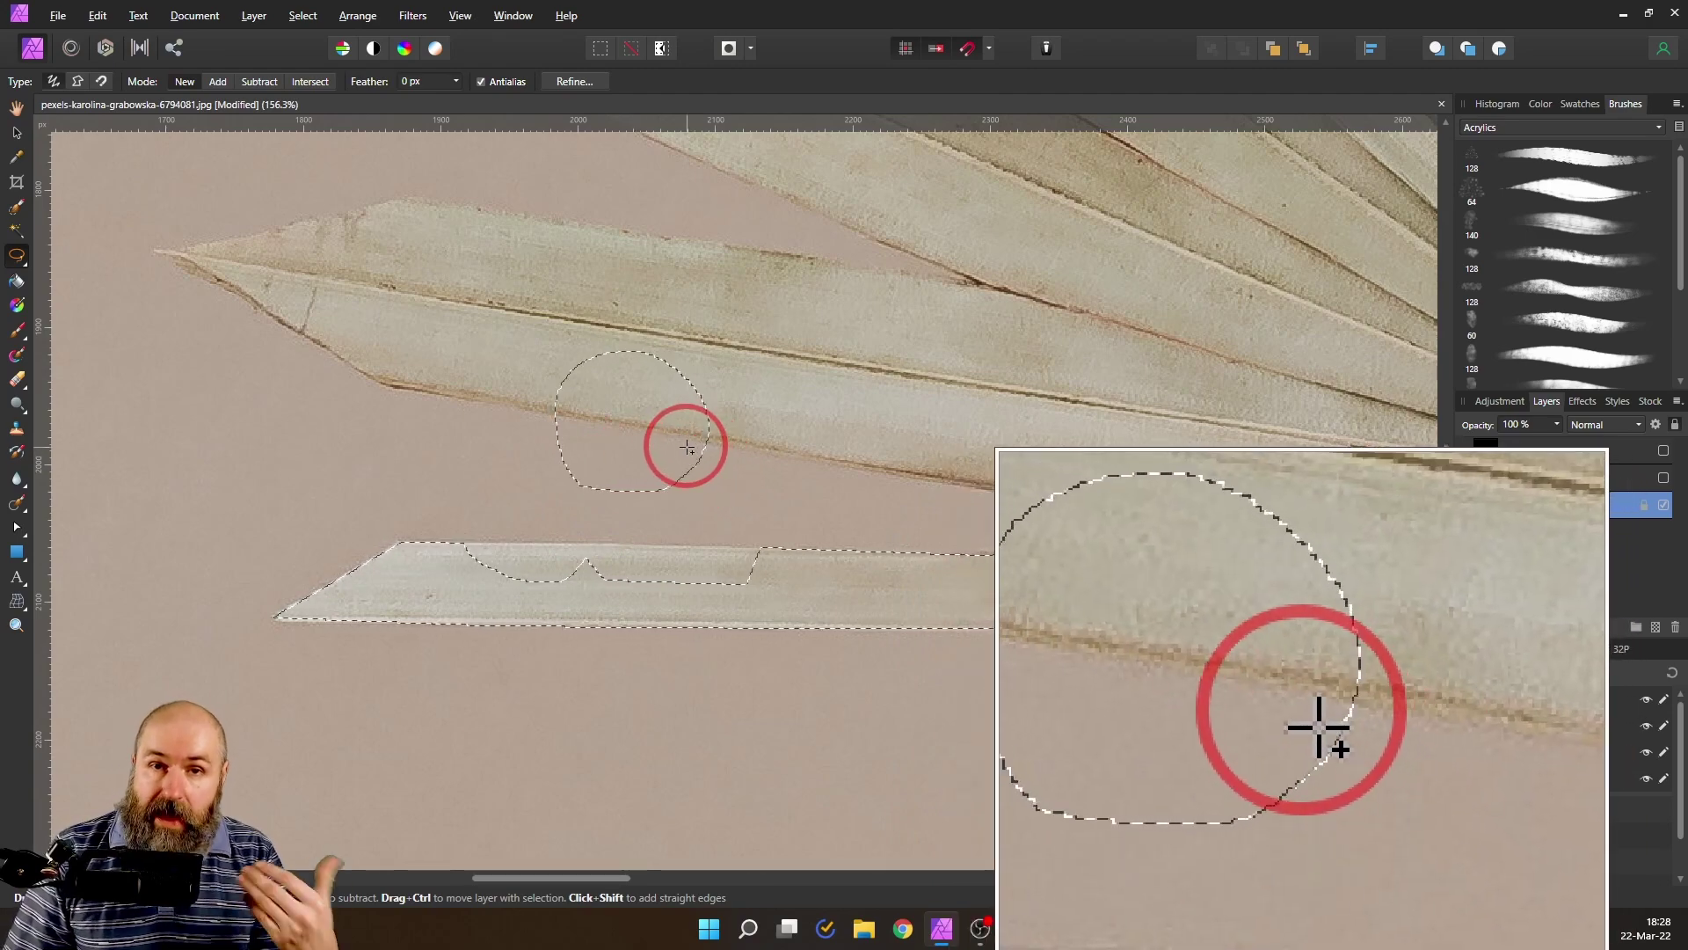
pyautogui.click(523, 308)
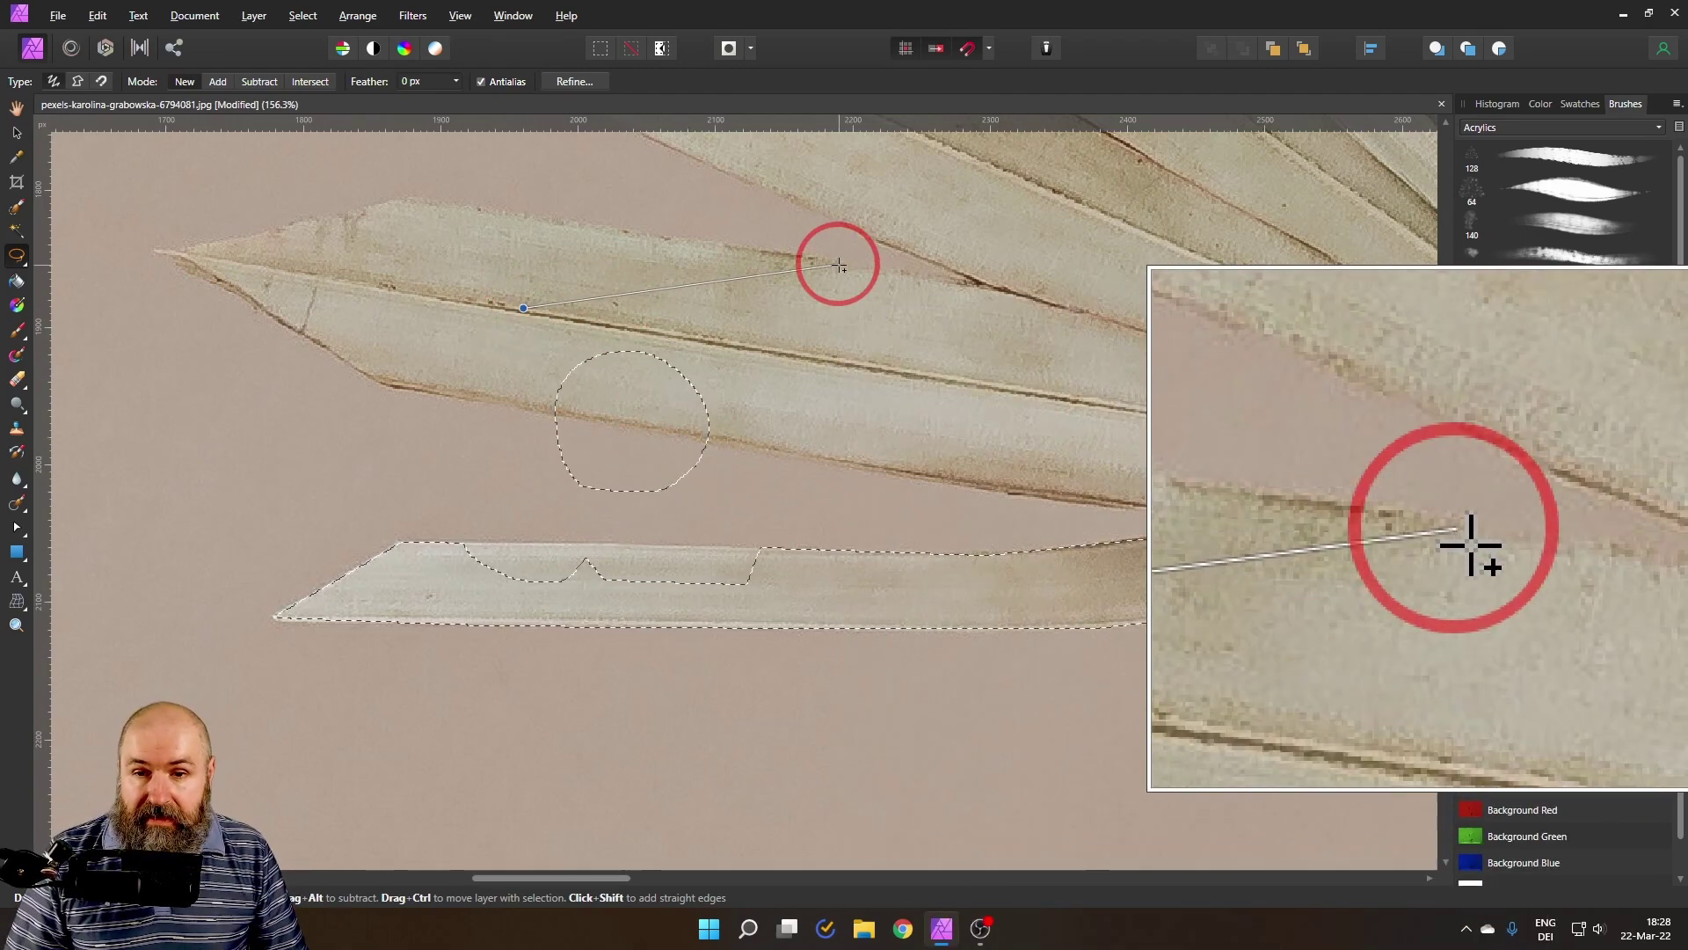
pyautogui.click(838, 264)
pyautogui.click(807, 490)
pyautogui.click(655, 536)
pyautogui.click(475, 500)
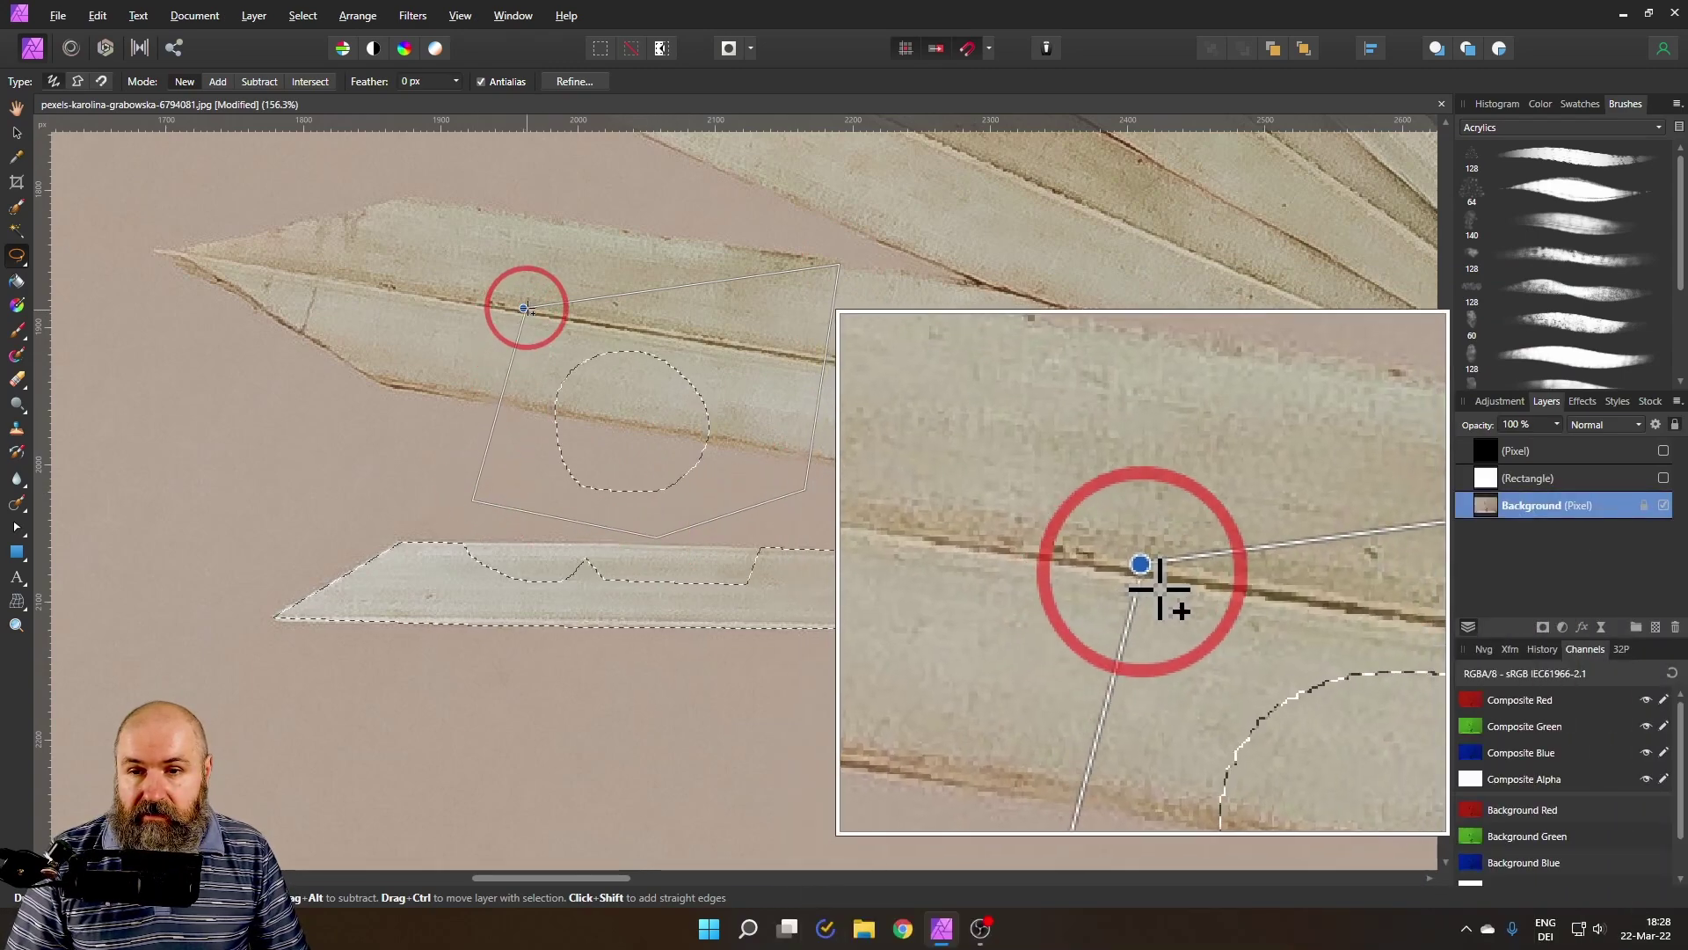
pyautogui.click(524, 307)
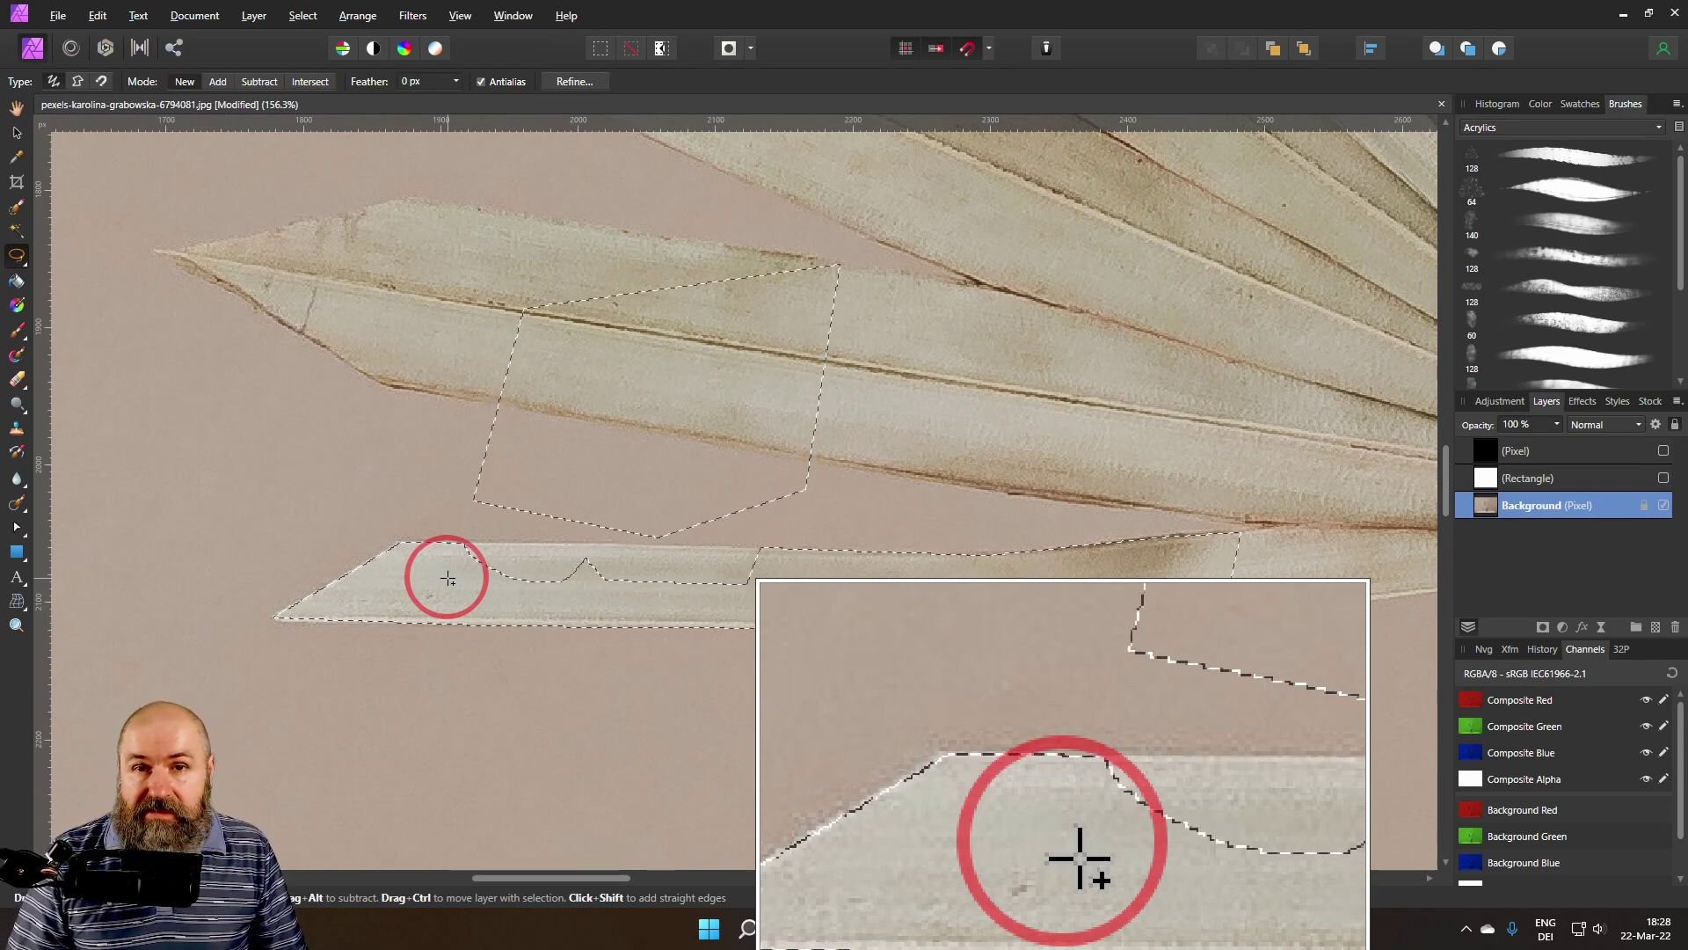
pyautogui.hotkey('ctrl', 'z')
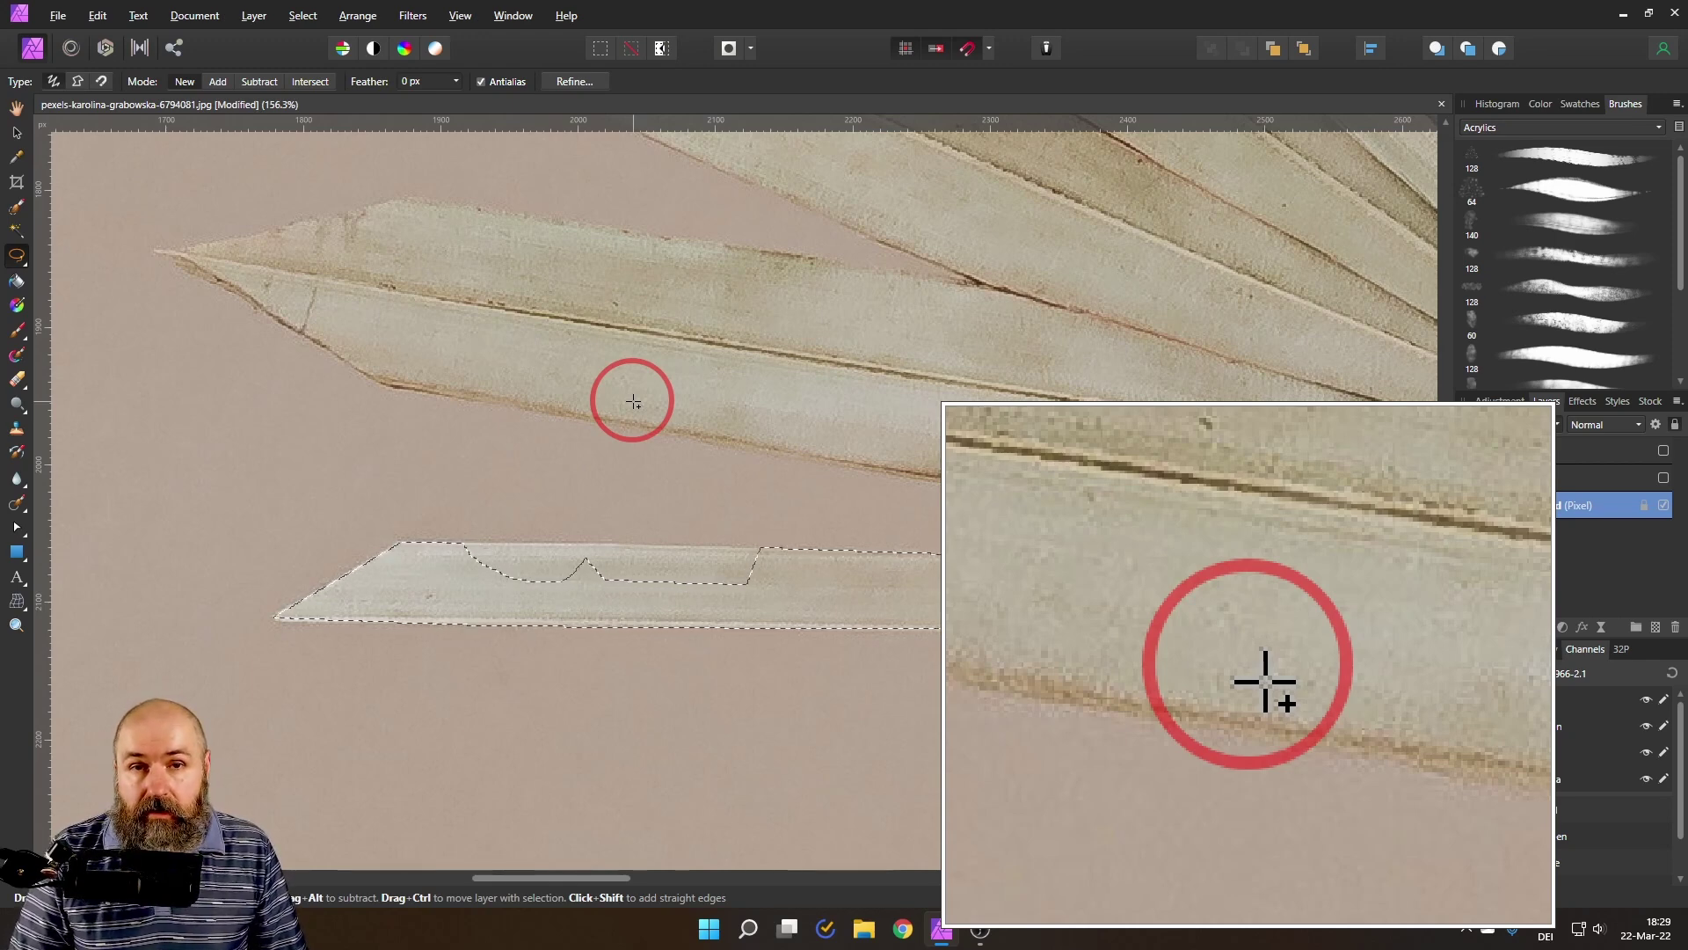
pyautogui.moveTo(633, 402)
pyautogui.mouseDown()
pyautogui.moveTo(734, 343)
pyautogui.moveTo(741, 464)
pyautogui.moveTo(629, 468)
pyautogui.moveTo(627, 406)
pyautogui.mouseUp()
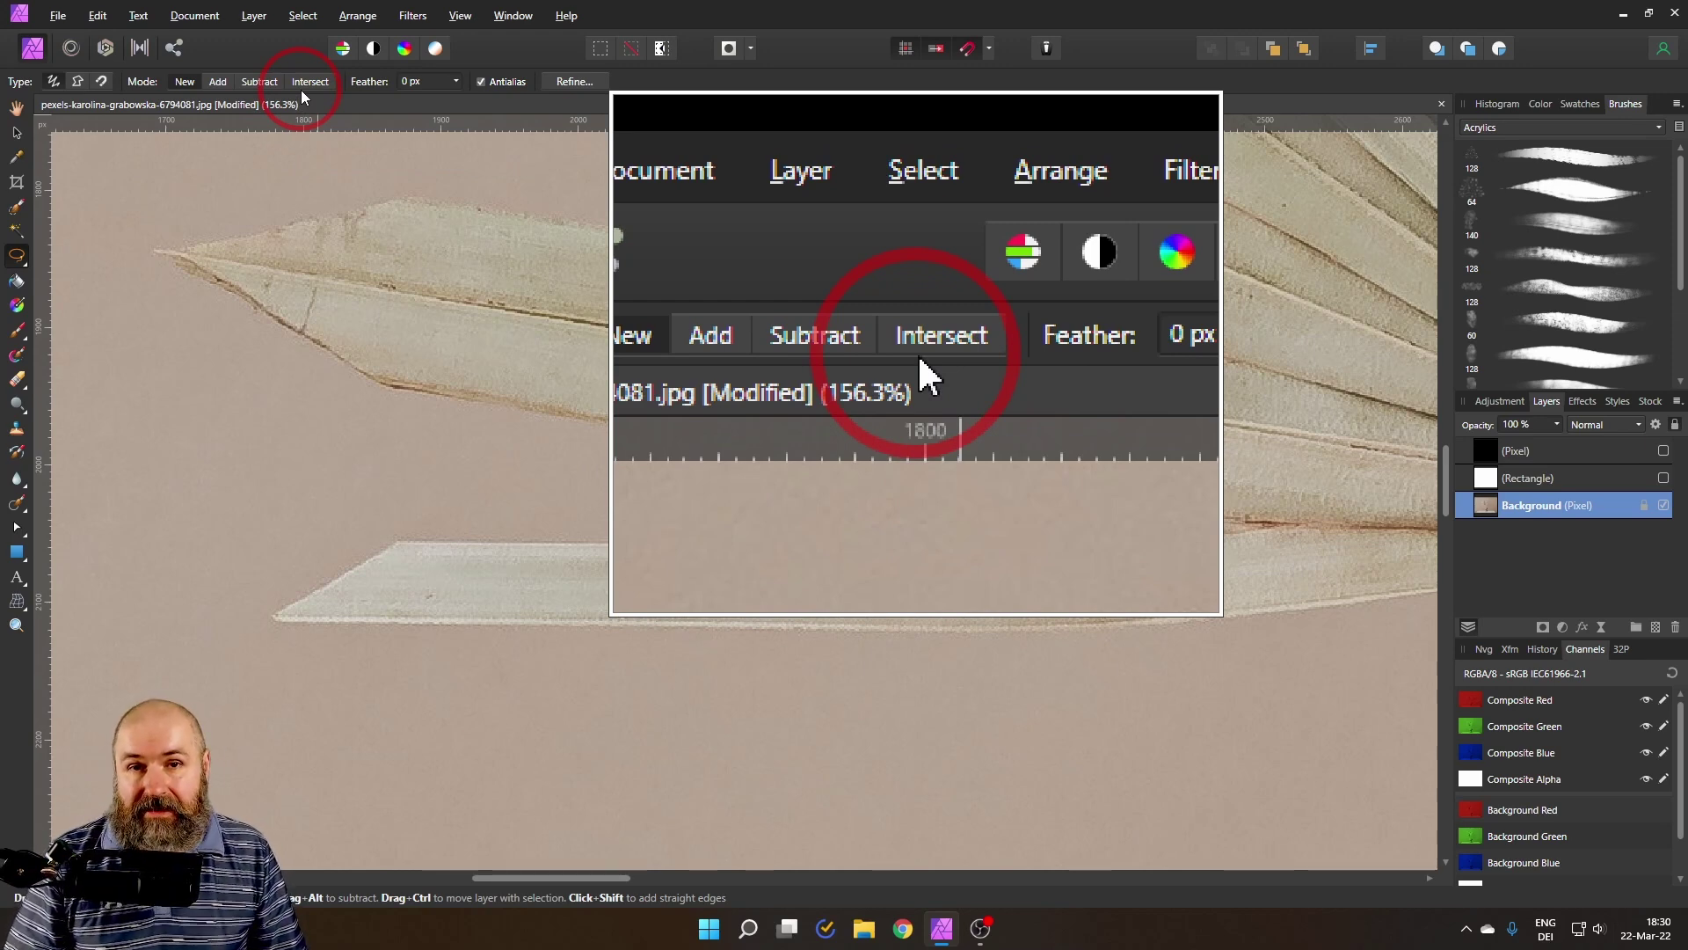
# Undo to restore the elliptical selection, intersect a lasso stroke with it, then clear the selection
pyautogui.hotkey('ctrl', 'z')
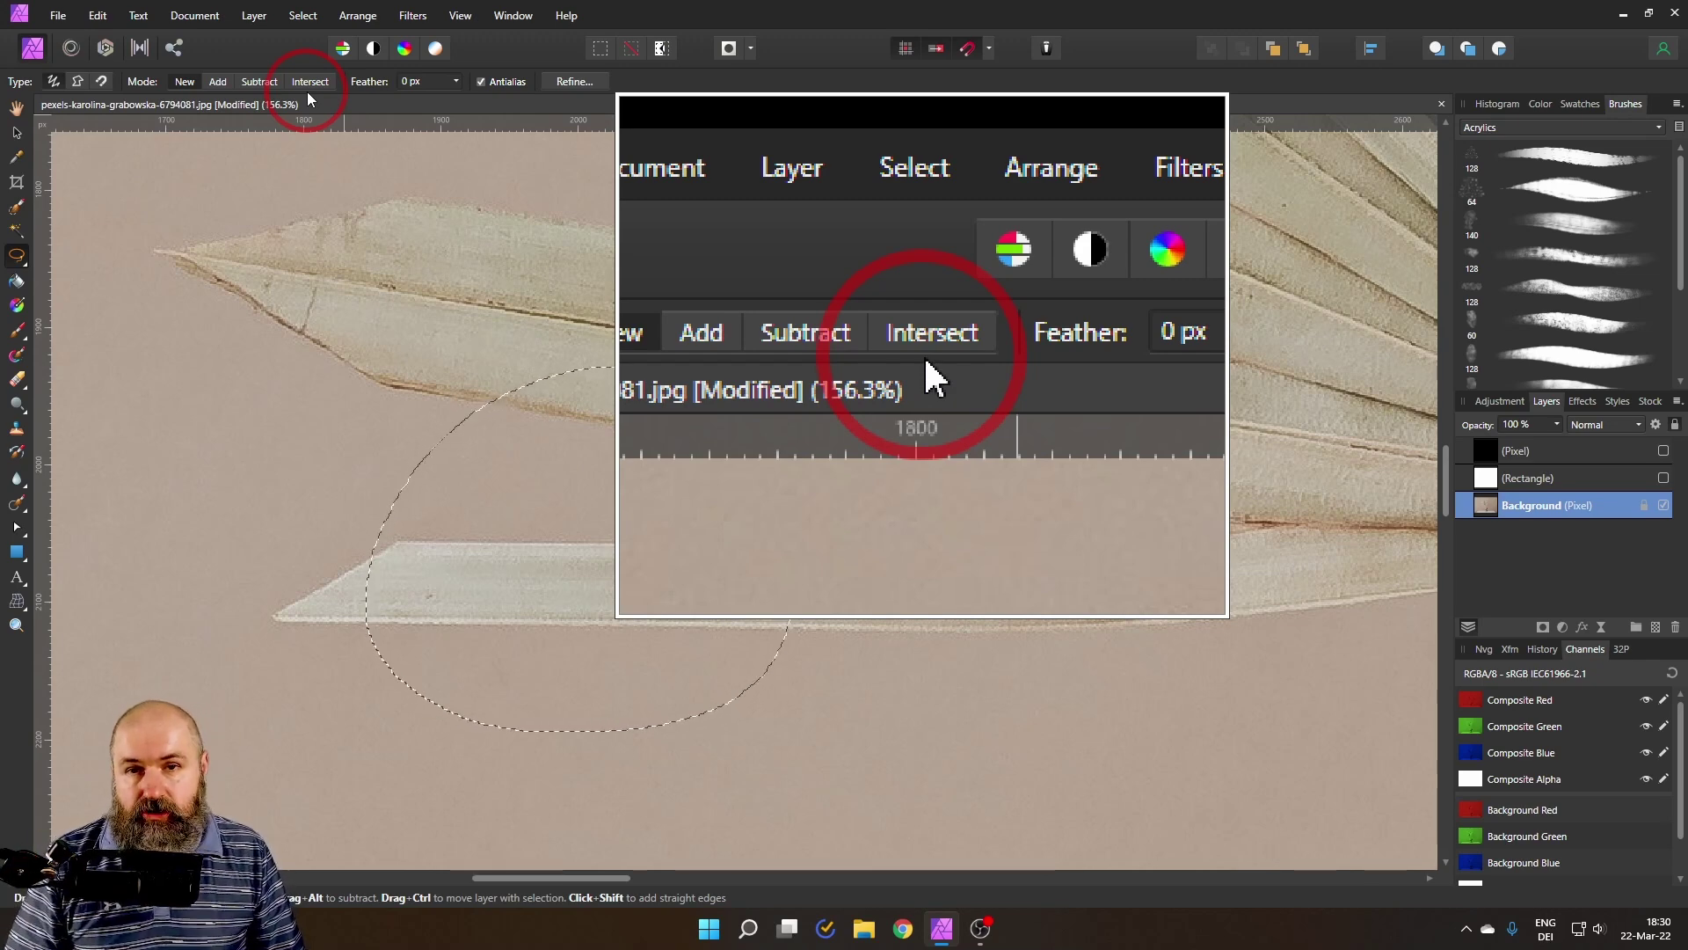
pyautogui.click(308, 87)
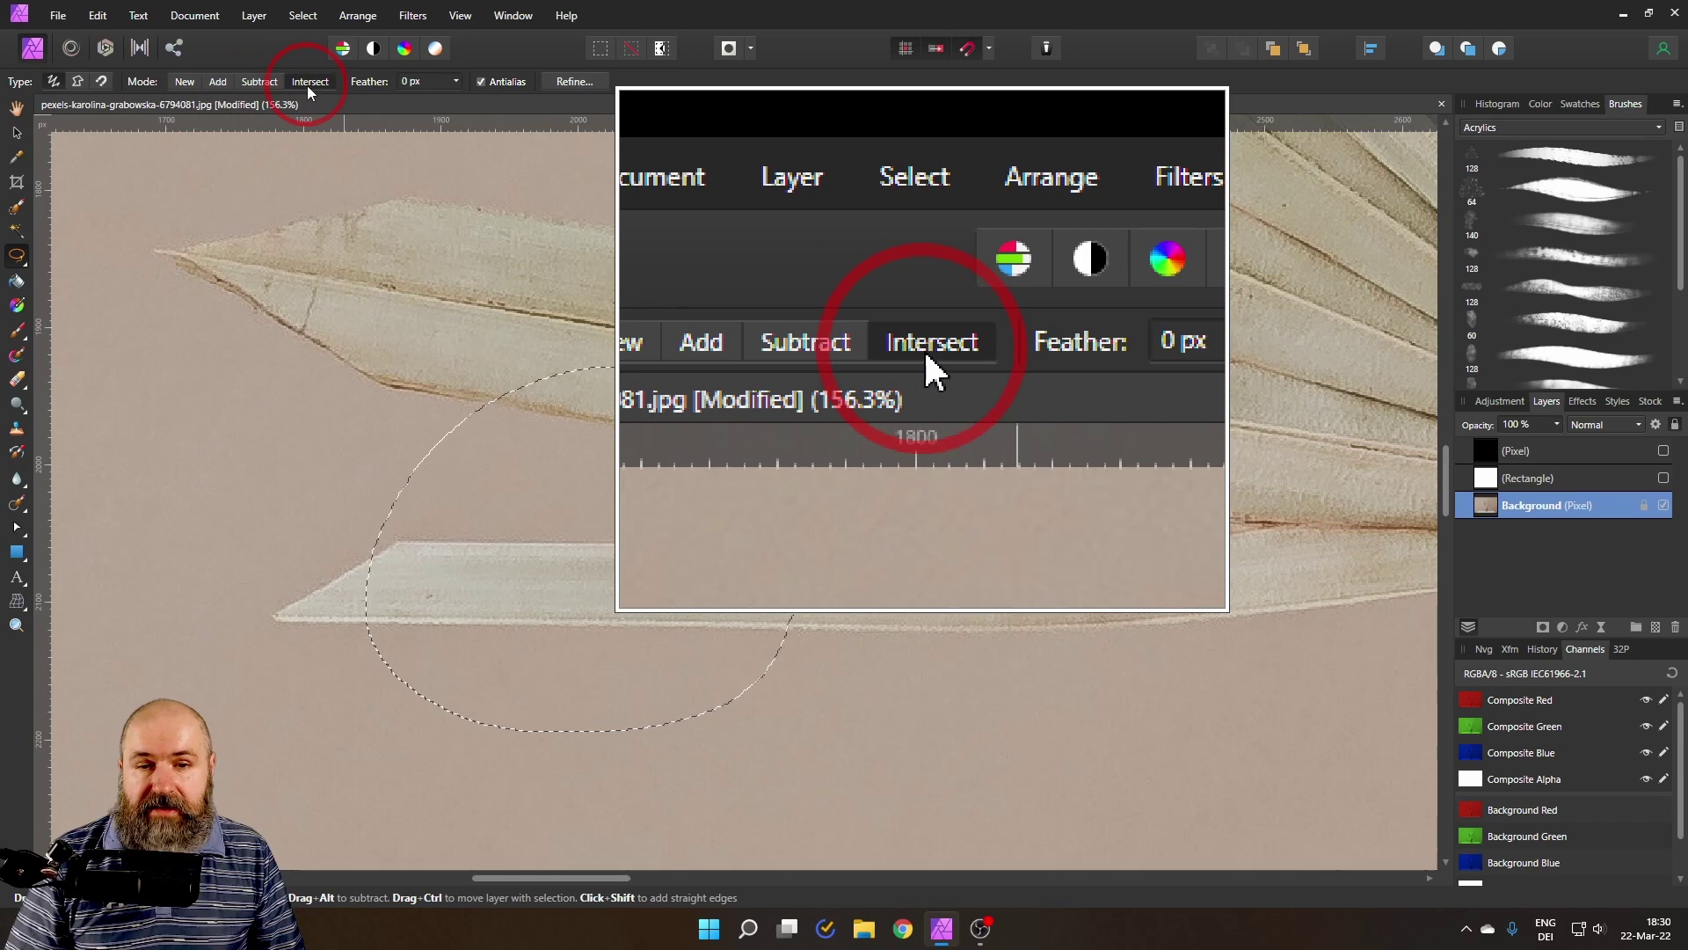
pyautogui.click(454, 395)
pyautogui.moveTo(454, 395)
pyautogui.mouseDown()
pyautogui.moveTo(570, 645)
pyautogui.moveTo(703, 760)
pyautogui.moveTo(779, 699)
pyautogui.moveTo(642, 435)
pyautogui.moveTo(547, 342)
pyautogui.moveTo(457, 351)
pyautogui.mouseUp()
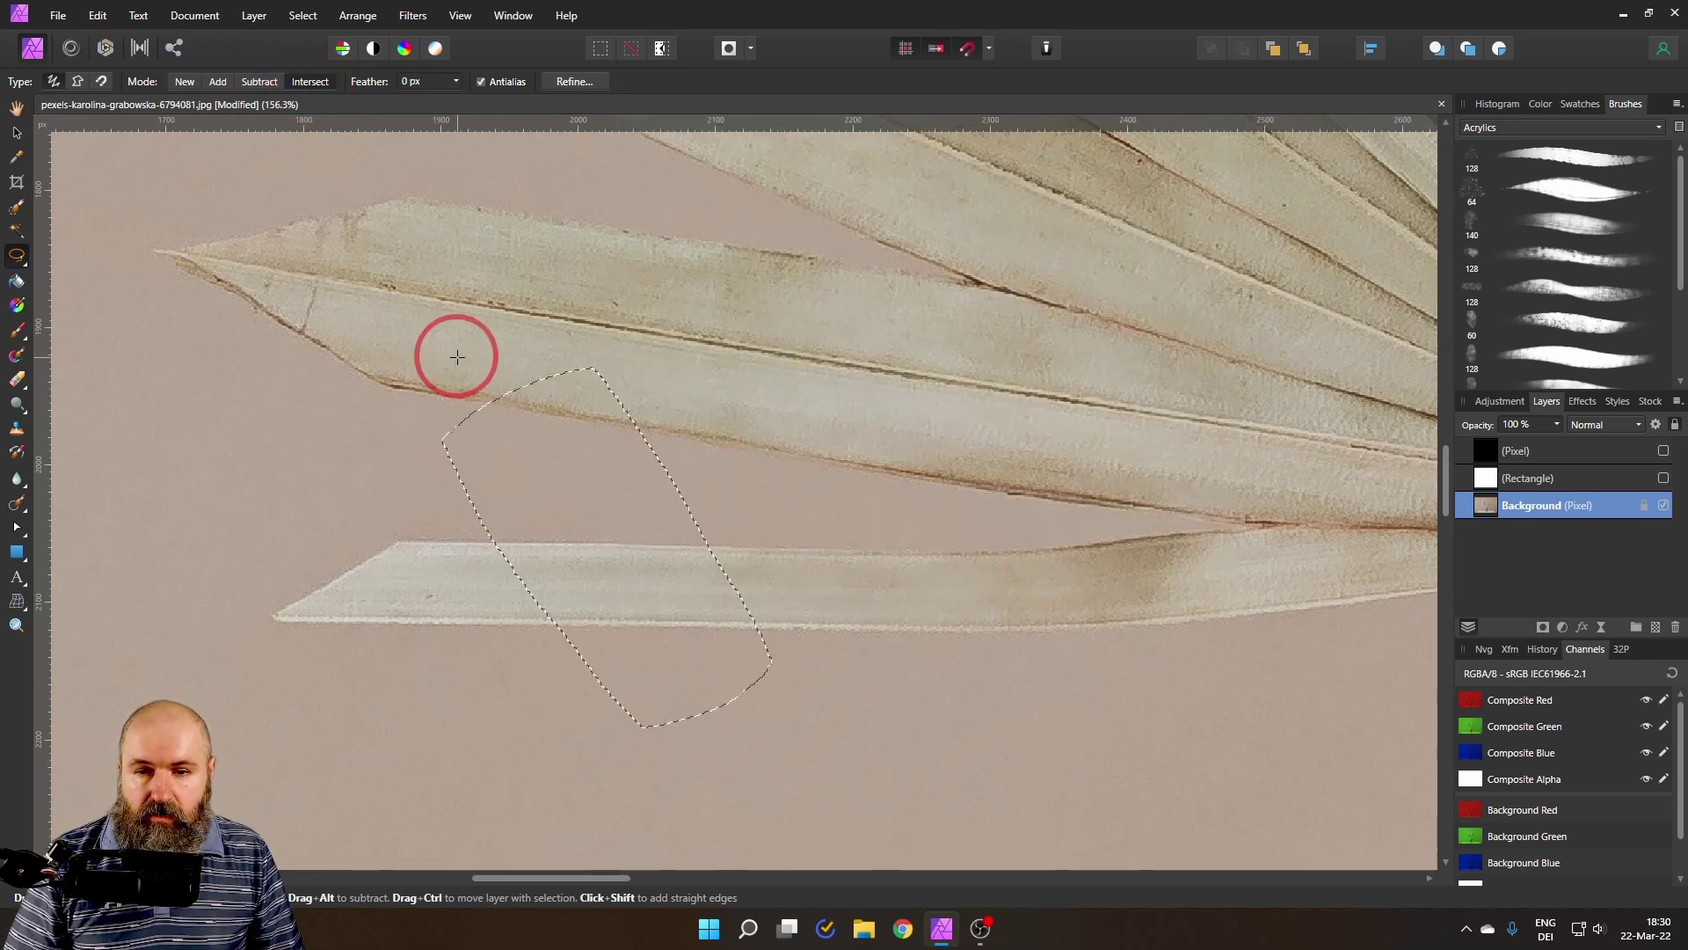
pyautogui.click(614, 547)
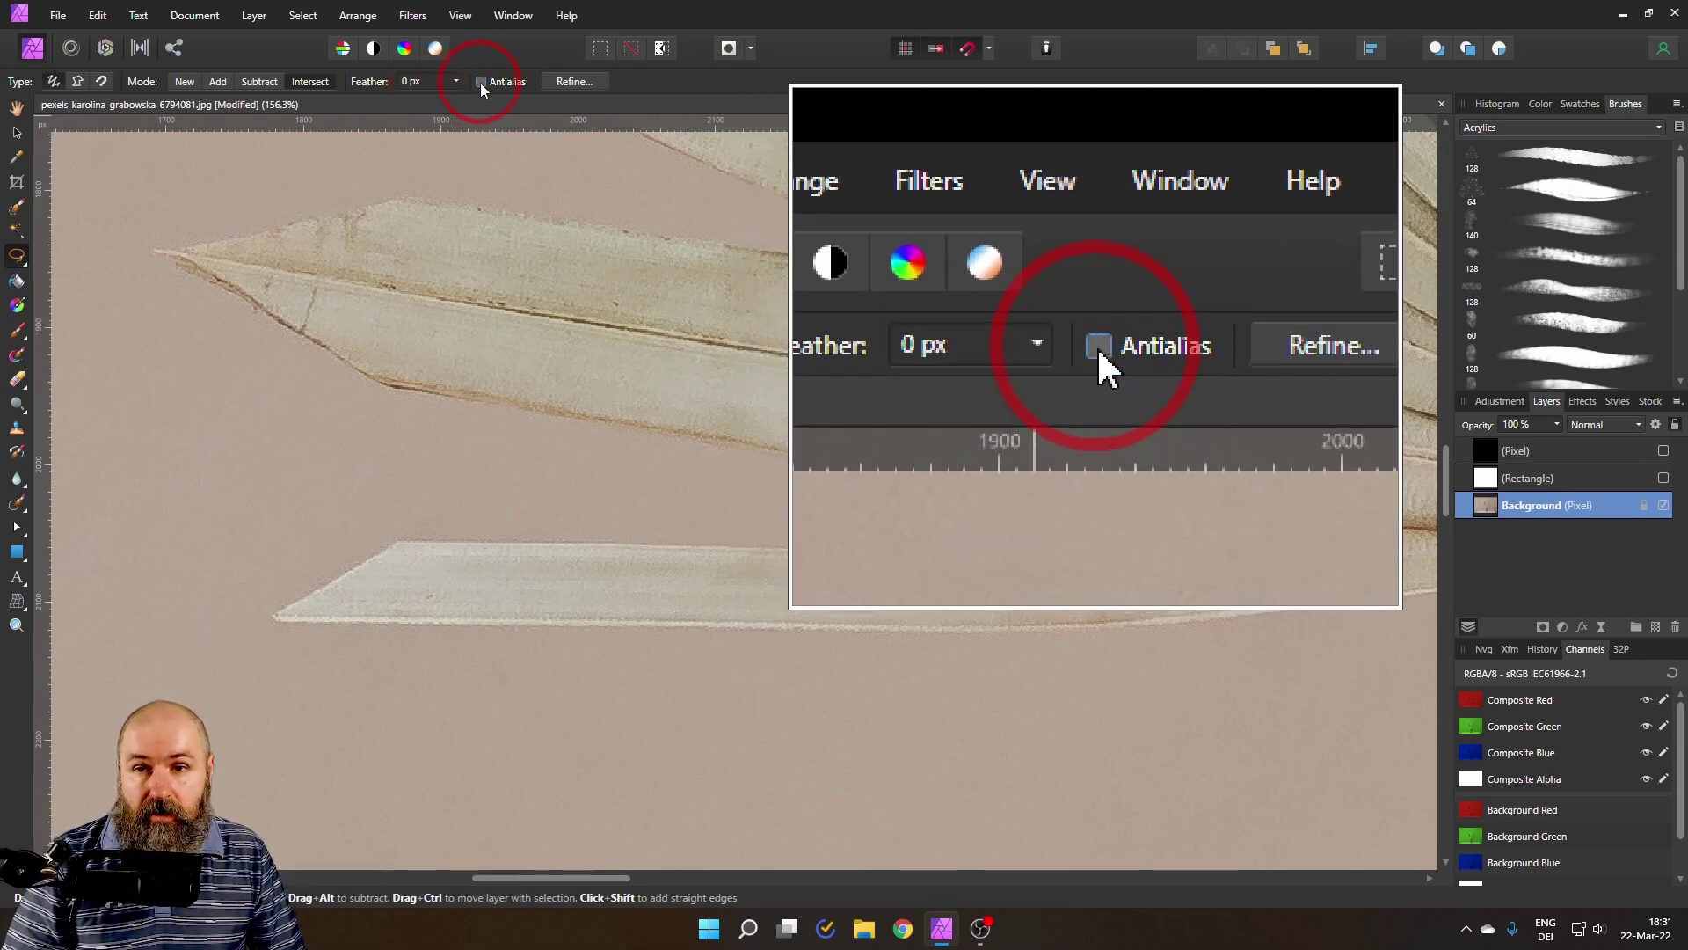
# Show the white Rectangle layer and bring the black square into view
pyautogui.click(1664, 479)
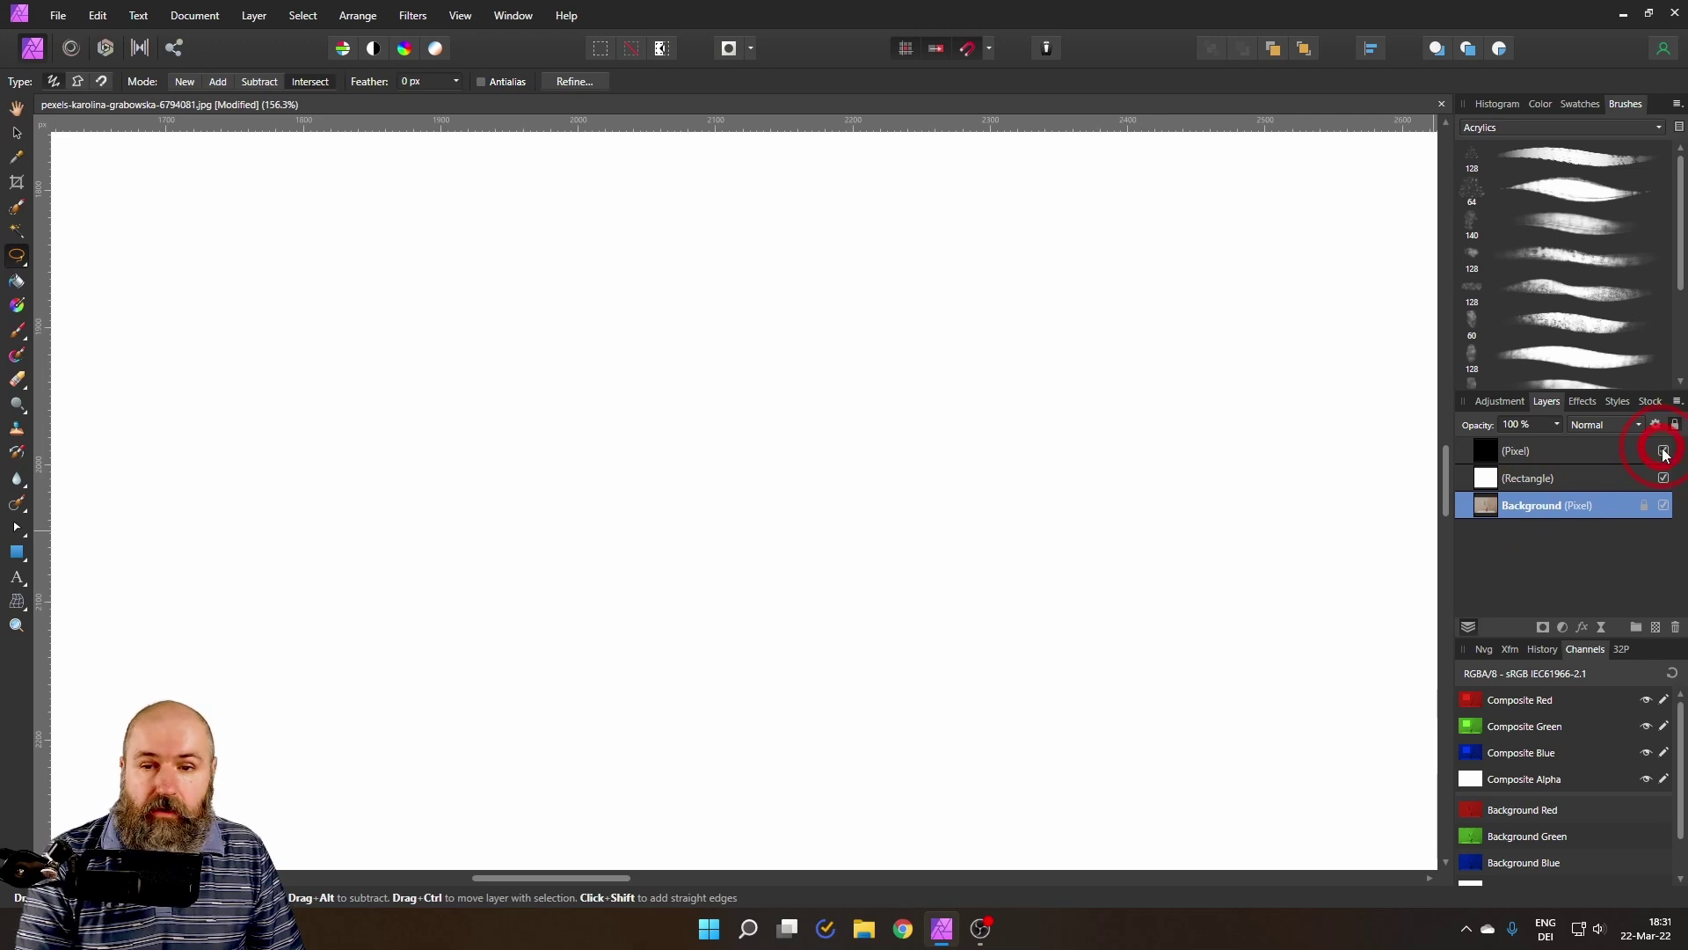
pyautogui.scroll(-5, 1056, 464)
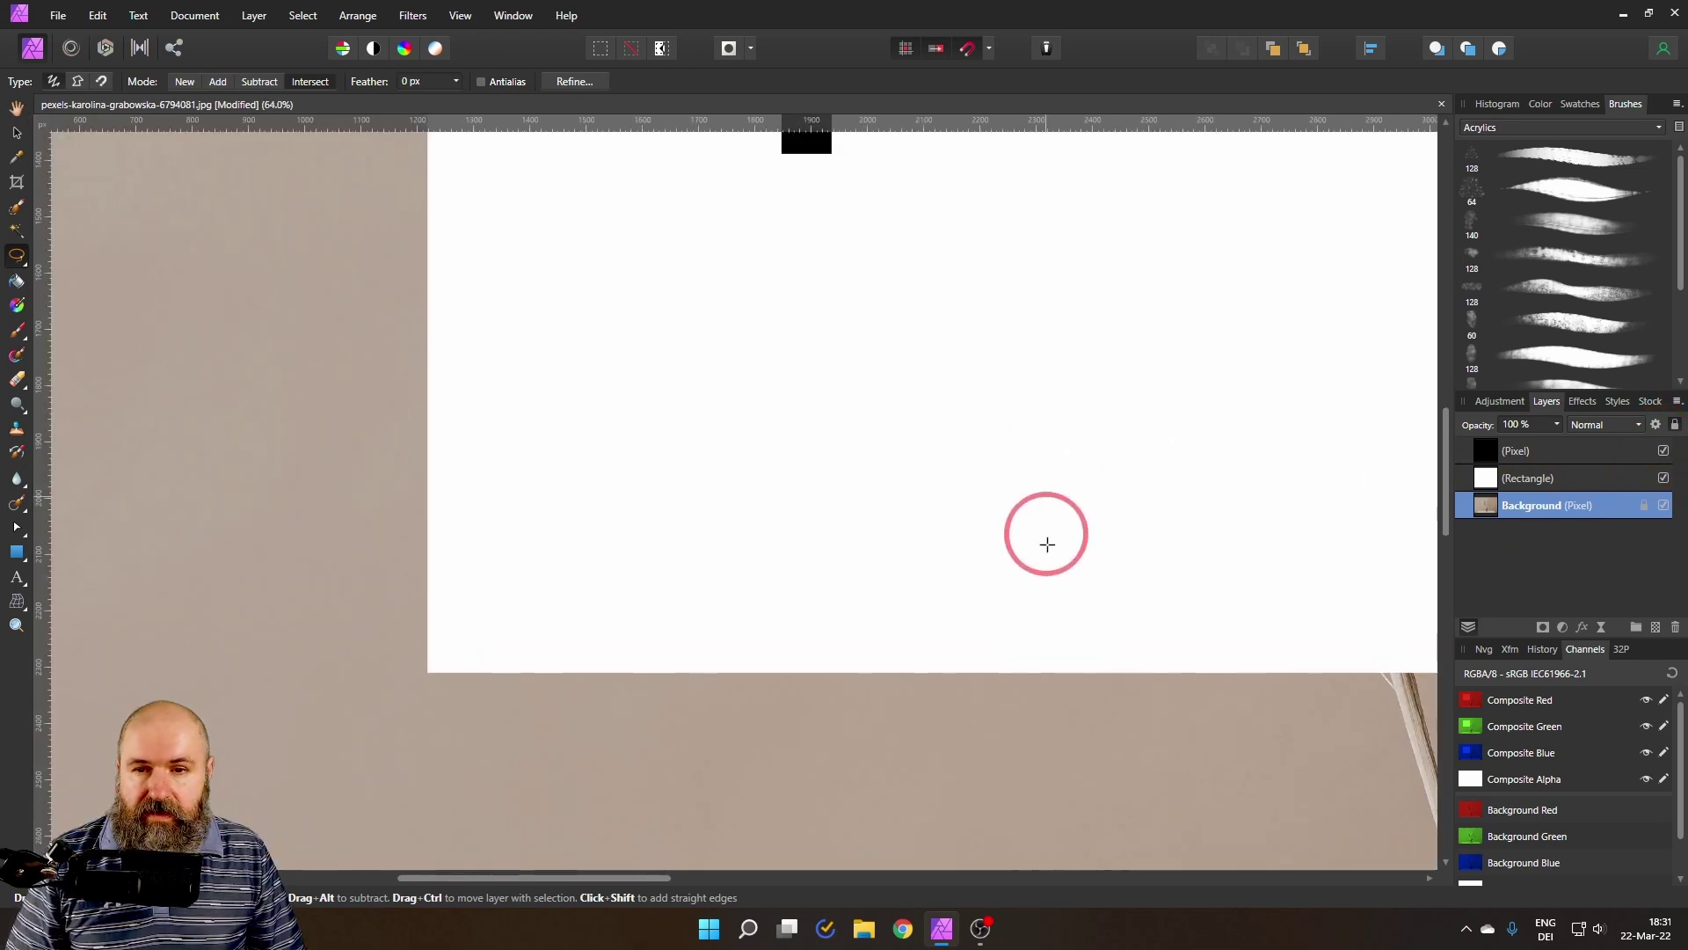
pyautogui.scroll(8, 717, 458)
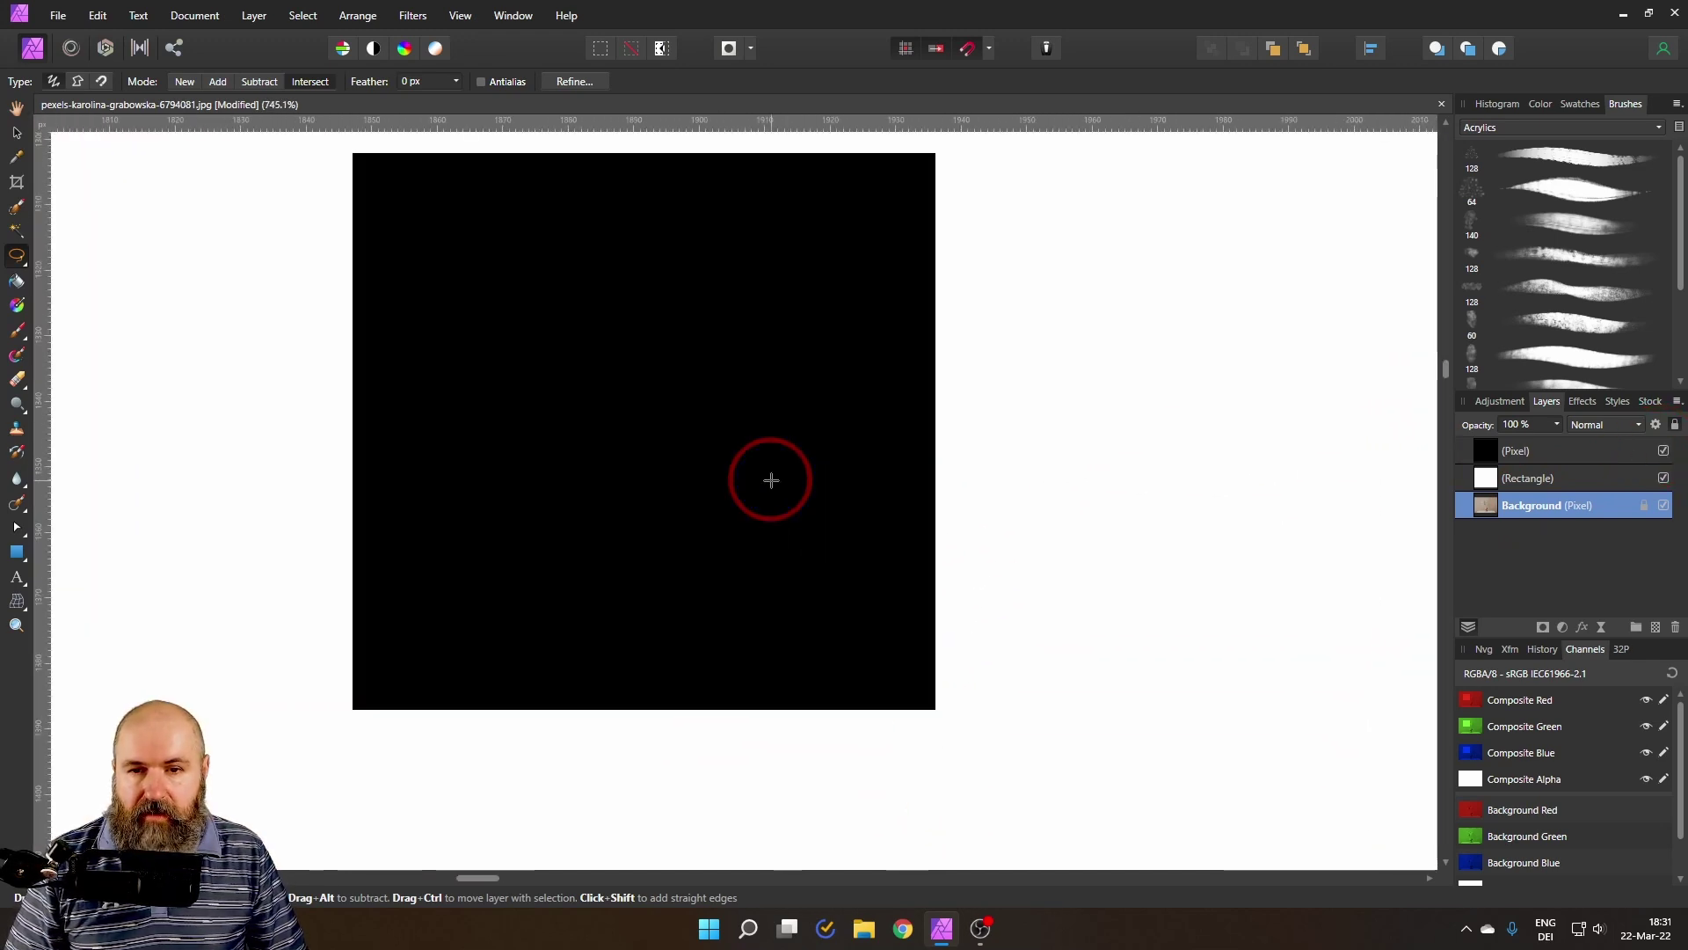
pyautogui.moveTo(782, 557); pyautogui.dragTo(746, 498)
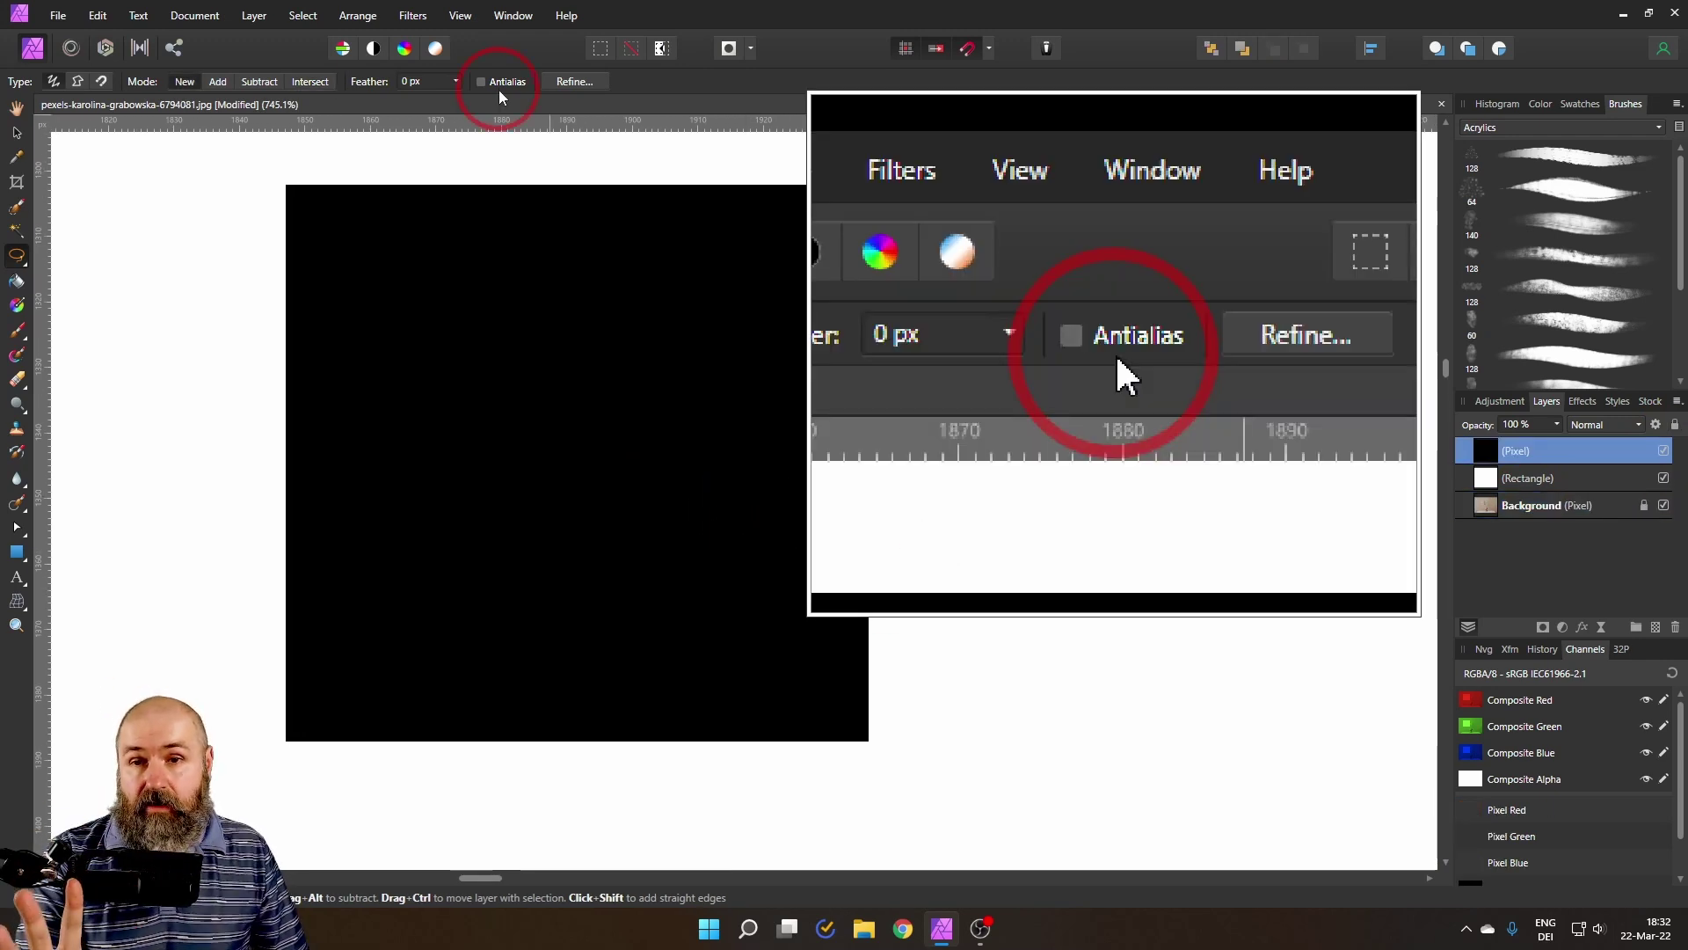
# Copy an aliased polygon triangle from the black square to a new layer and move it right
pyautogui.click(553, 570)
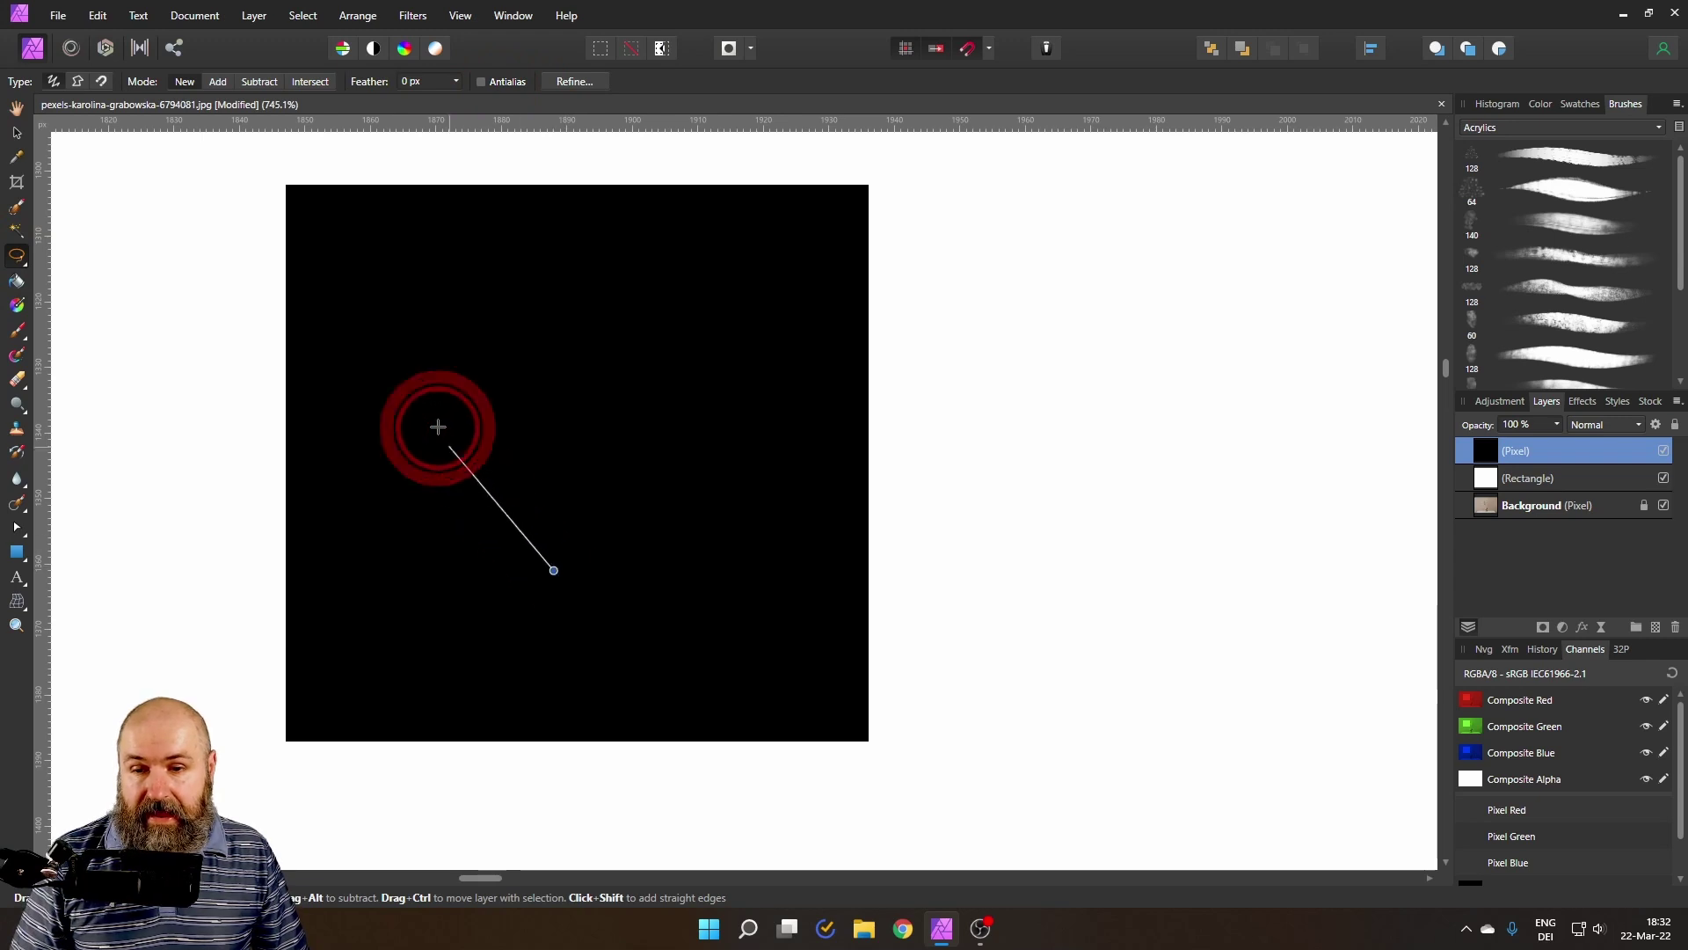
pyautogui.click(417, 385)
pyautogui.click(737, 309)
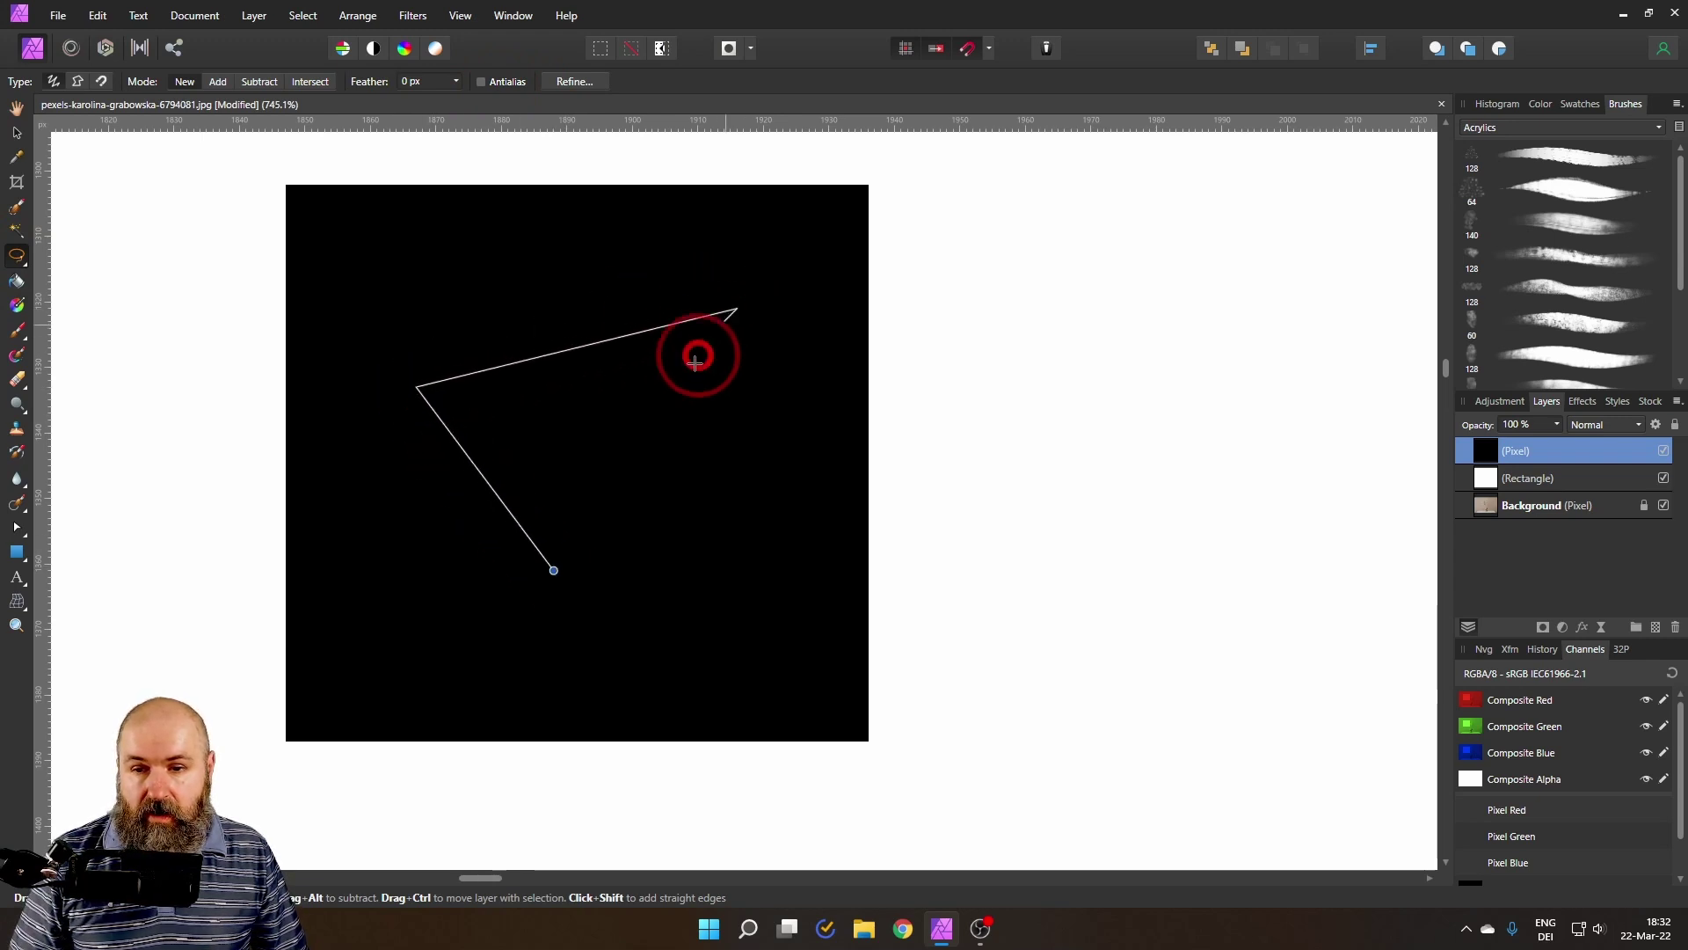
pyautogui.click(556, 570)
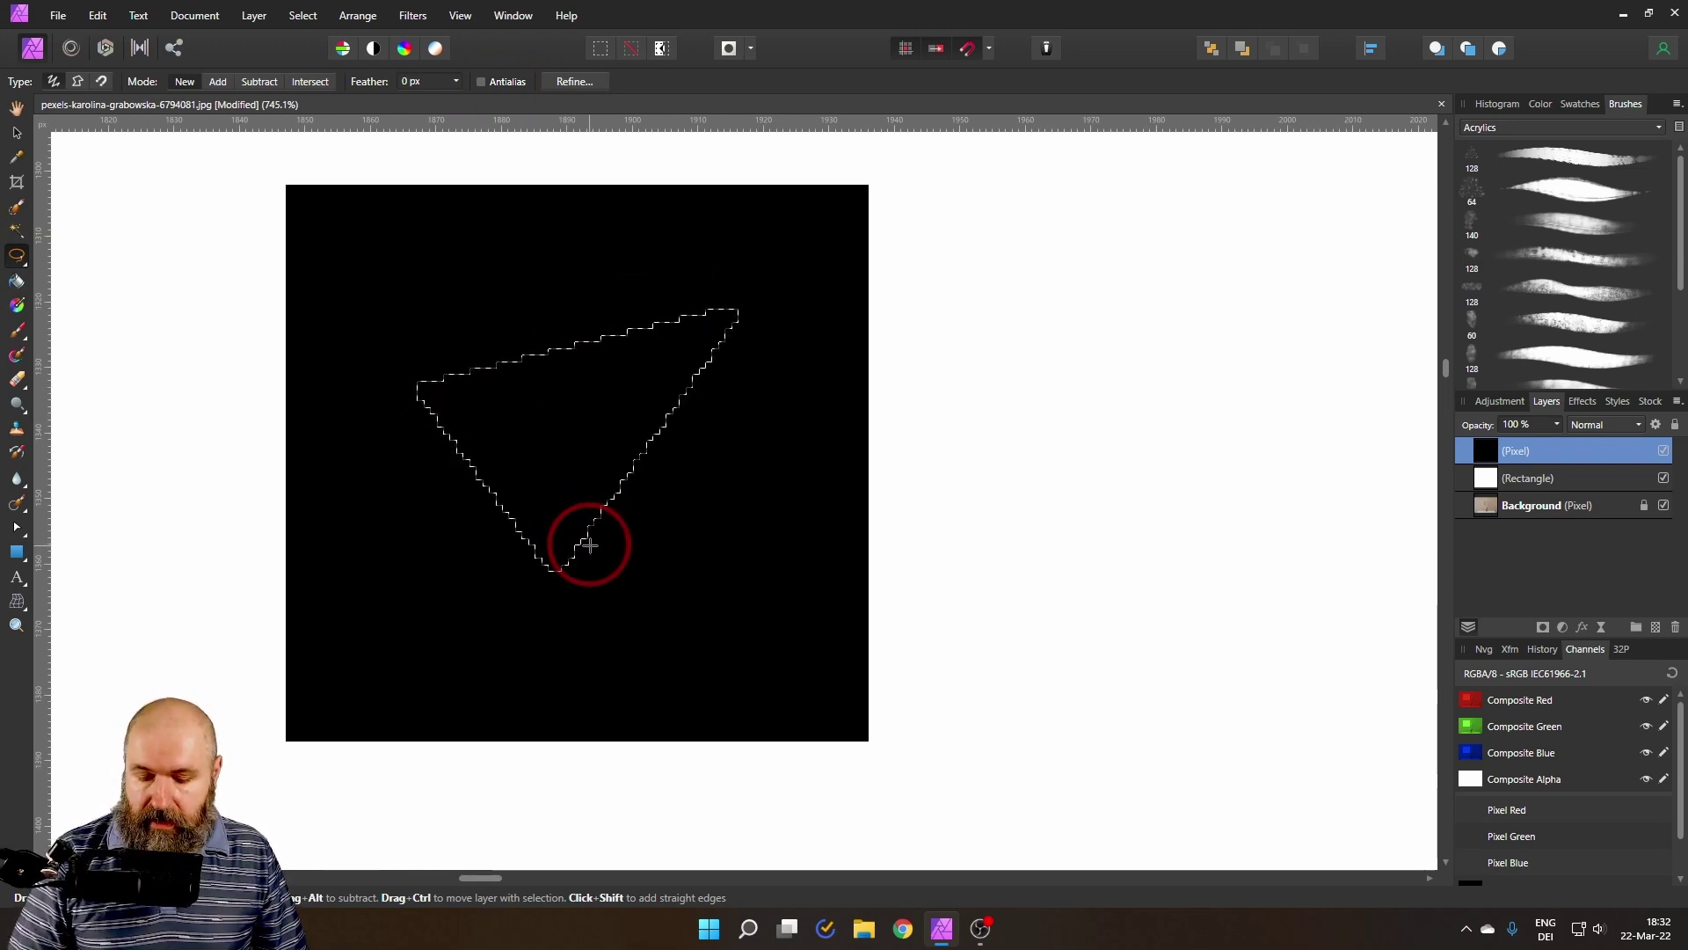
pyautogui.hotkey('ctrl', 'j')
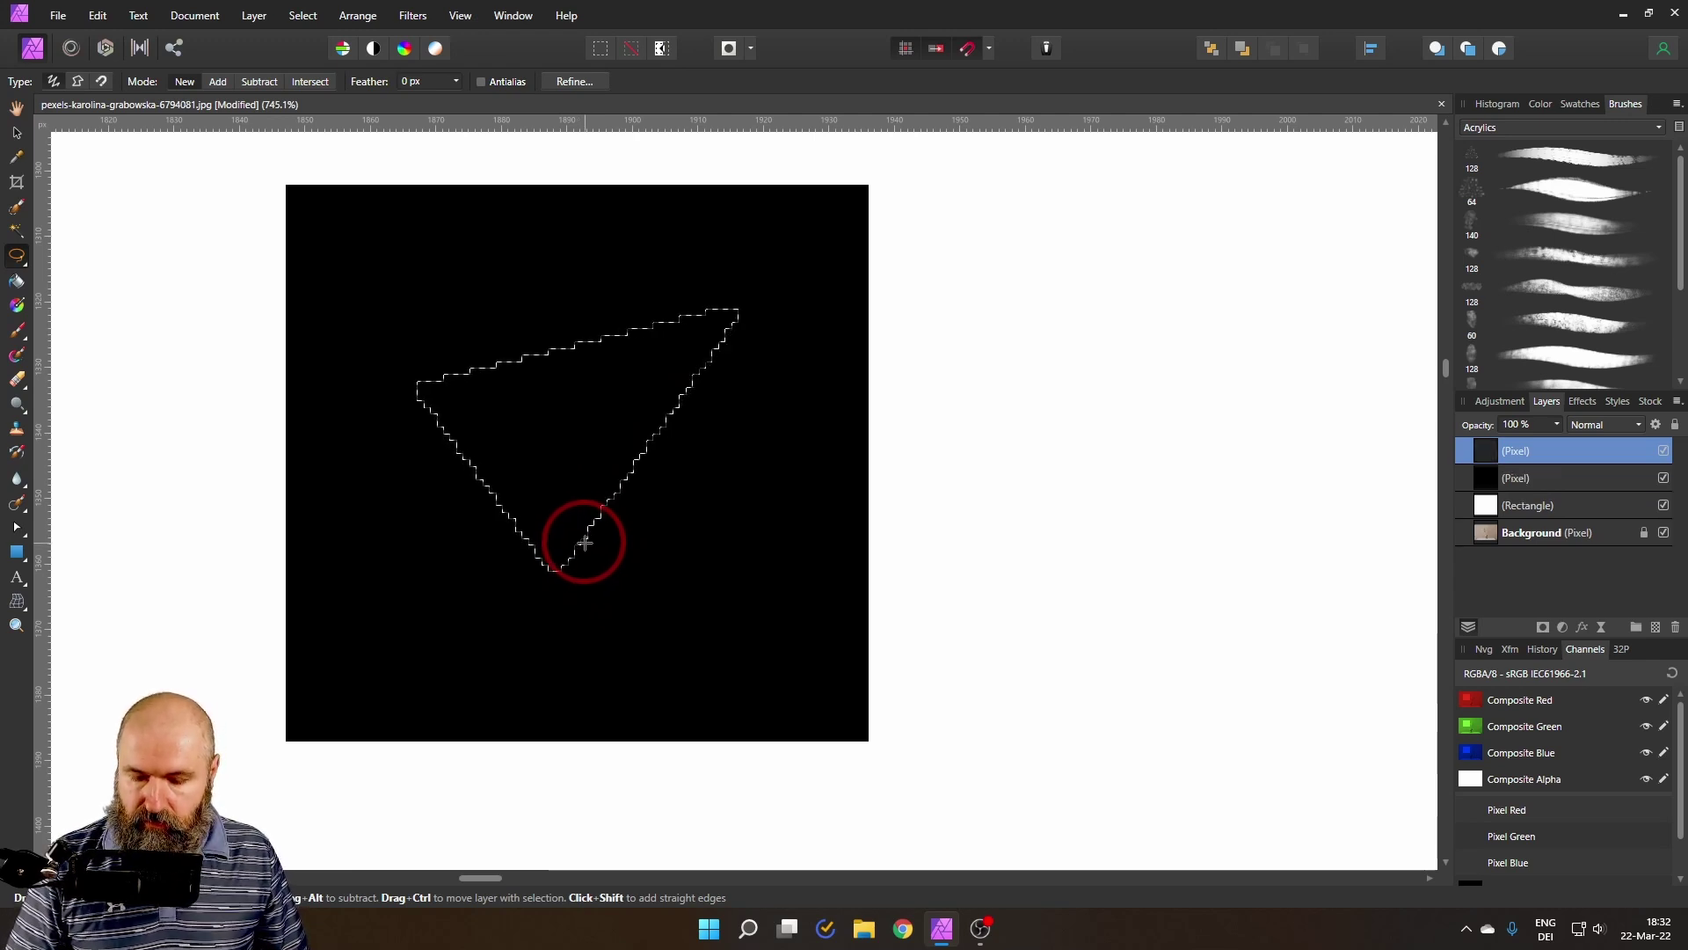
pyautogui.hotkey('ctrl', 'd')
pyautogui.click(16, 132)
pyautogui.moveTo(546, 407); pyautogui.dragTo(1085, 404)
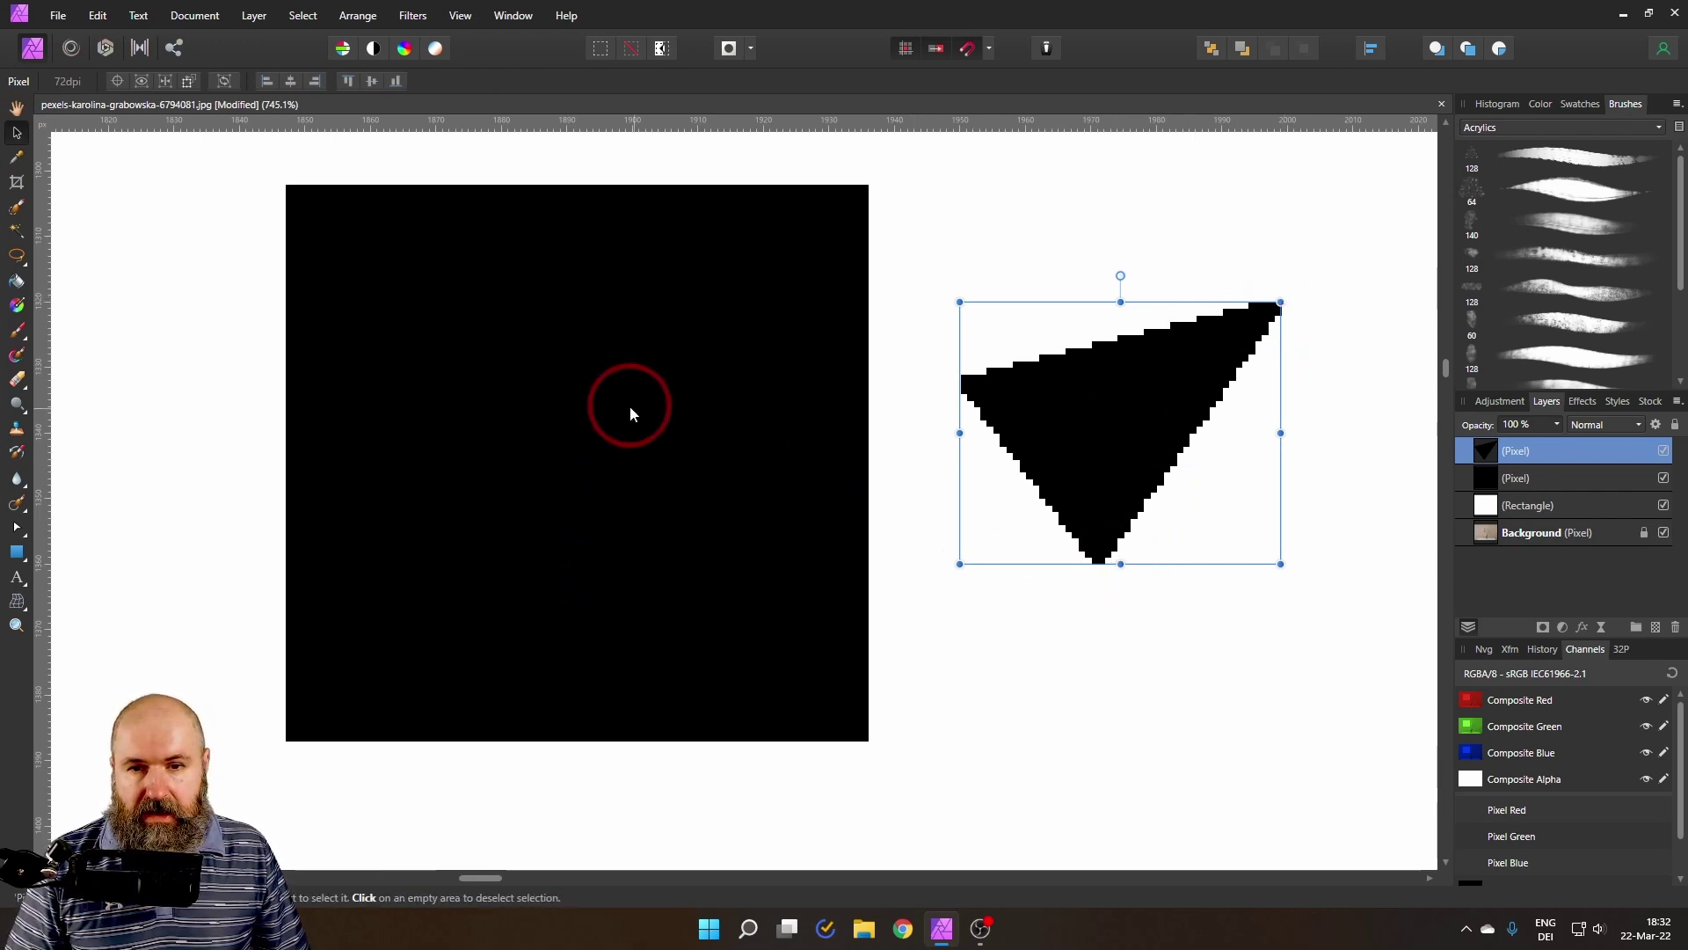
# Select the black square's layer, return to the Freehand Selection tool, and turn Antialias on
pyautogui.click(1513, 479)
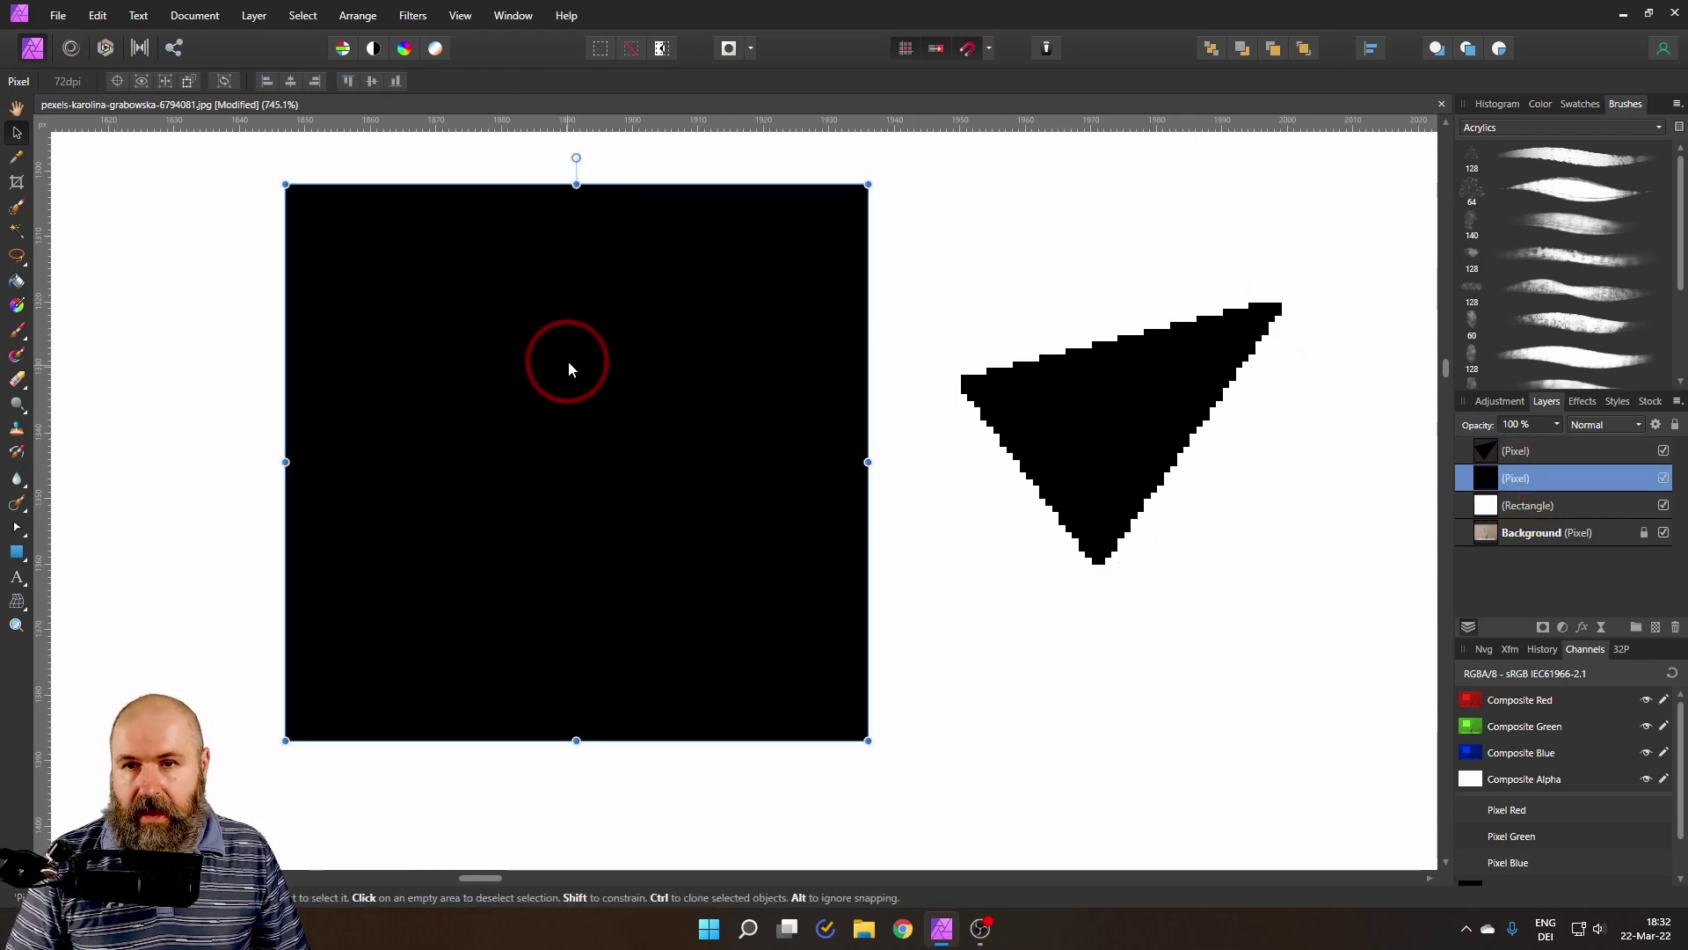
pyautogui.click(15, 255)
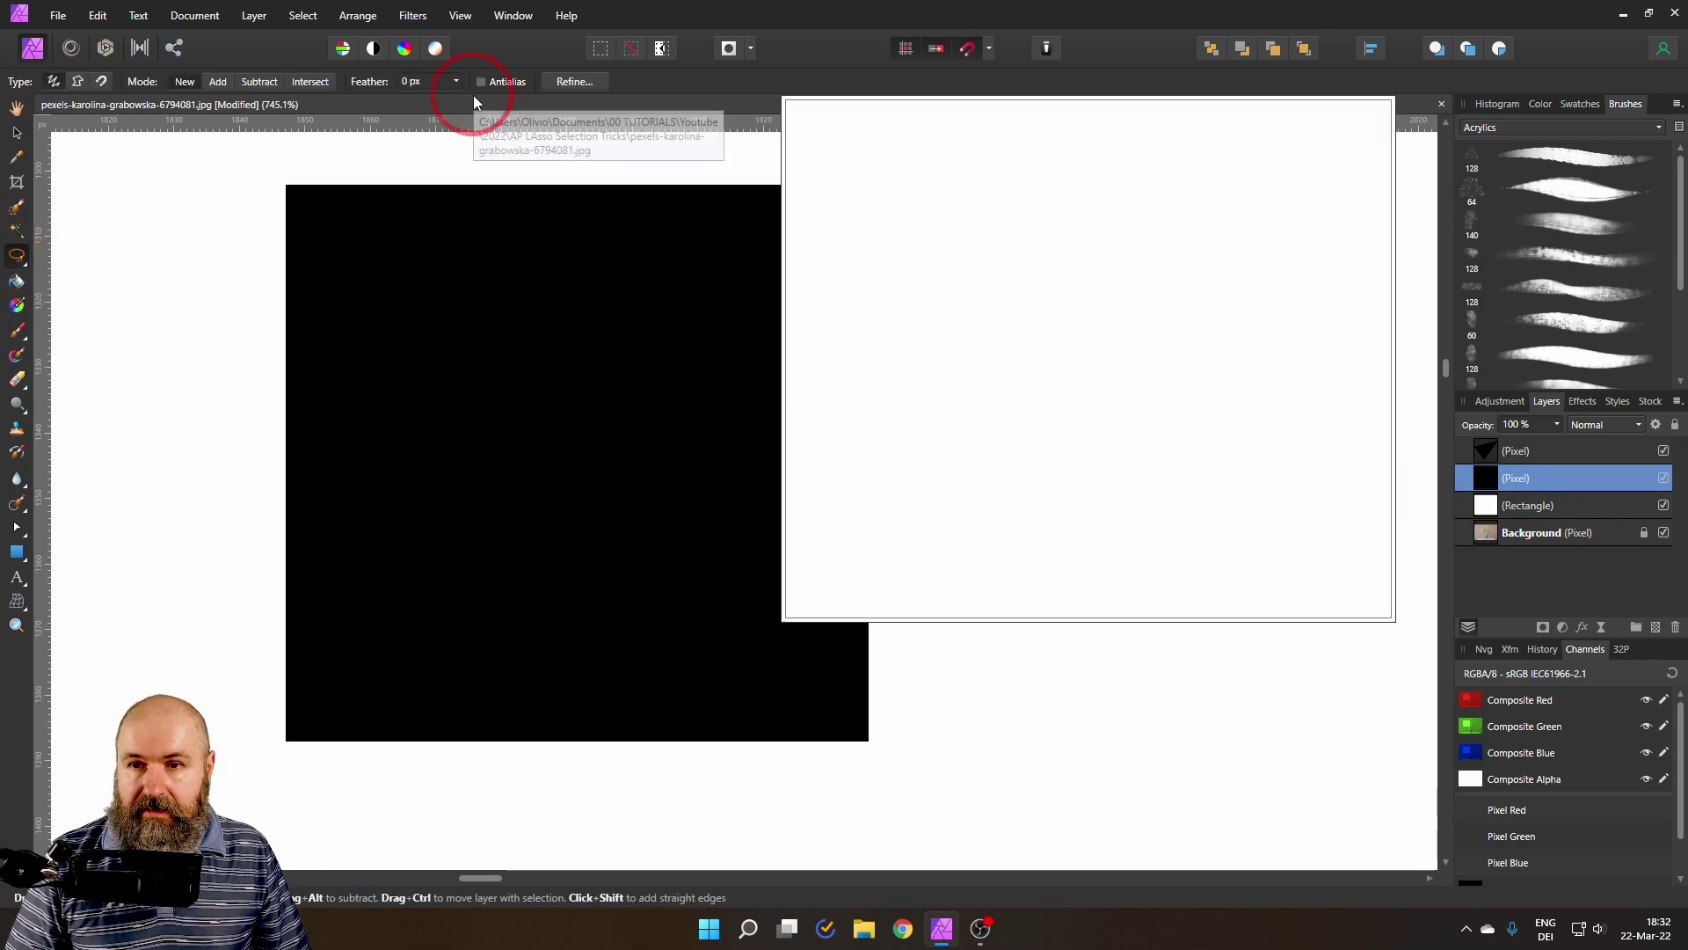
pyautogui.click(482, 86)
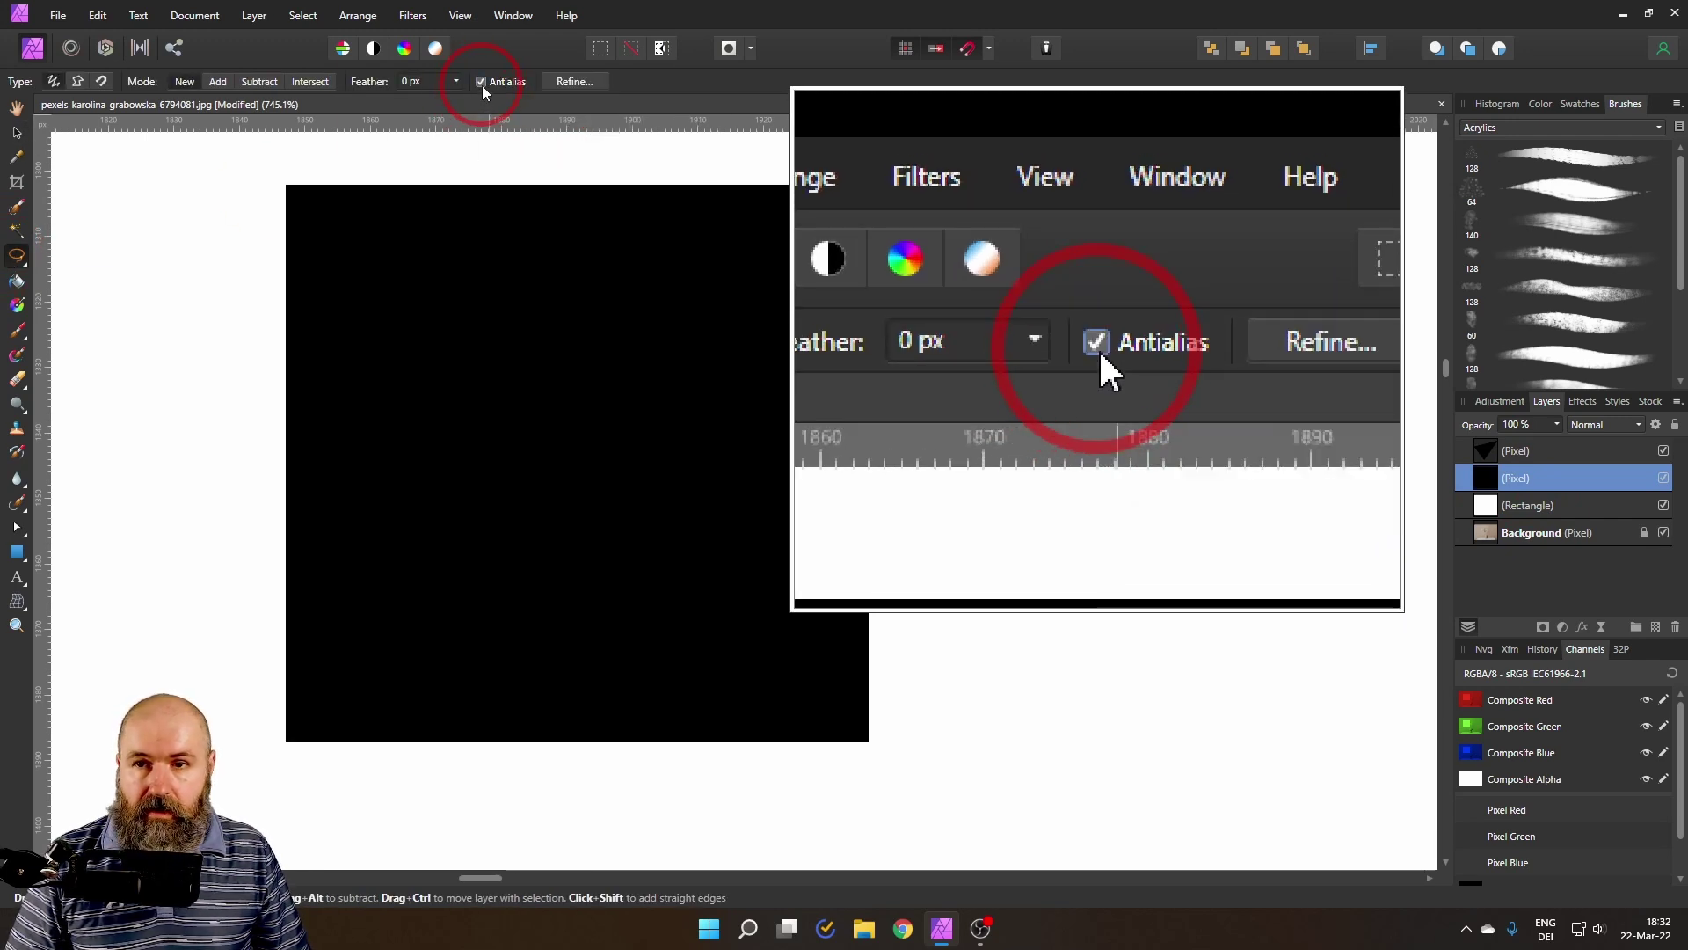
# Copy an antialiased triangle from the square to a new layer, placed below-right of the jagged one
pyautogui.click(534, 563)
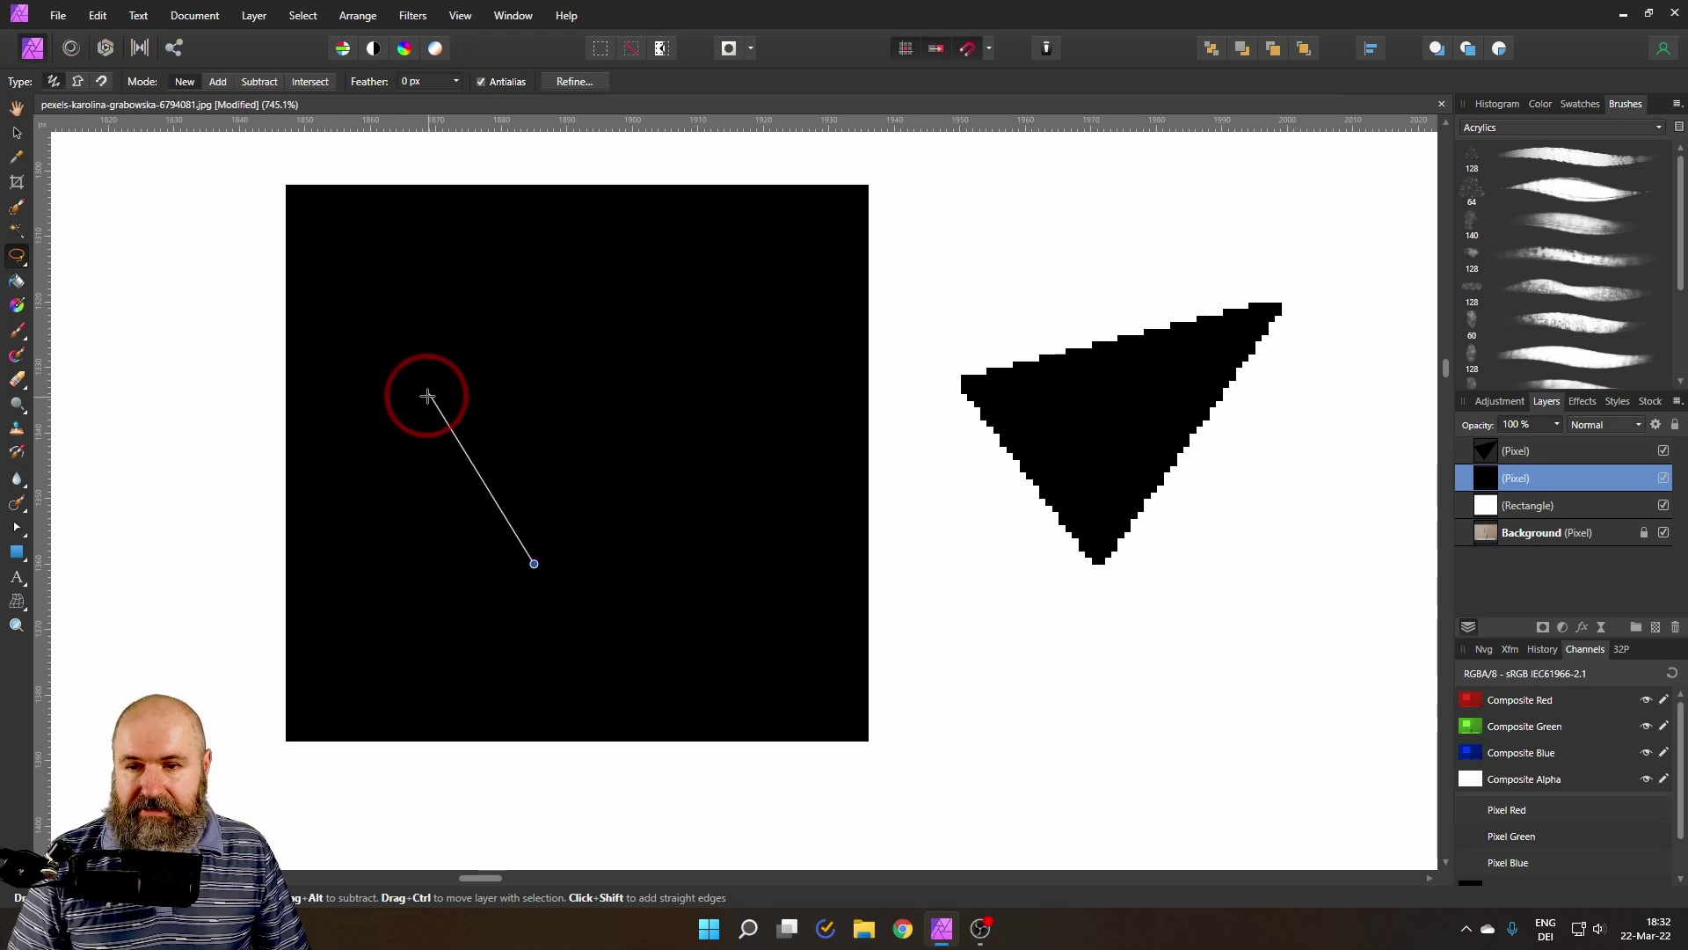
pyautogui.click(423, 393)
pyautogui.click(757, 327)
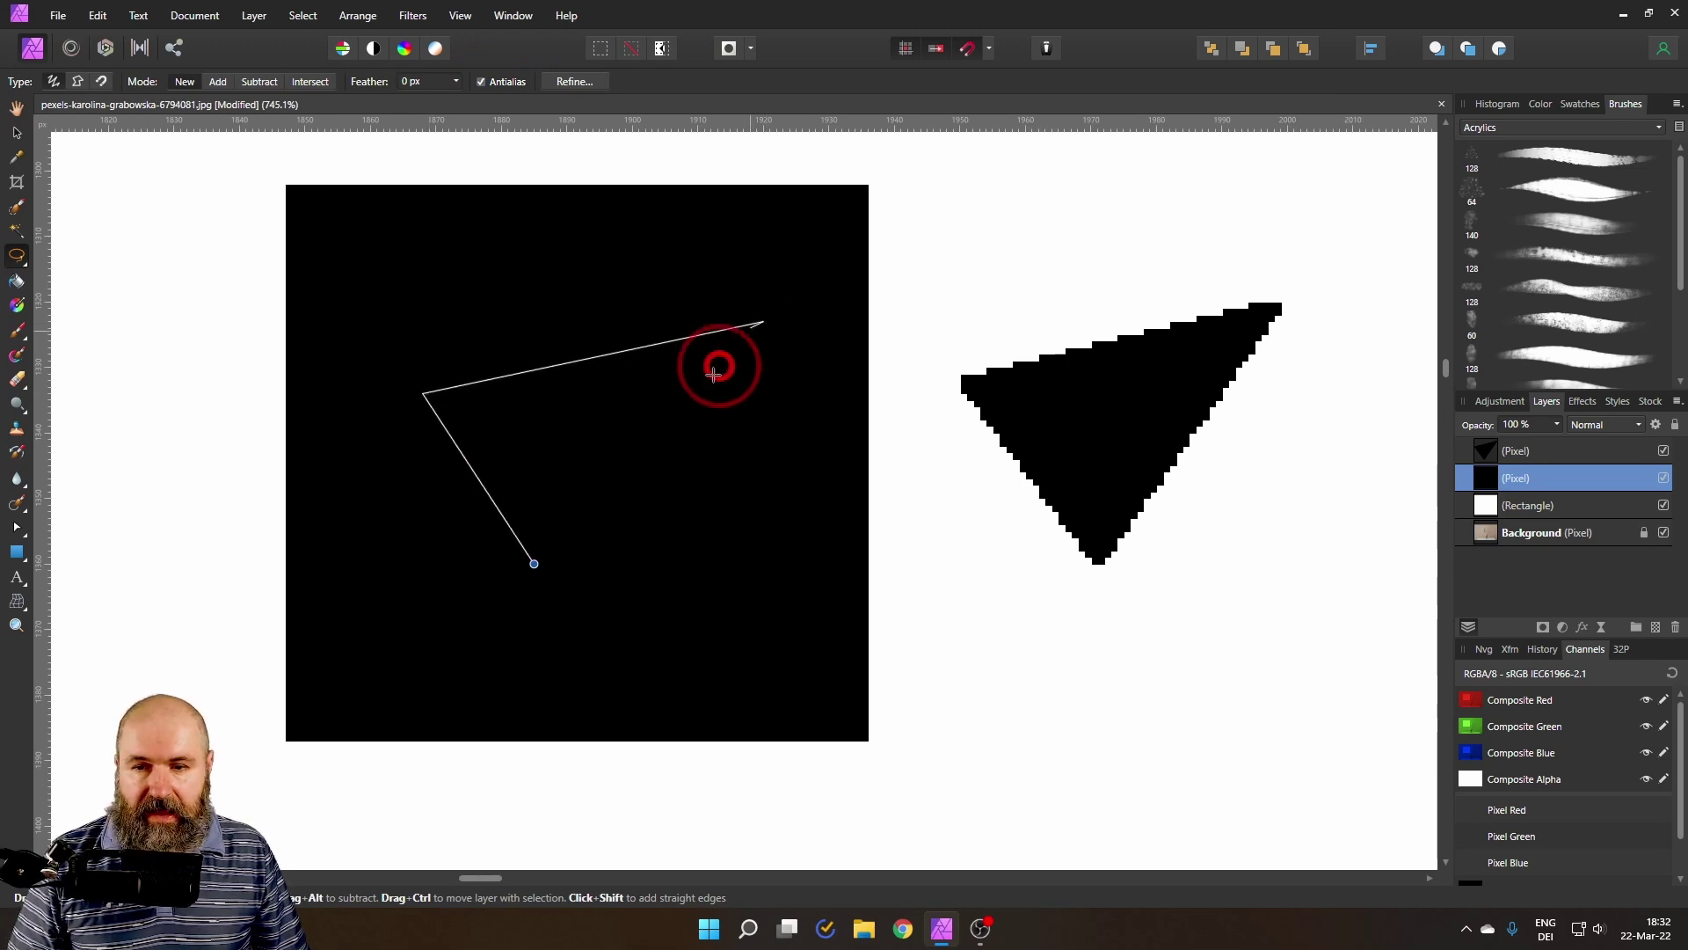
pyautogui.click(533, 562)
pyautogui.hotkey('ctrl', 'j')
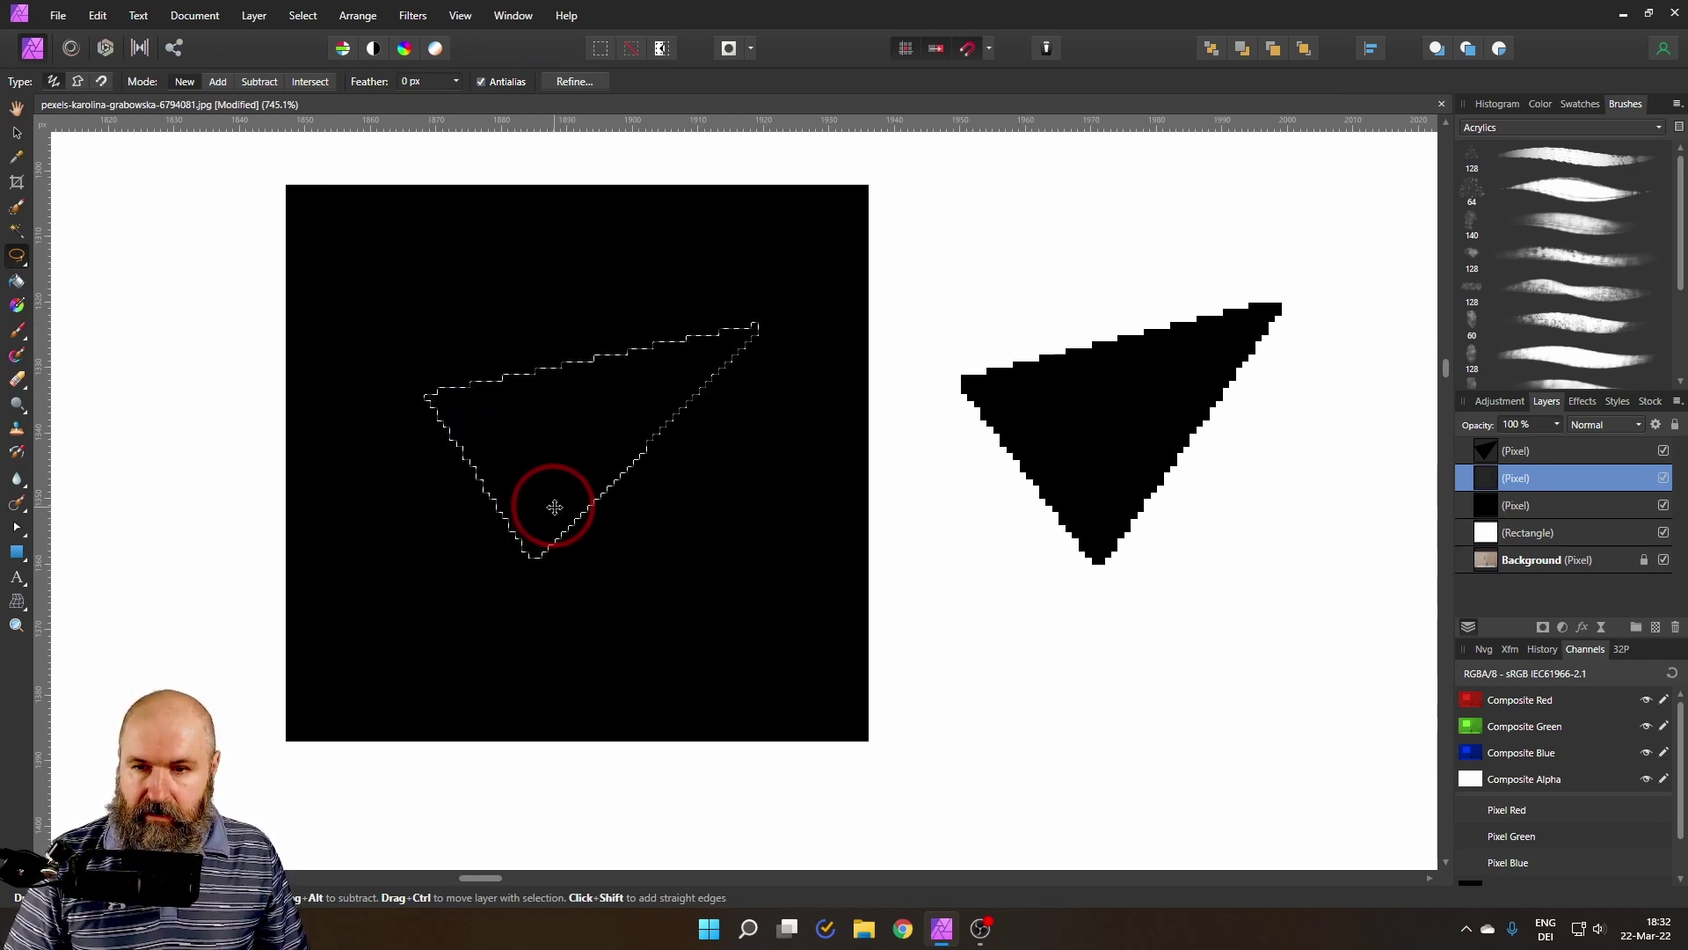
pyautogui.hotkey('ctrl', 'd')
pyautogui.click(16, 132)
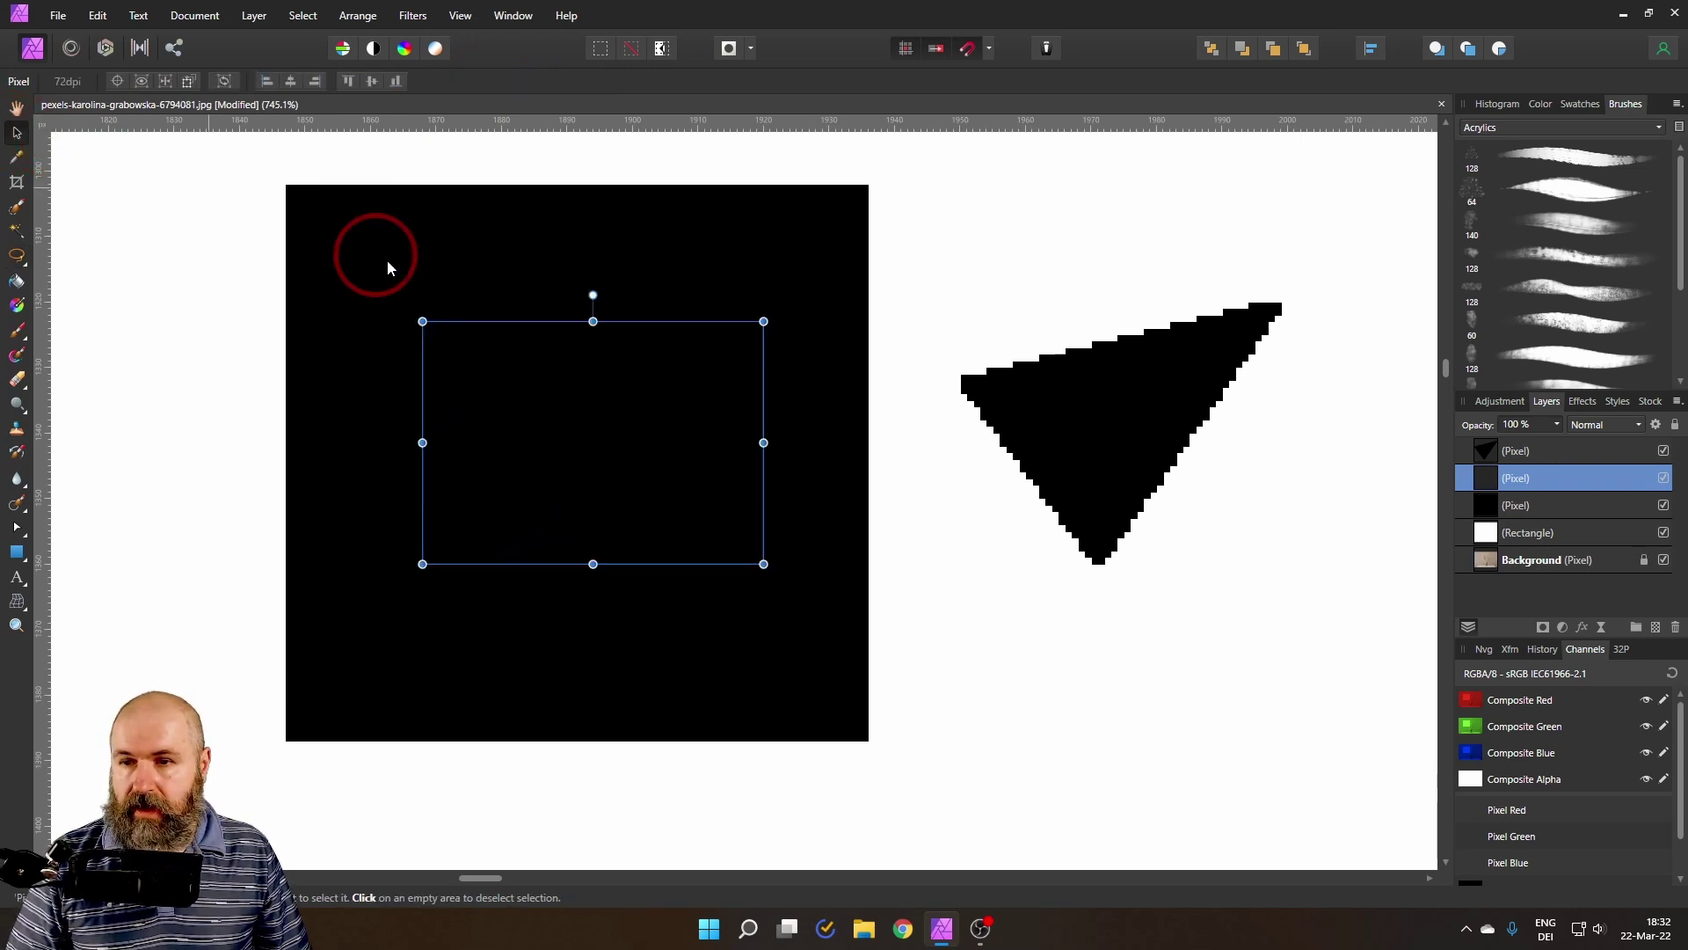
pyautogui.moveTo(604, 455); pyautogui.dragTo(1059, 516)
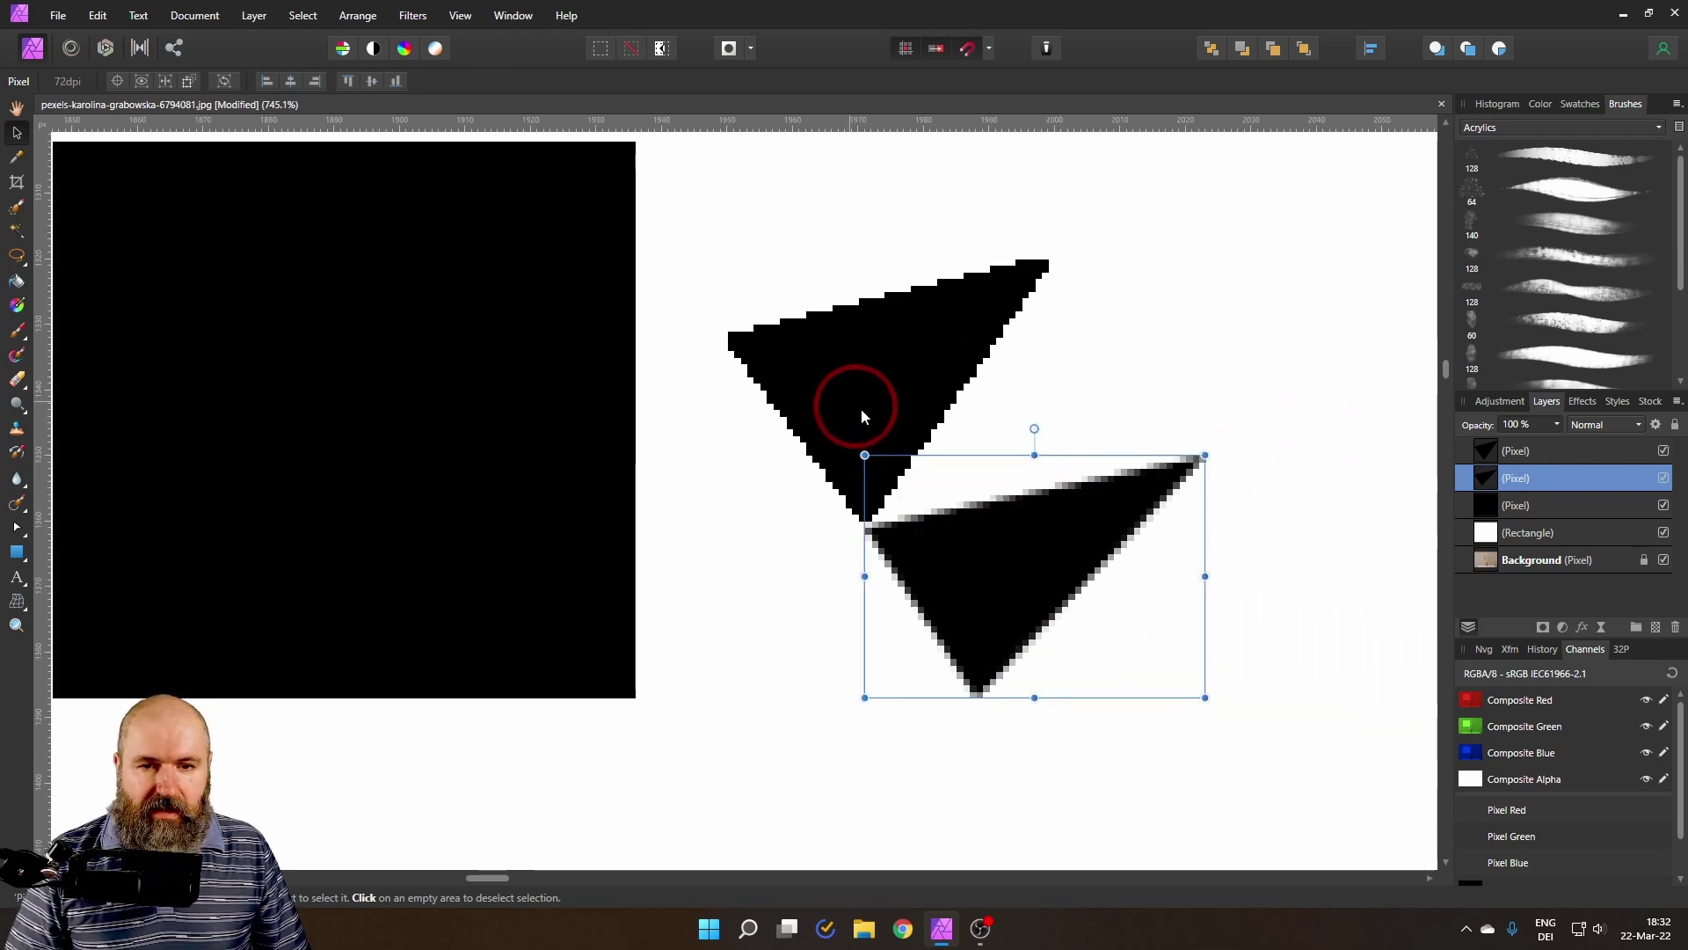
pyautogui.click(825, 348)
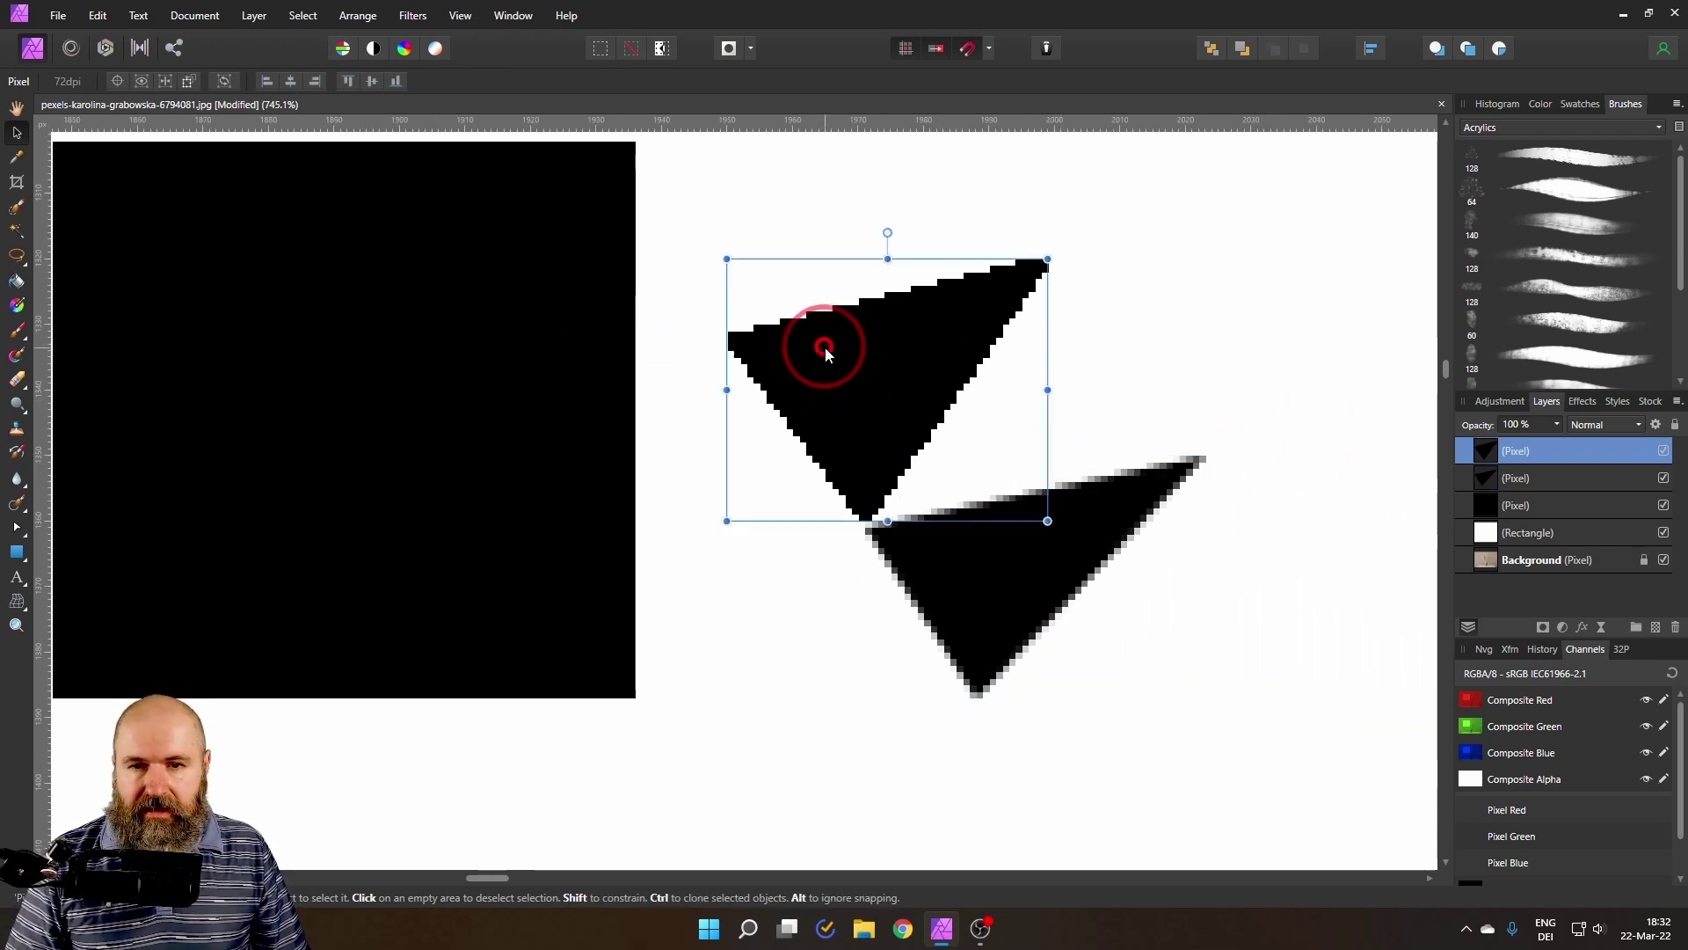
pyautogui.scroll(6, 825, 346)
pyautogui.moveTo(678, 362); pyautogui.dragTo(767, 553)
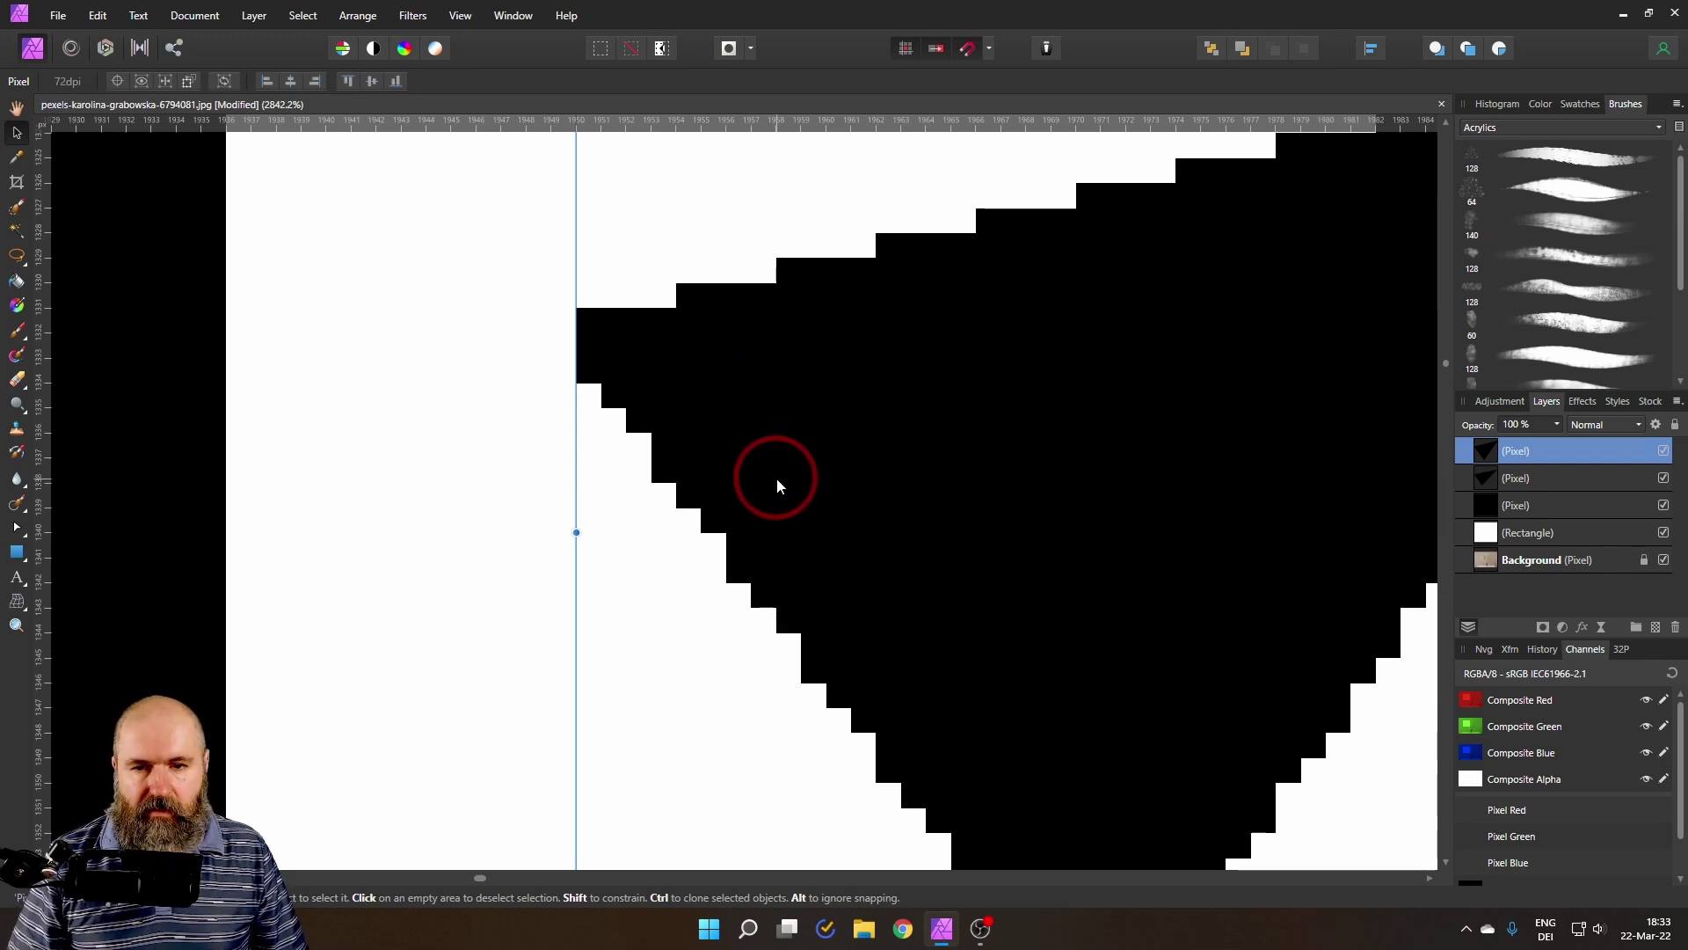
pyautogui.scroll(-5, 778, 478)
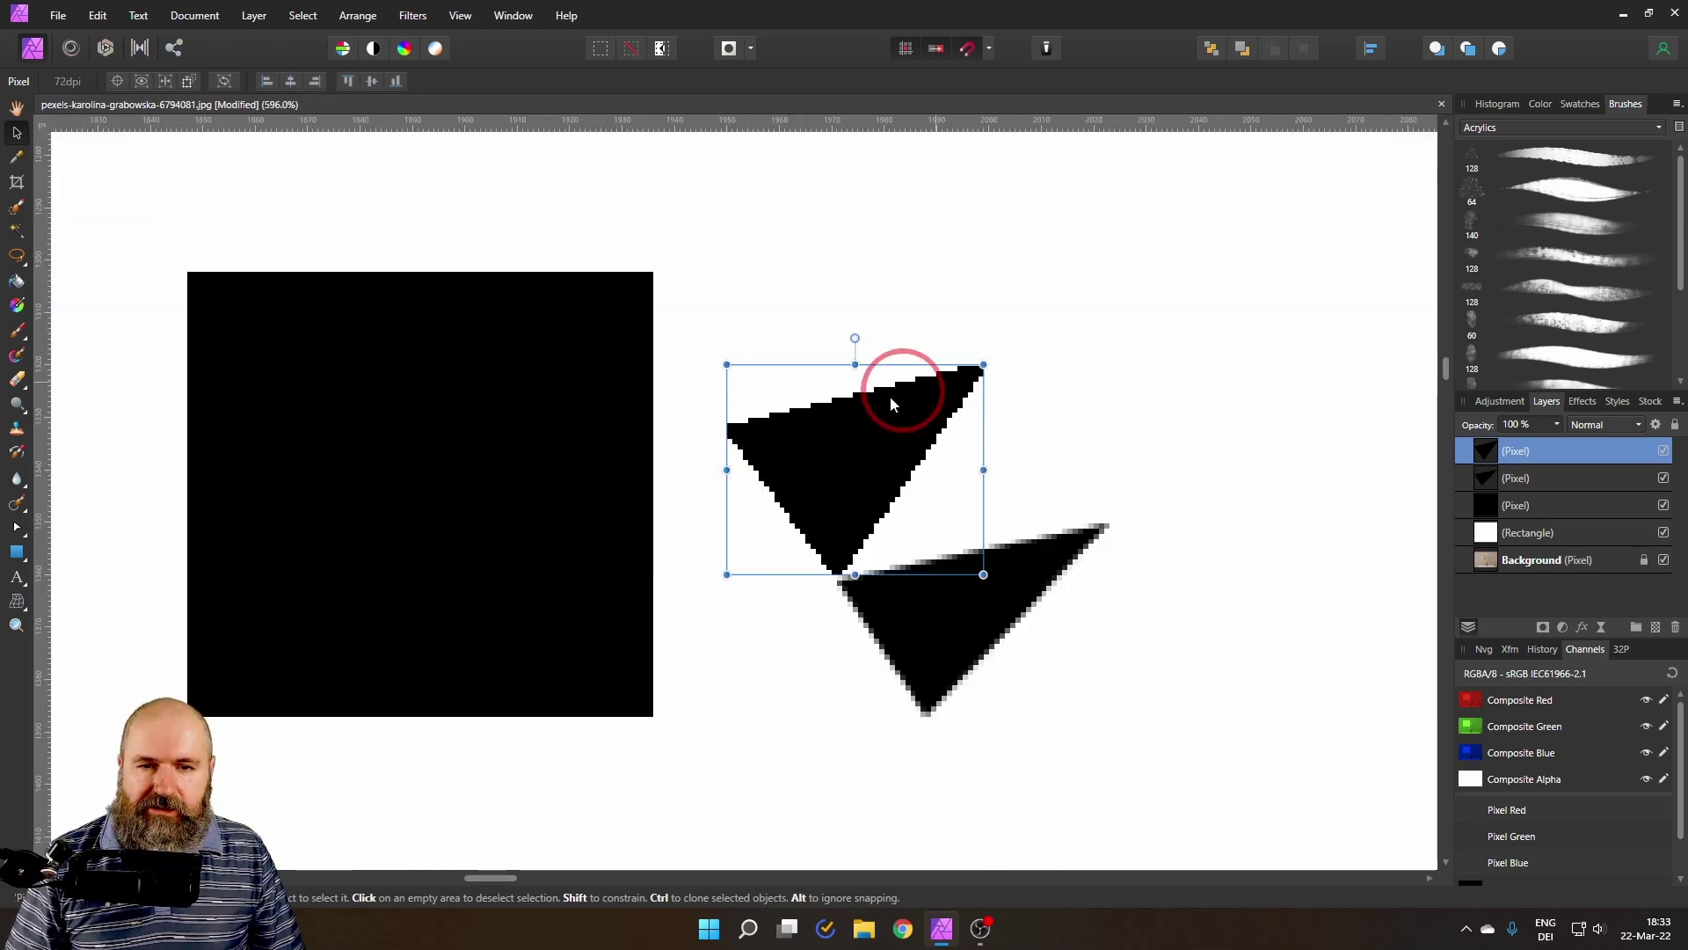
pyautogui.scroll(6, 879, 614)
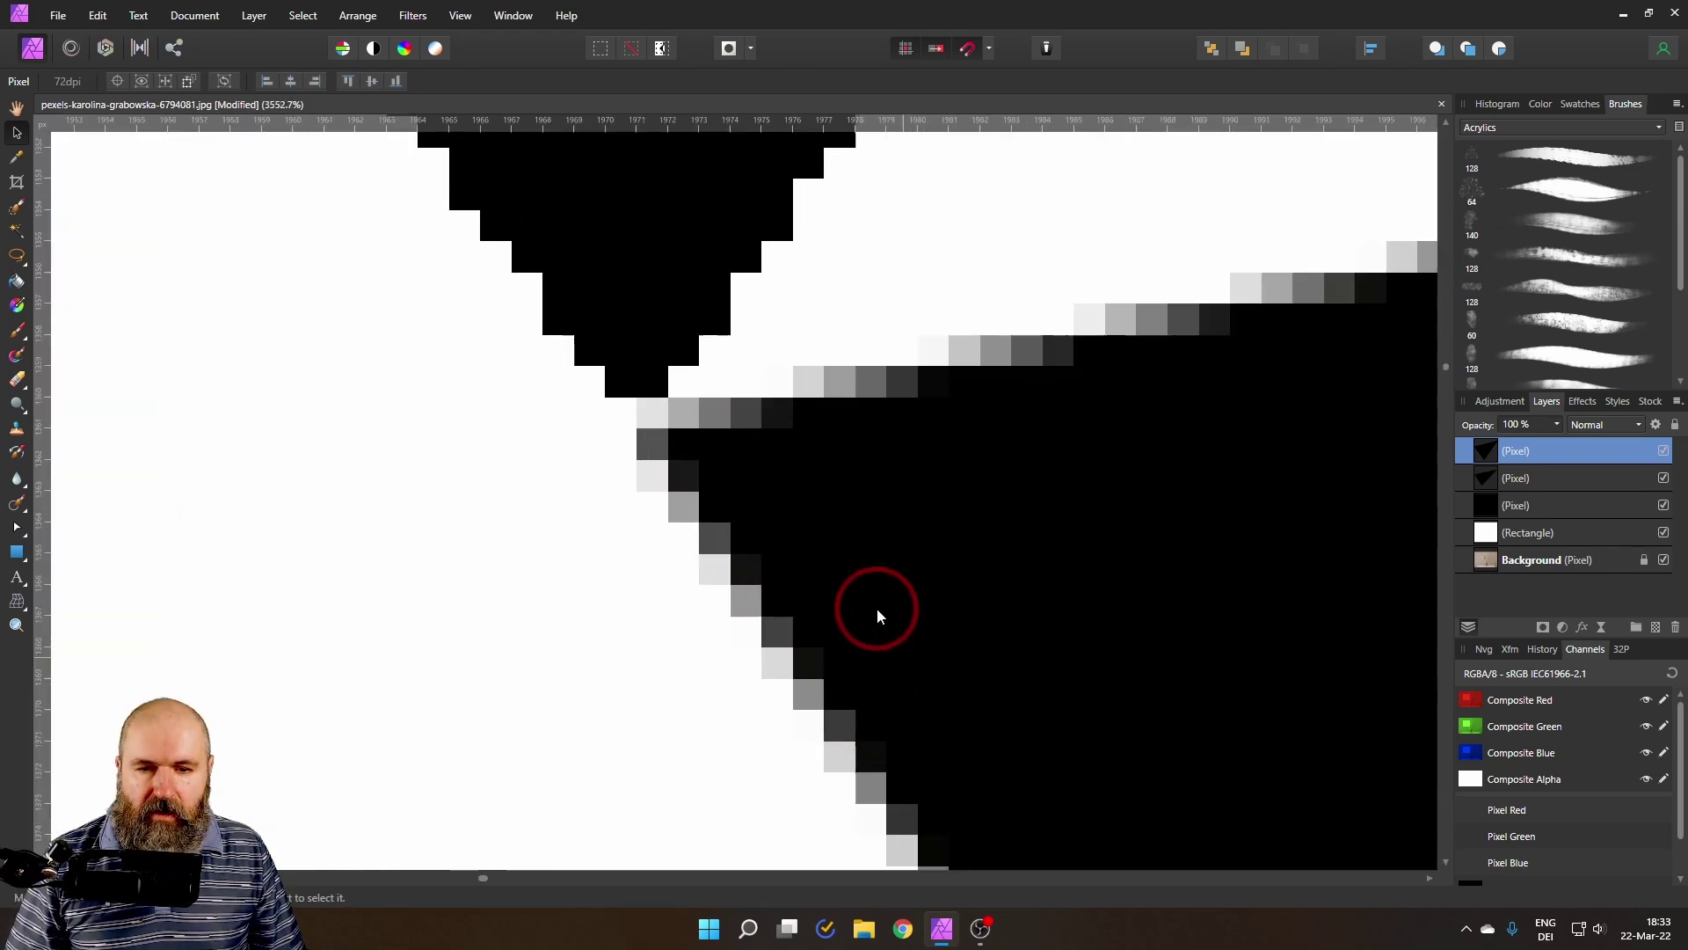
pyautogui.scroll(1, 755, 379)
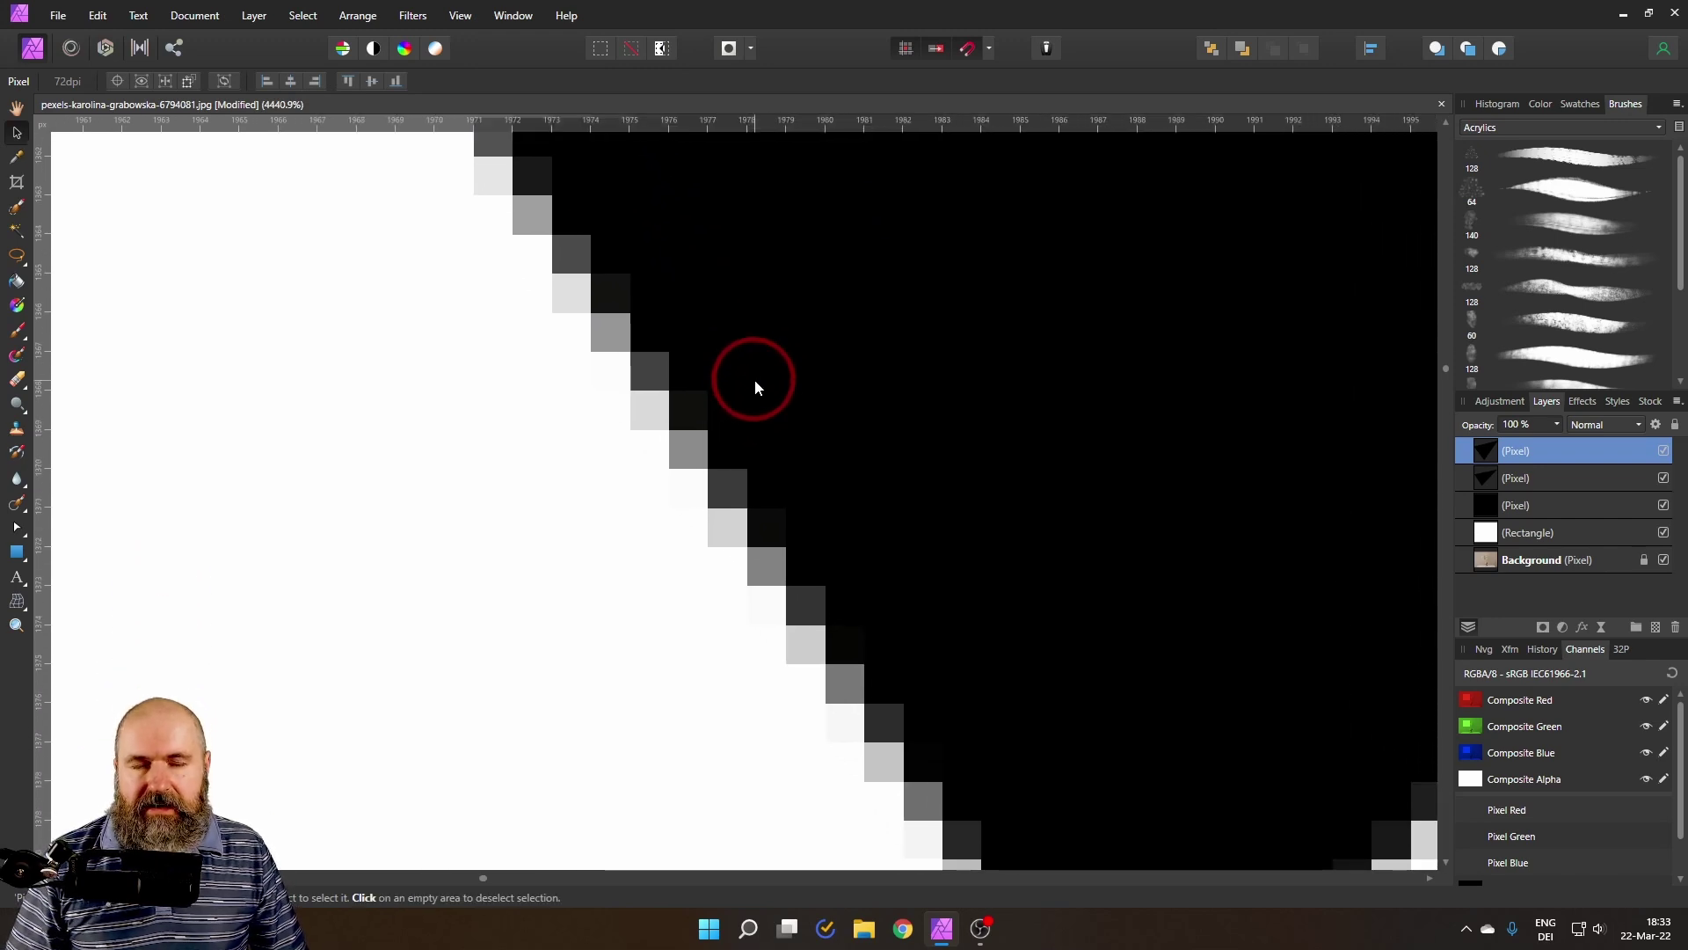
pyautogui.scroll(-5, 751, 473)
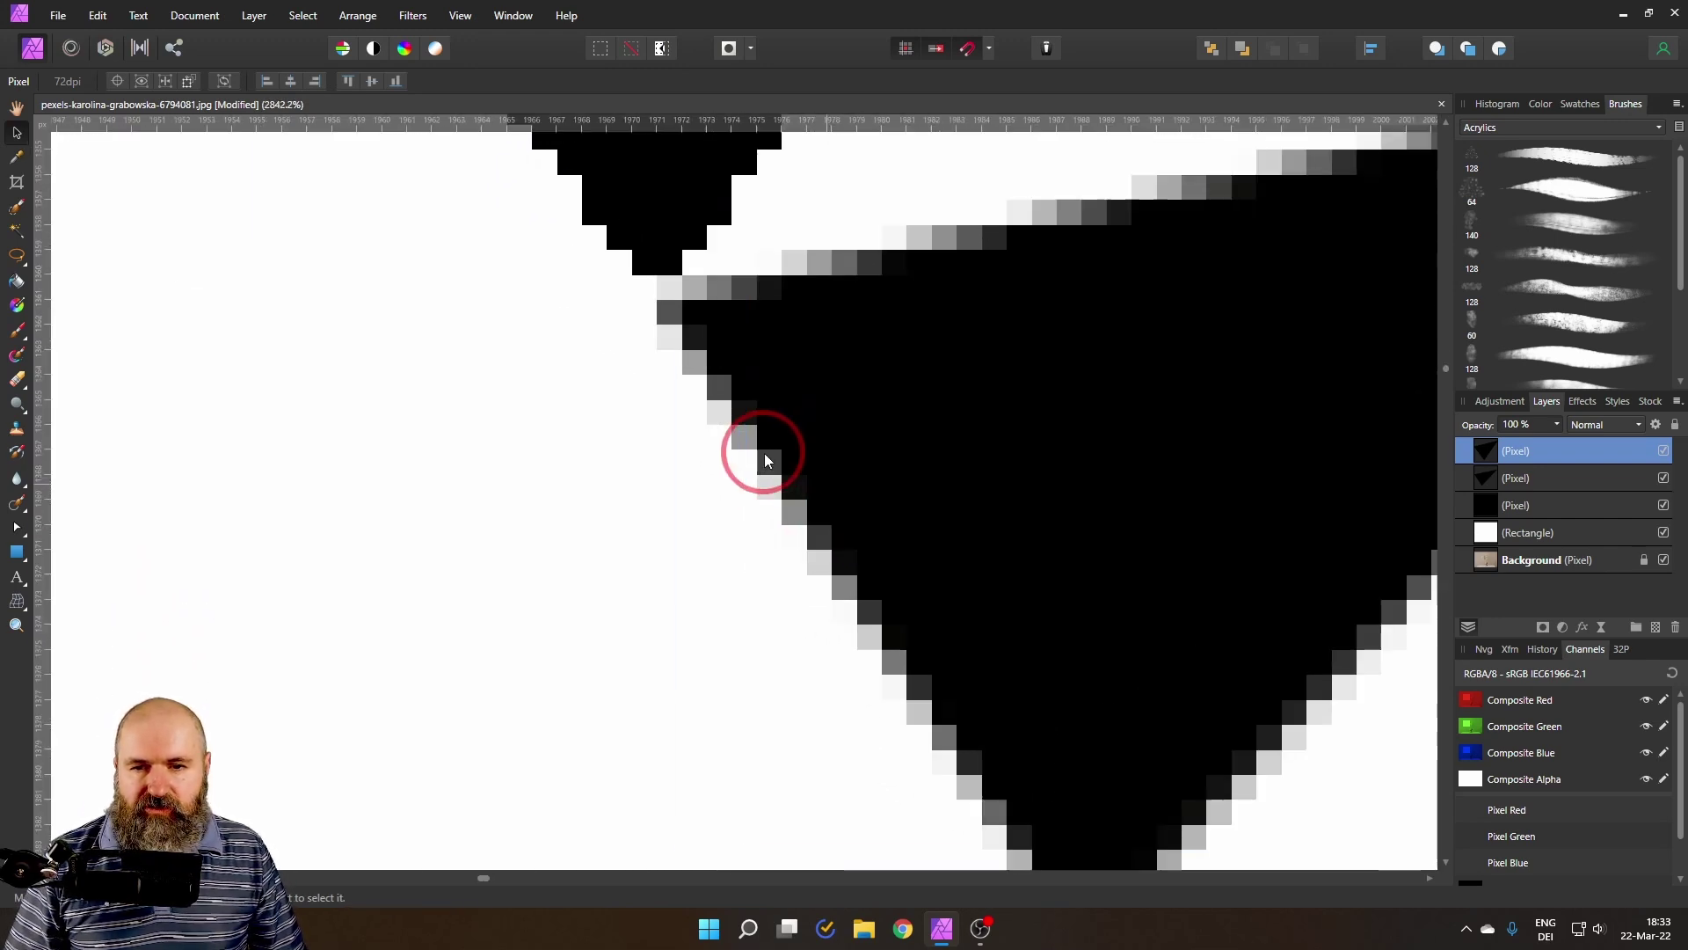
pyautogui.scroll(6, 763, 452)
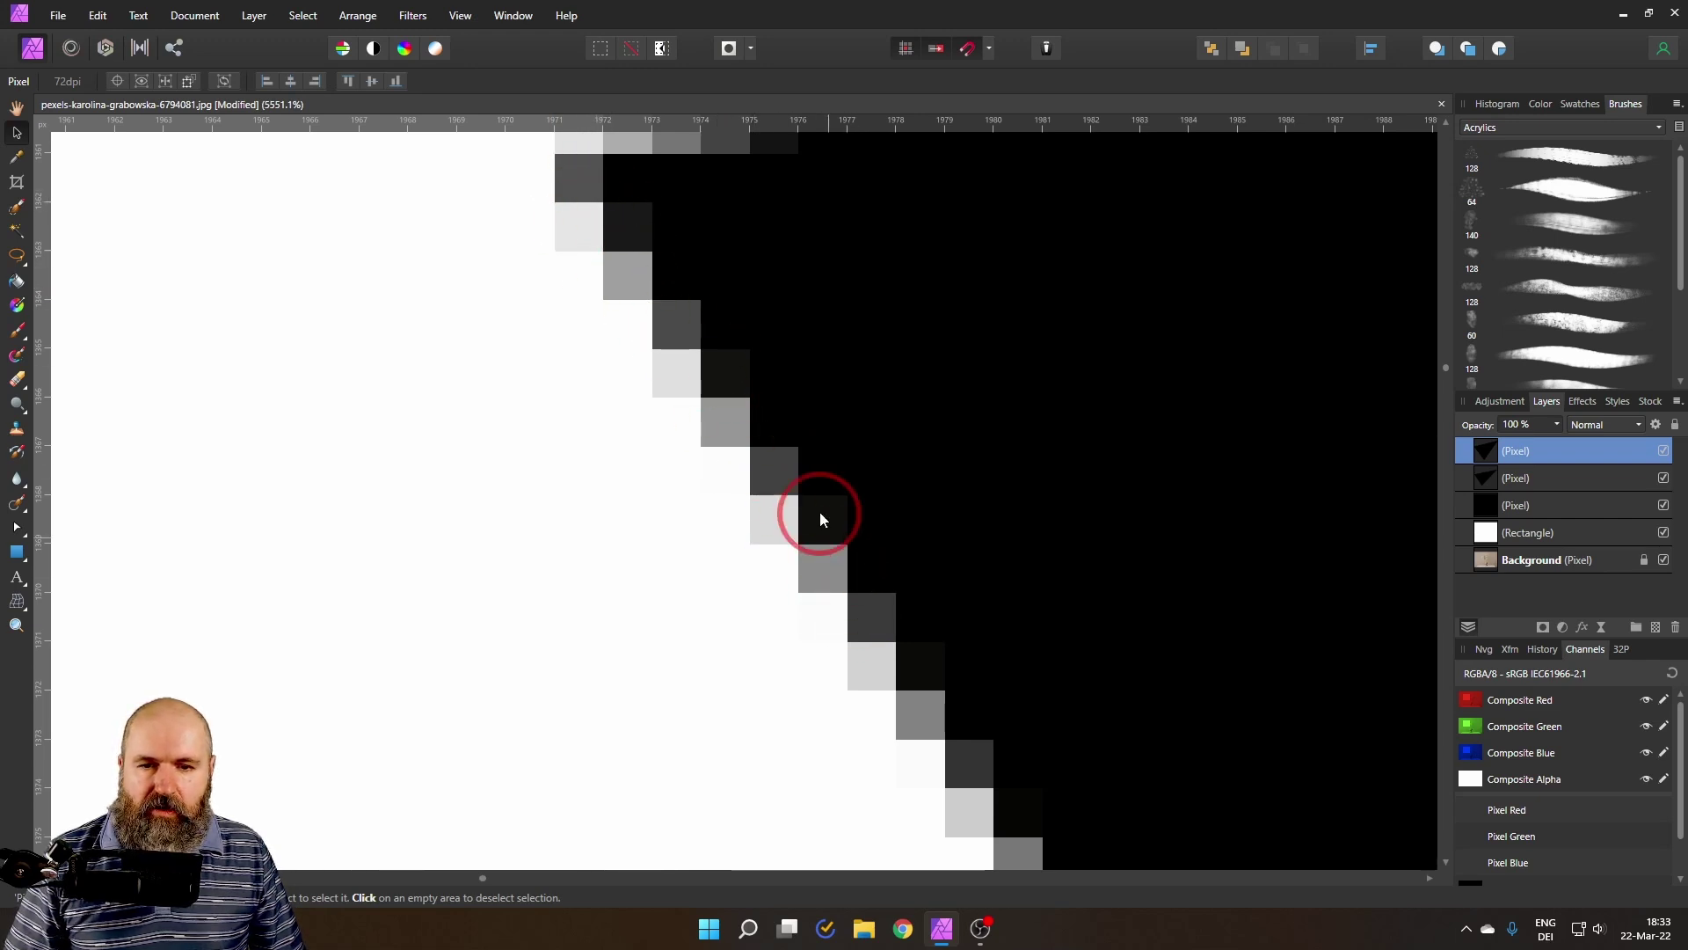
pyautogui.scroll(3, 819, 510)
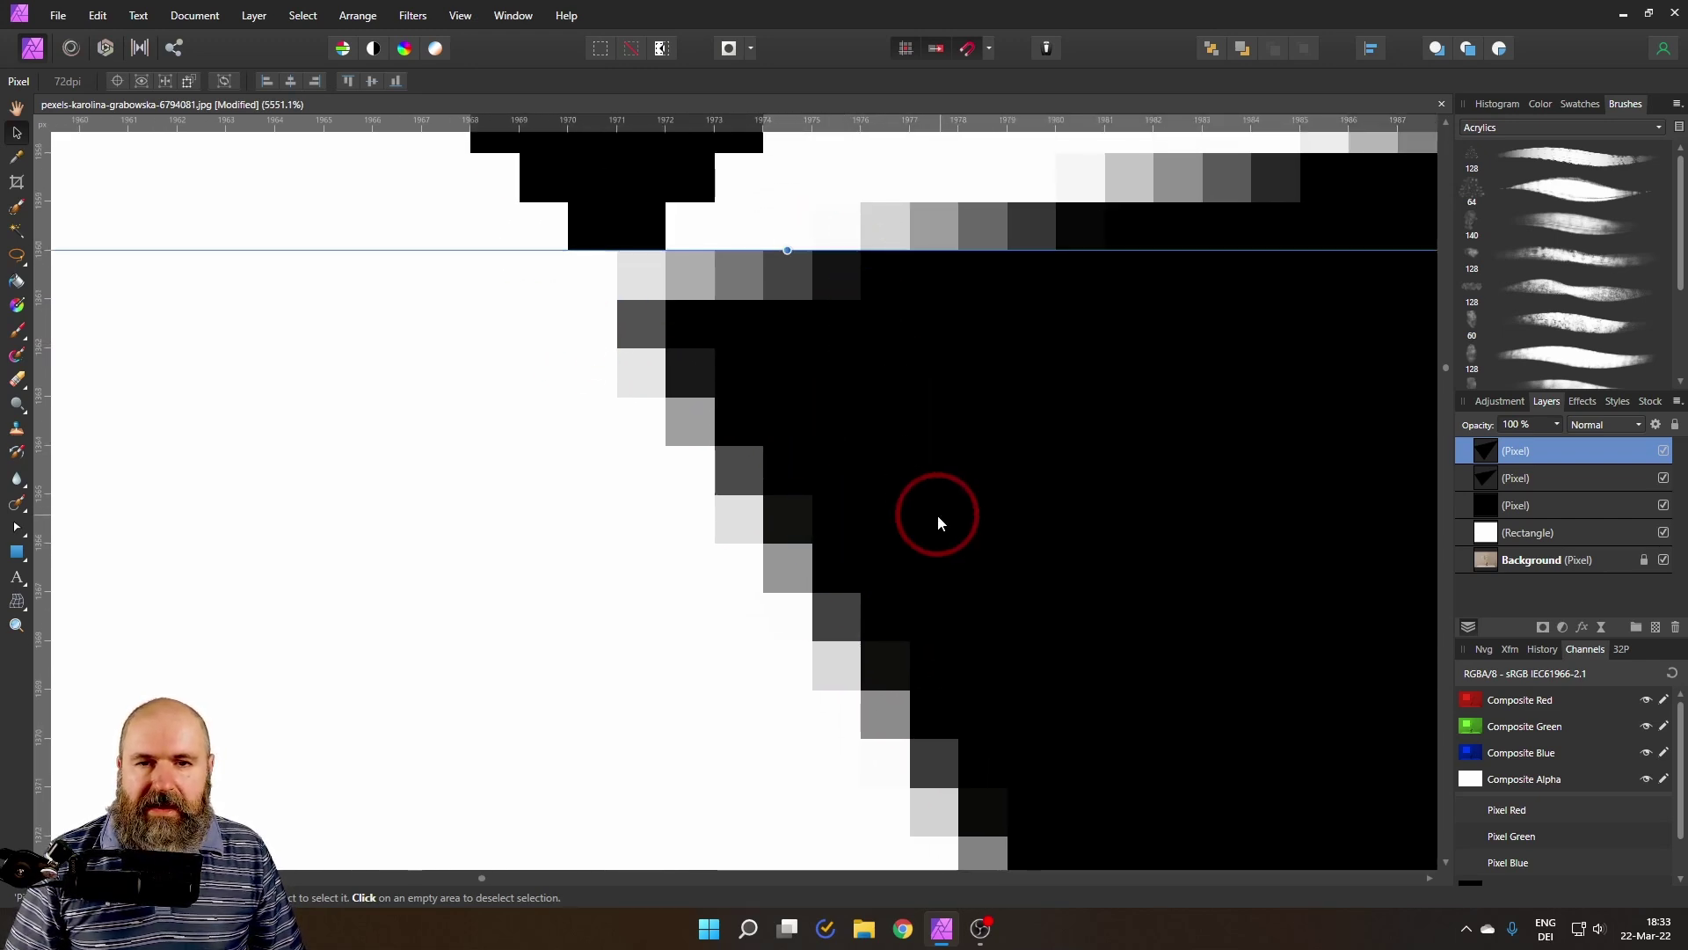
pyautogui.scroll(-3, 925, 508)
pyautogui.moveTo(1094, 531); pyautogui.dragTo(912, 515)
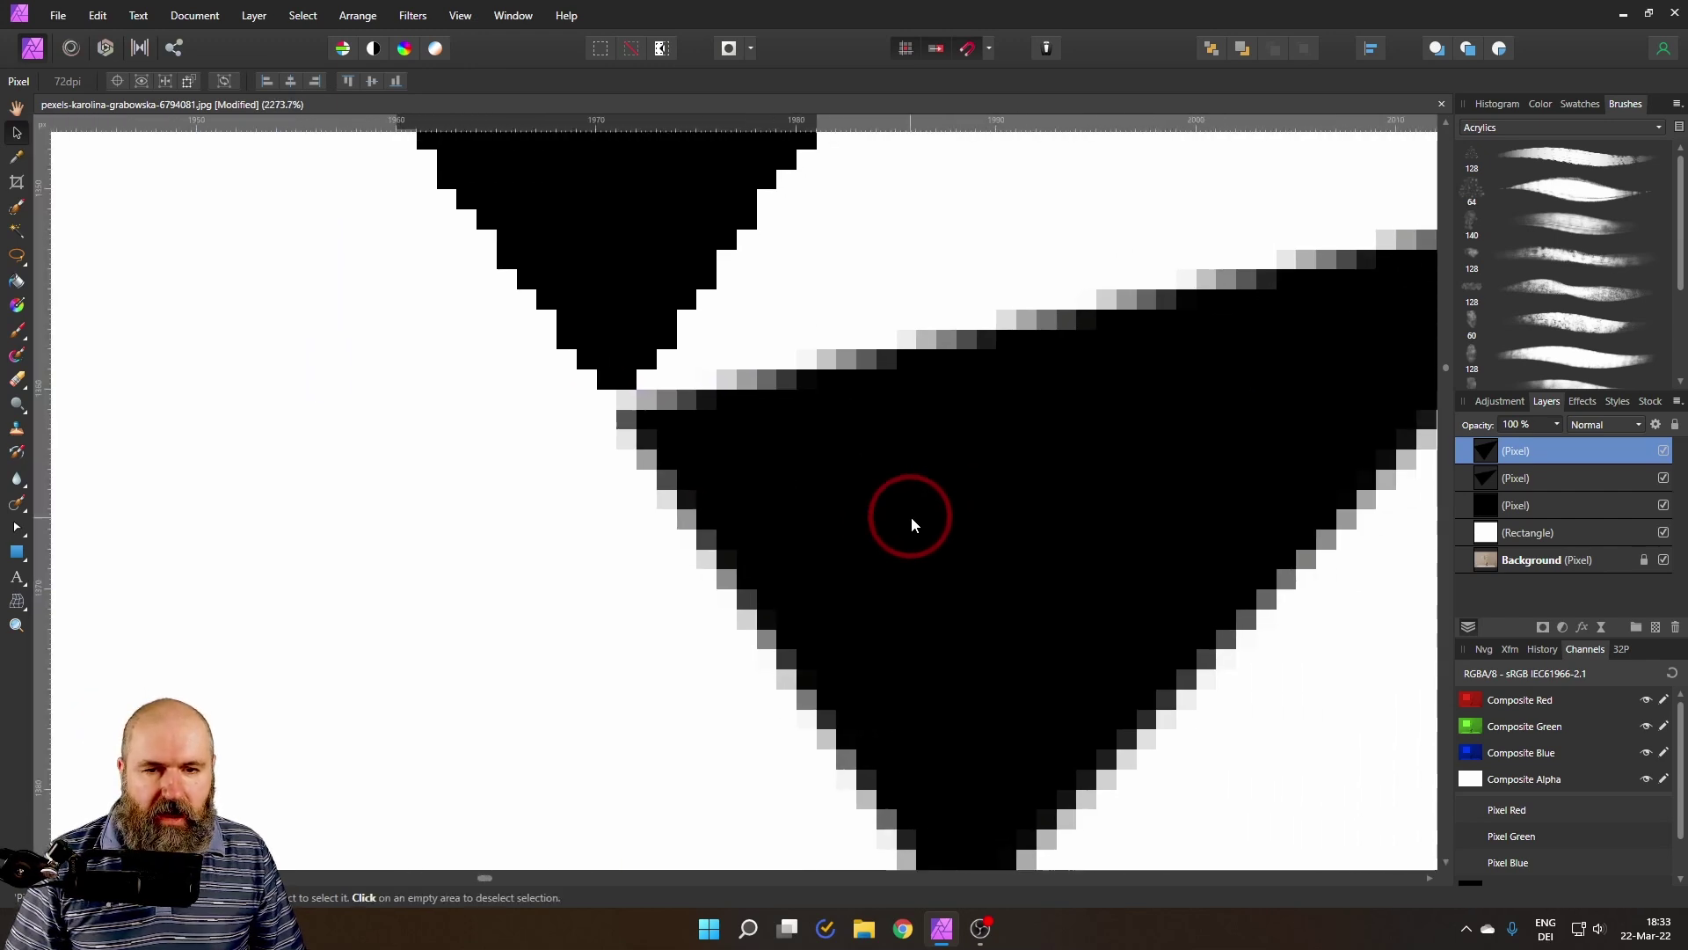
pyautogui.scroll(-4, 911, 510)
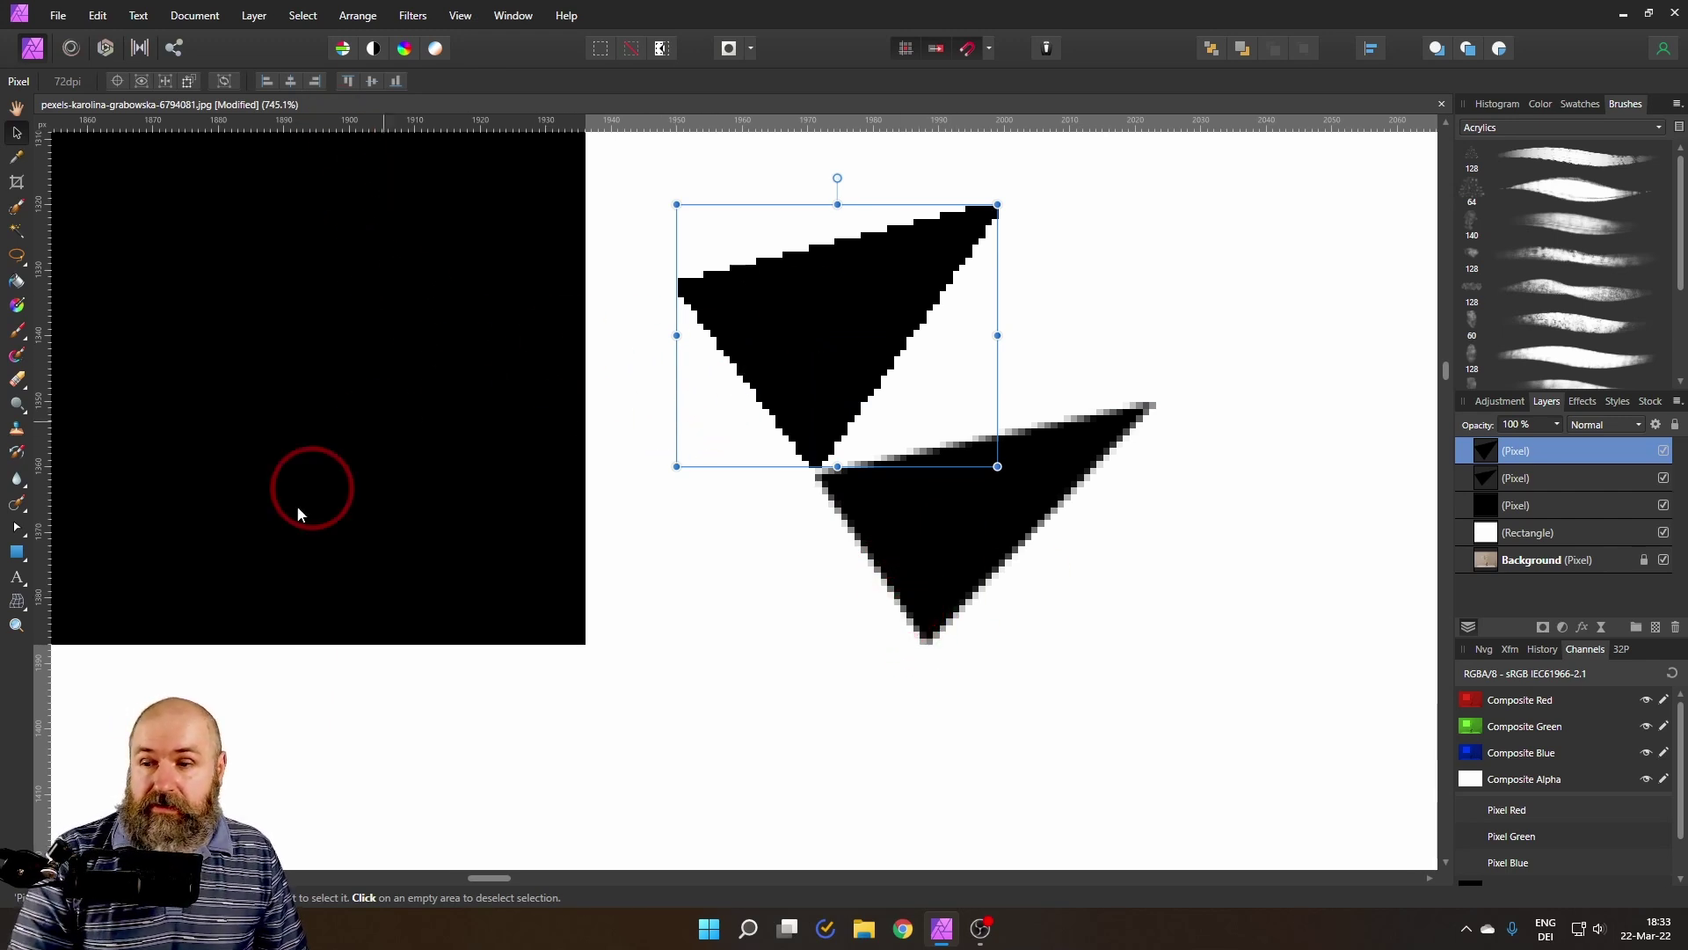
# Set the view to 100% zoom using the Zoom tool's preset list
pyautogui.click(17, 625)
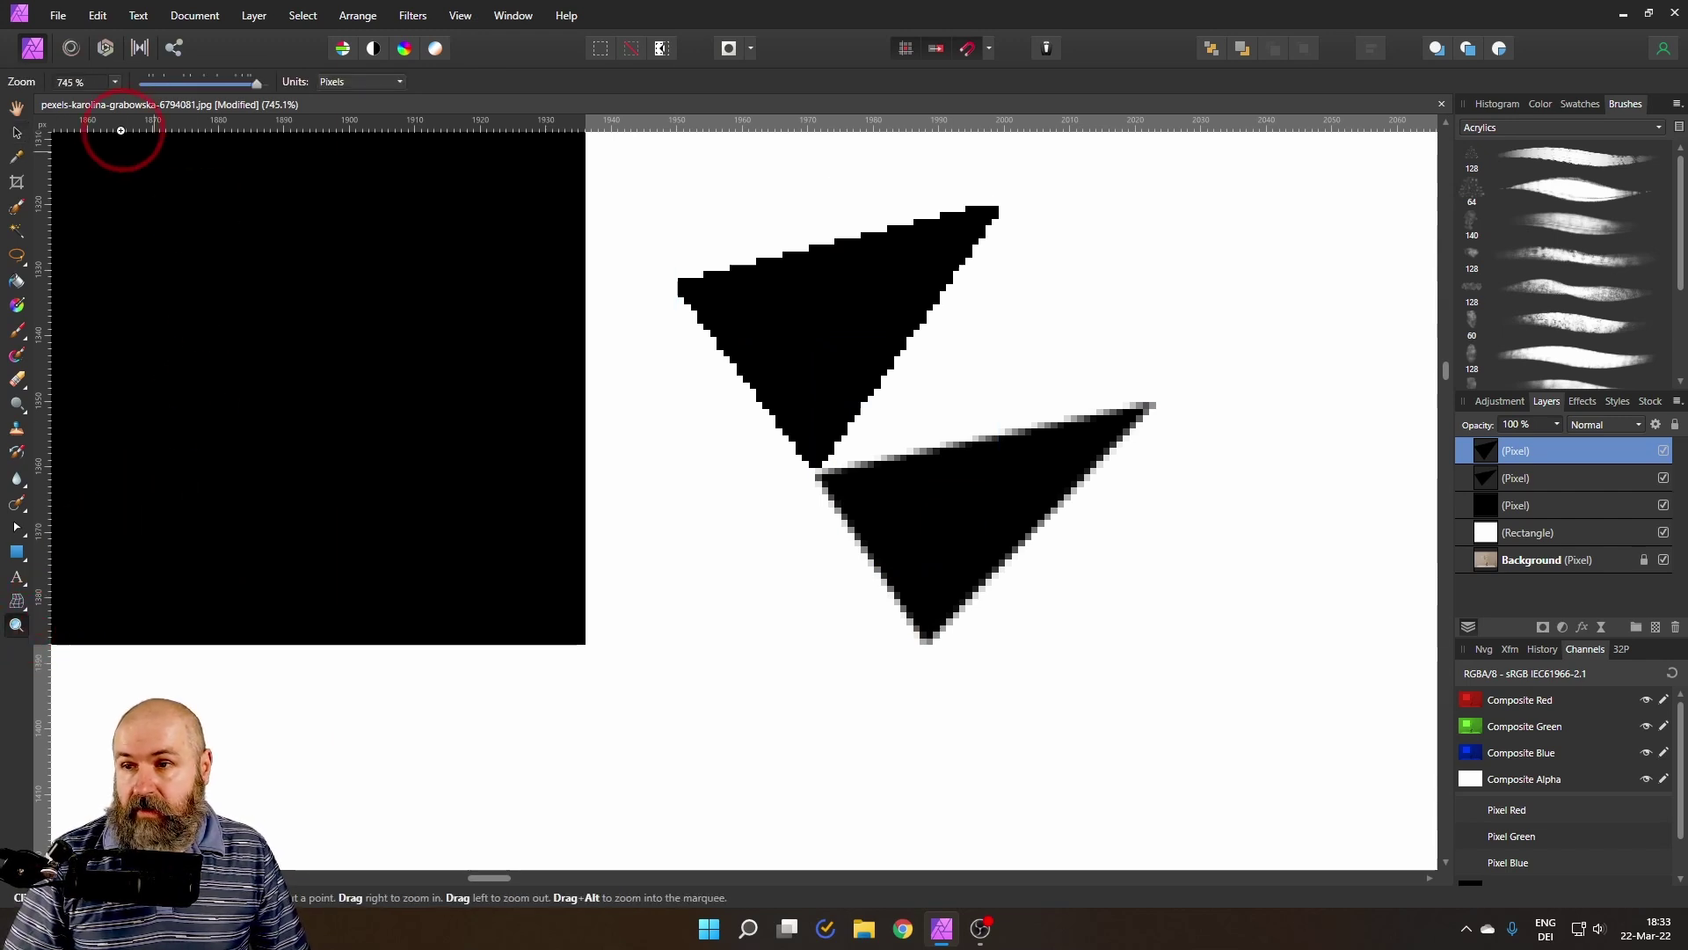
pyautogui.click(115, 83)
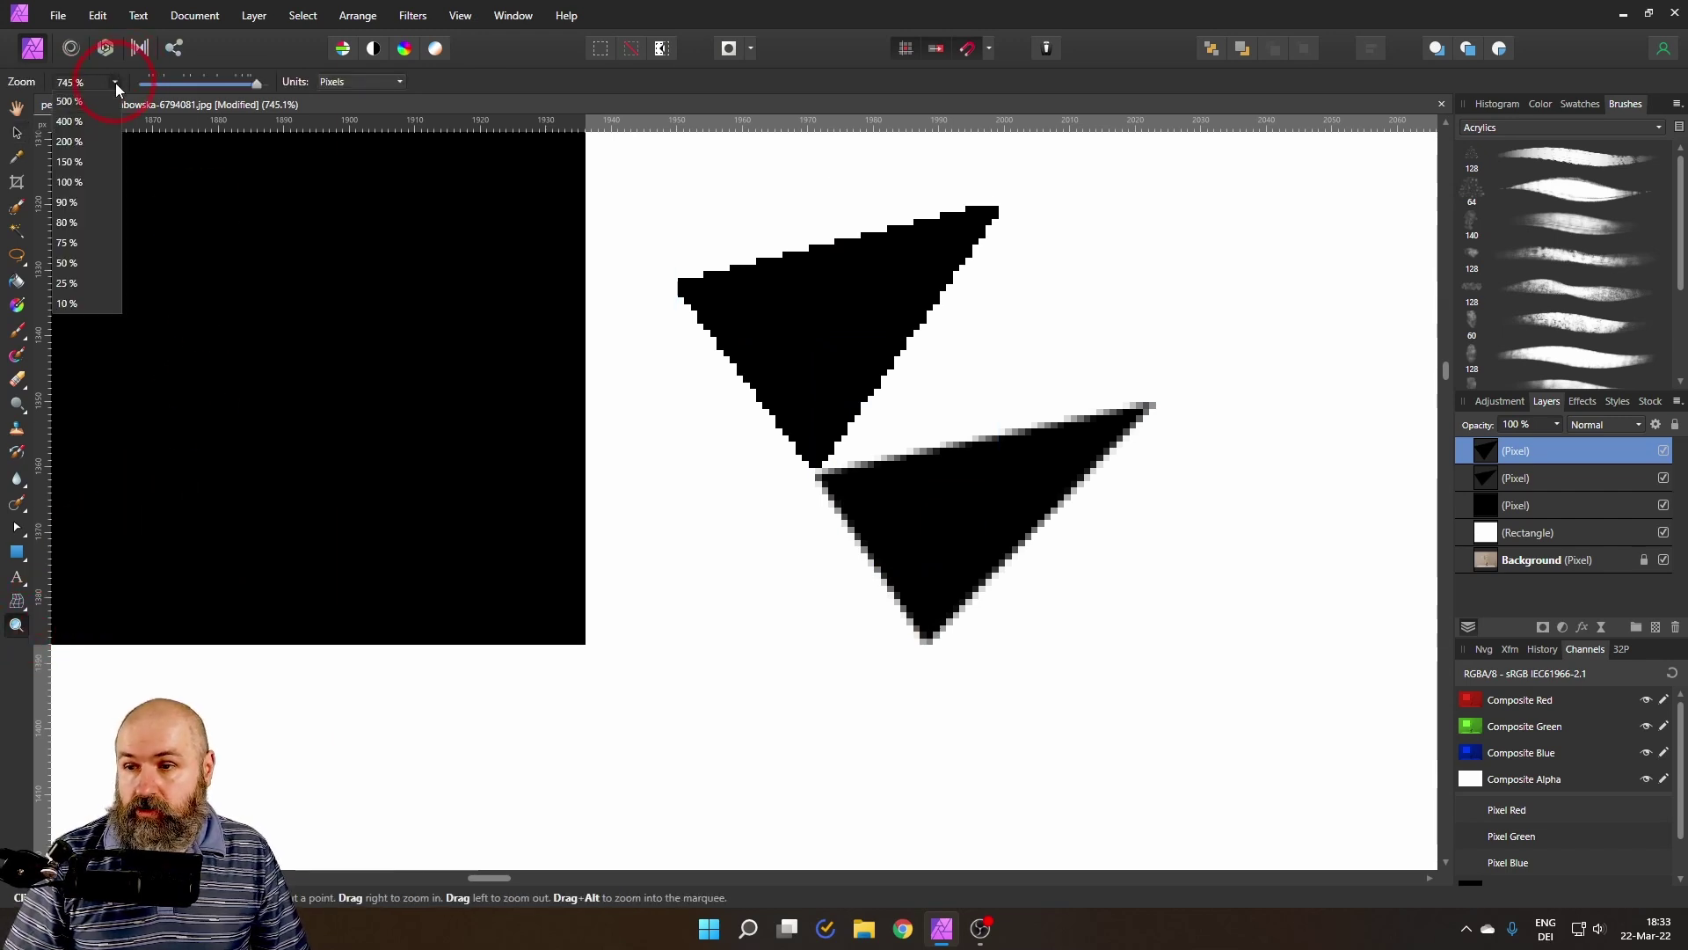
pyautogui.click(83, 181)
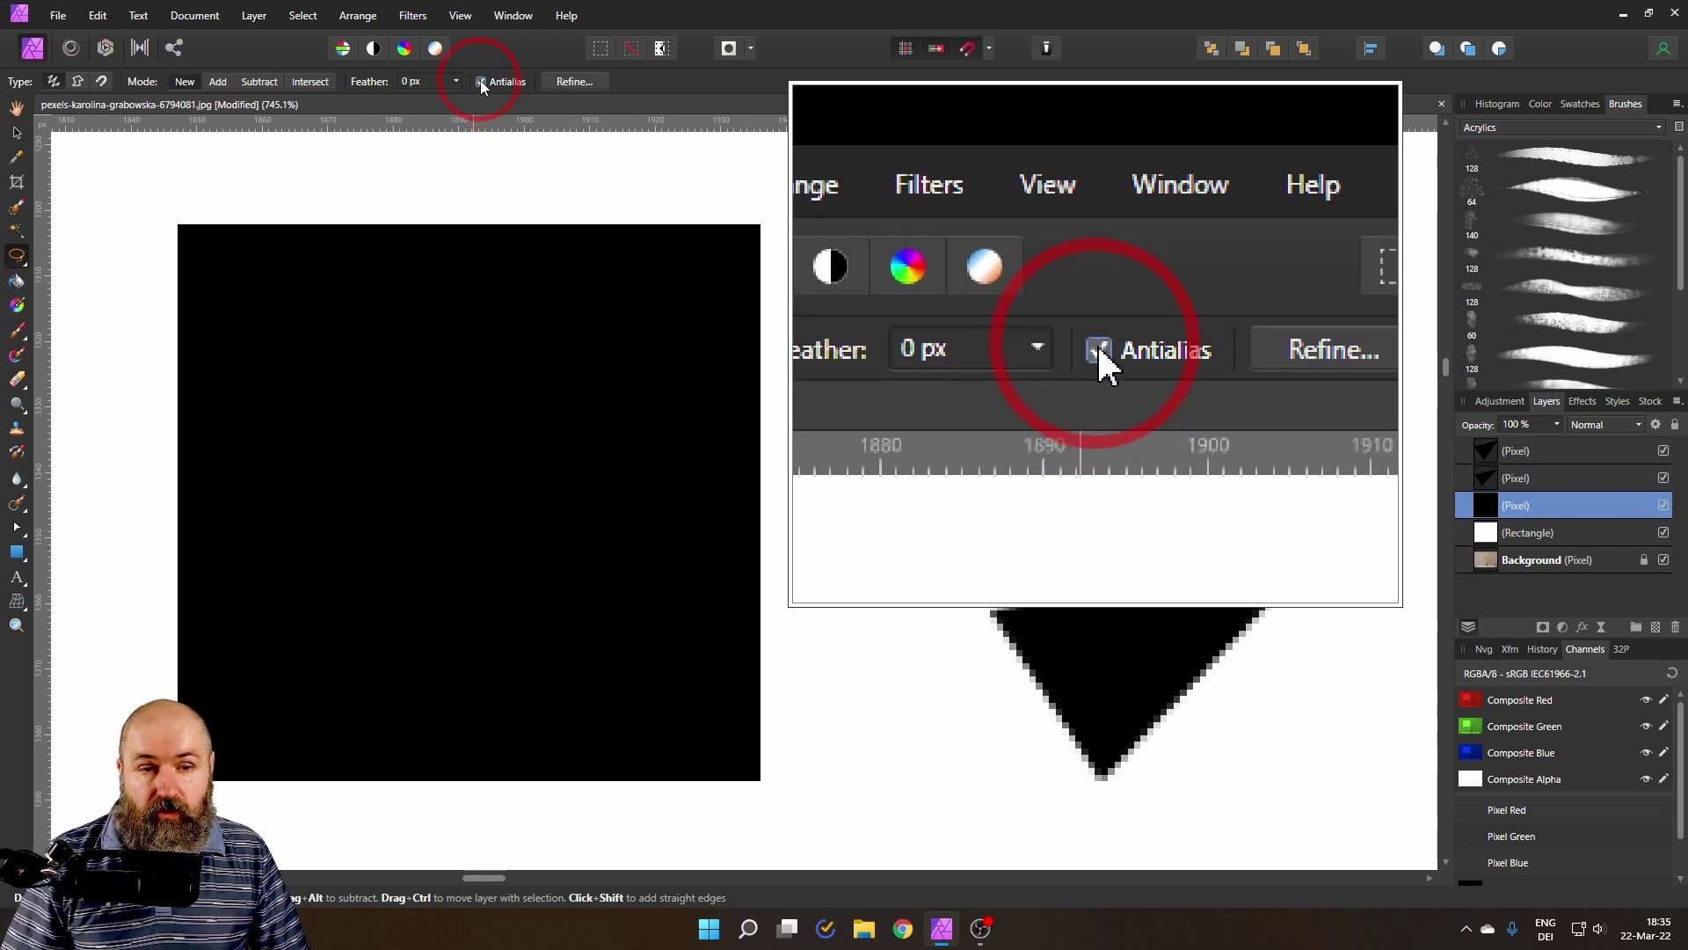
# Turn Antialias off and lasso a three-corner triangle on the black square
pyautogui.click(481, 81)
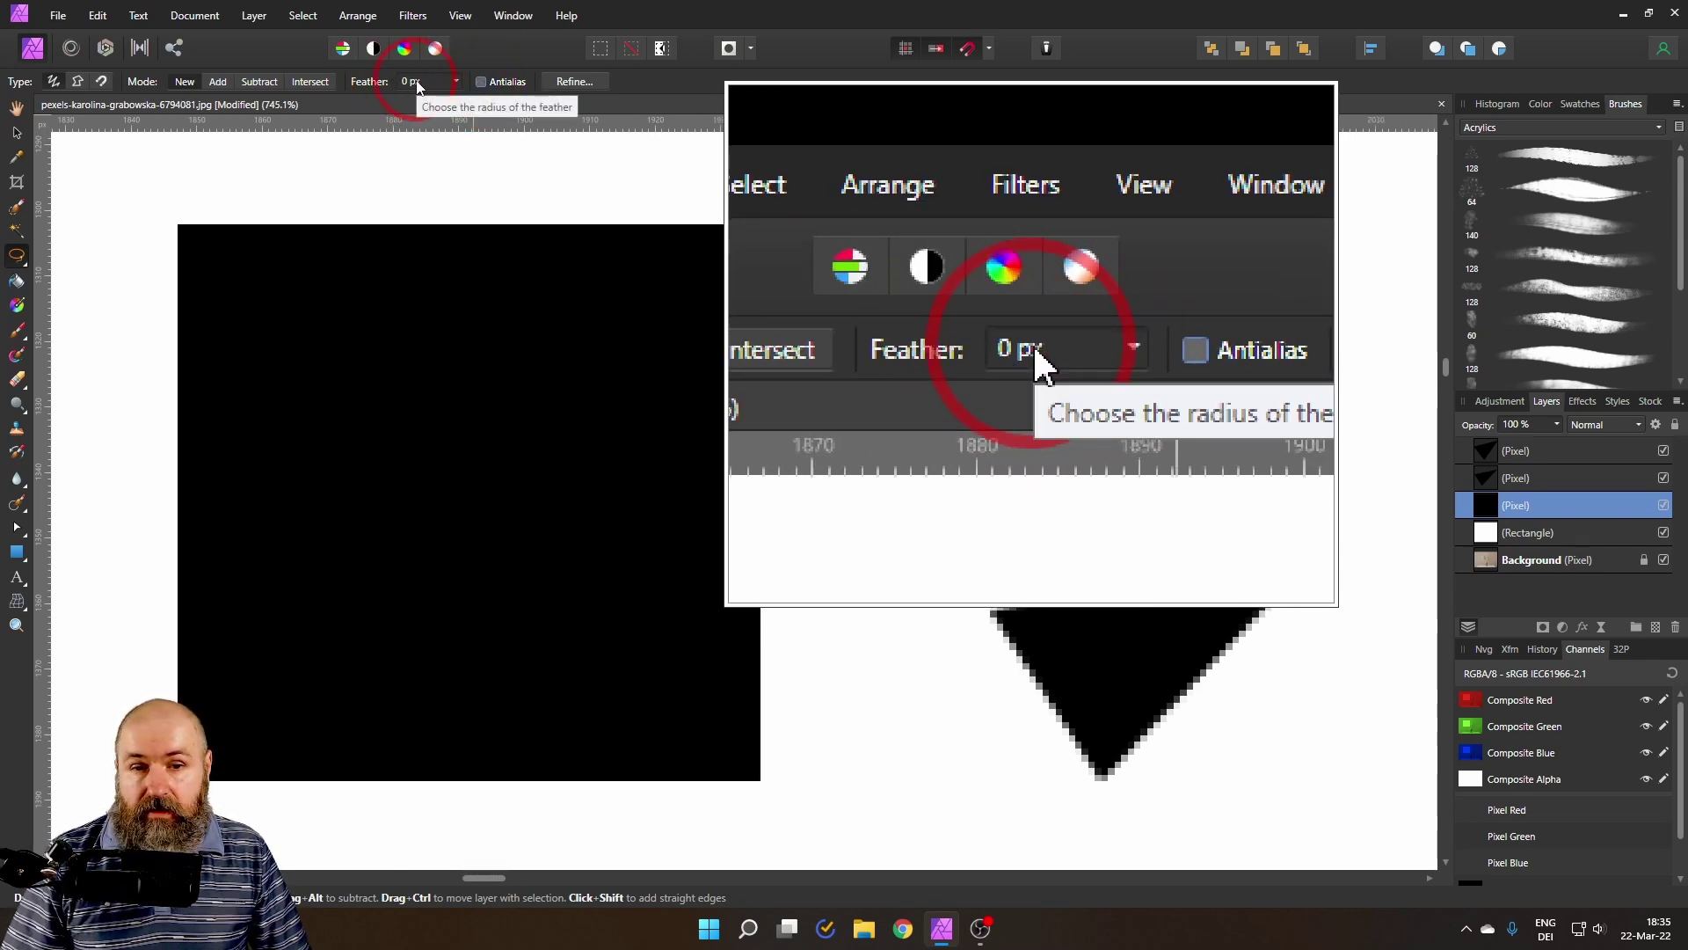
pyautogui.scroll(1, 417, 86)
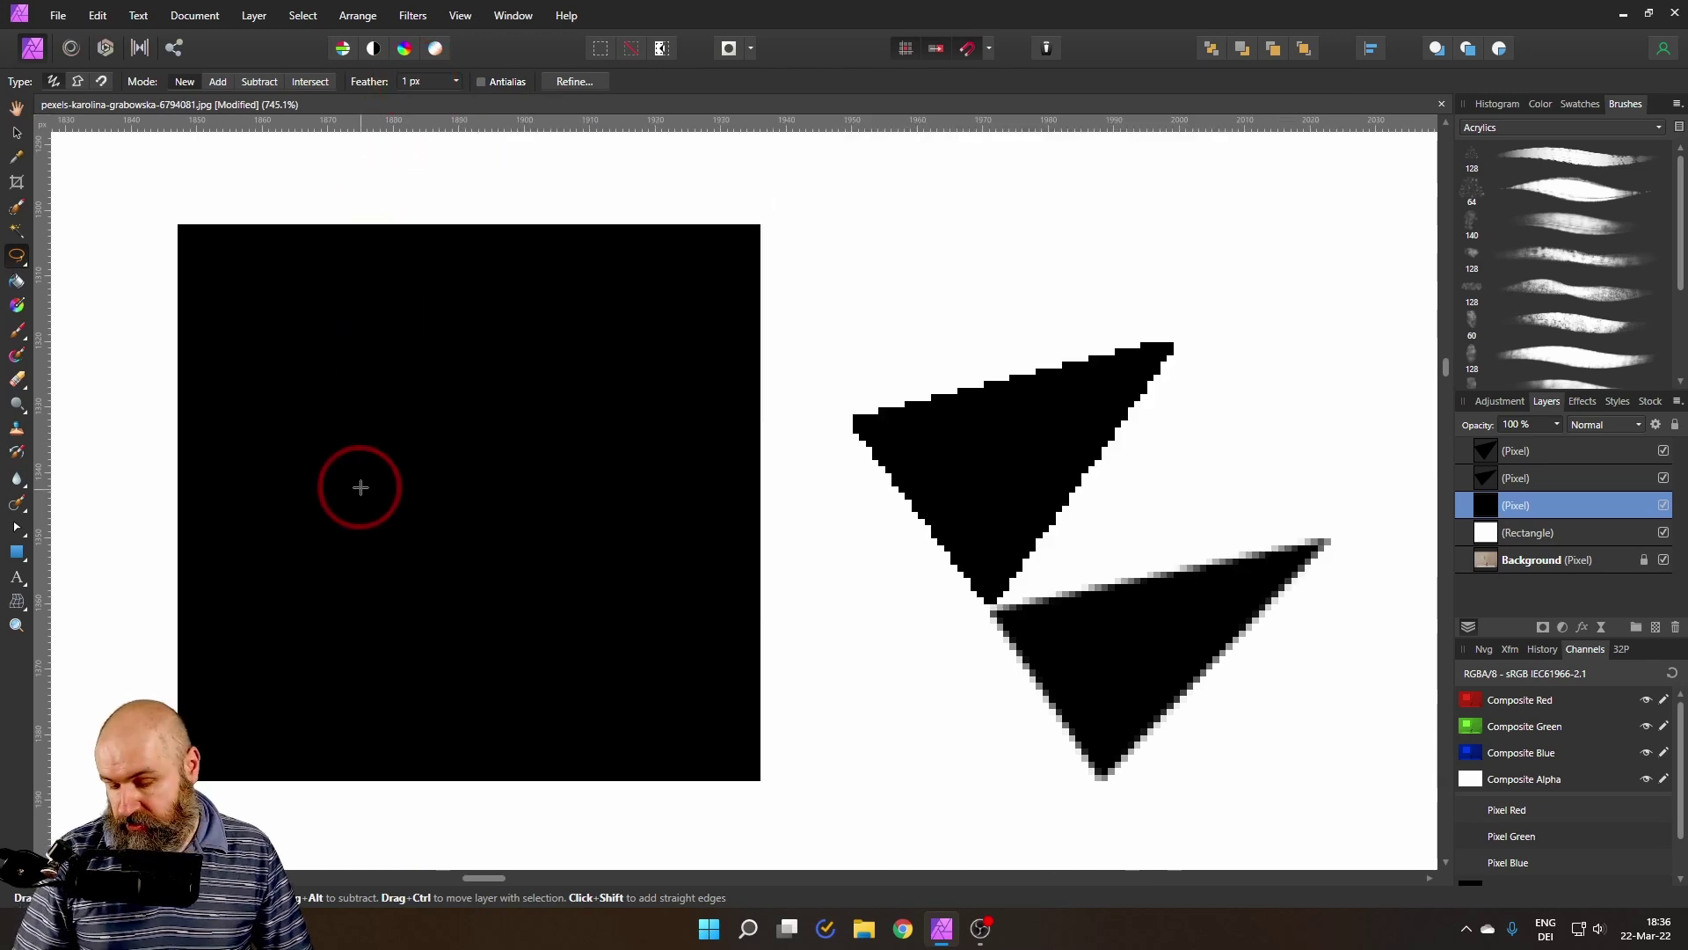
pyautogui.click(458, 615)
pyautogui.click(321, 472)
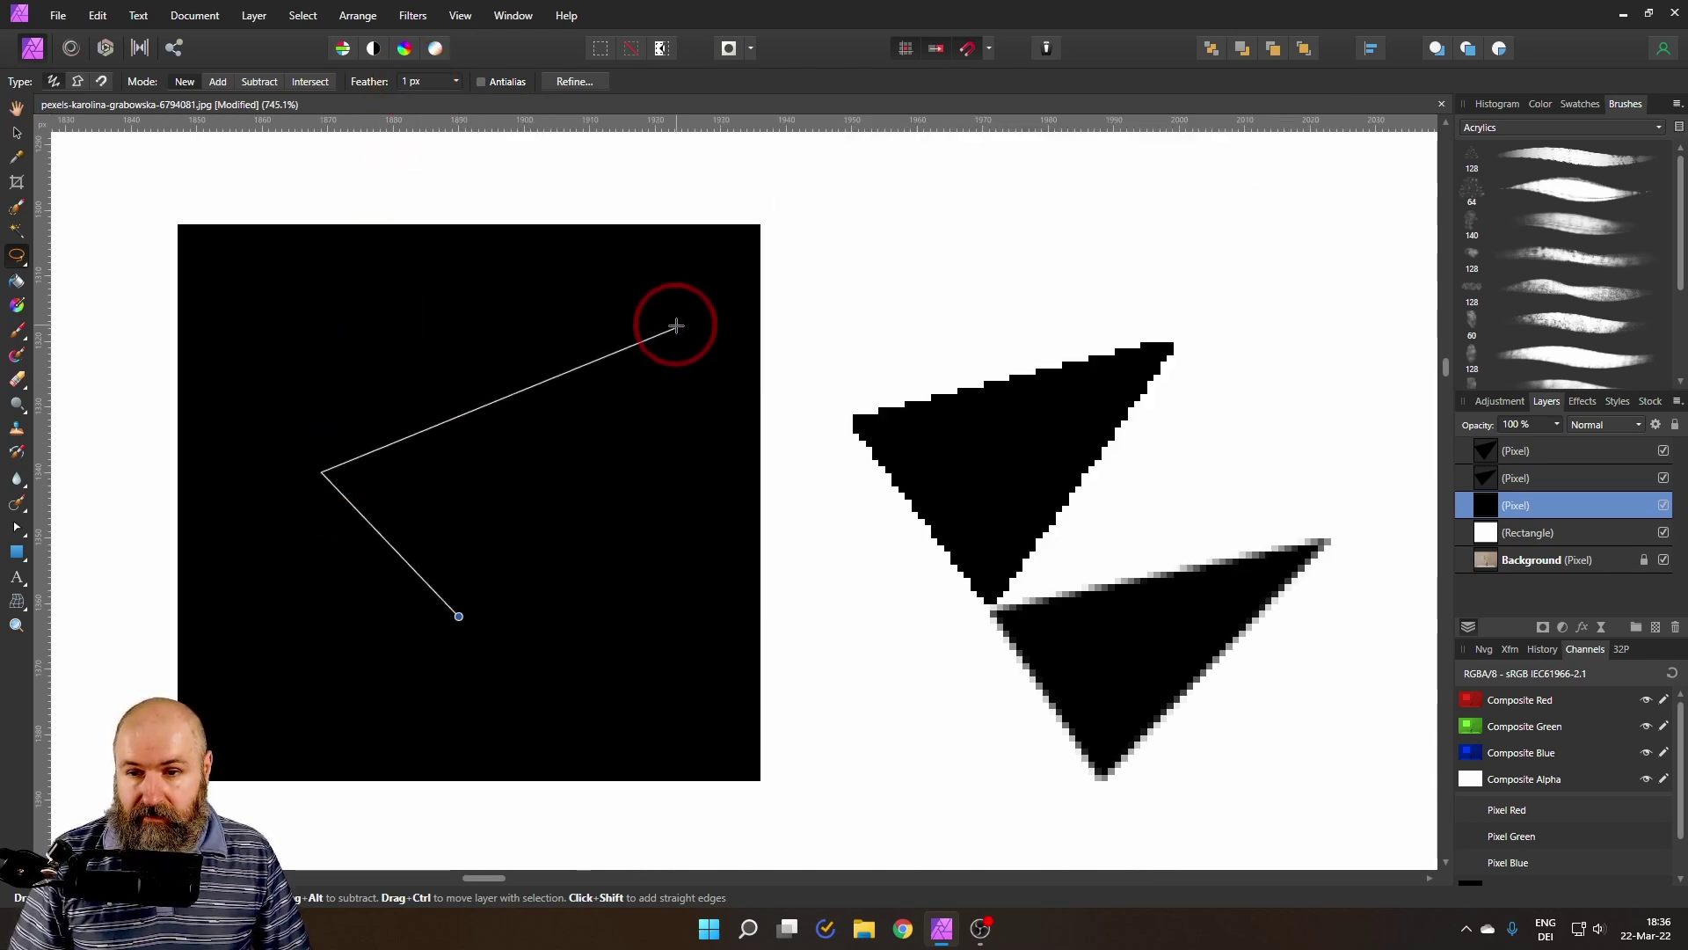
pyautogui.click(675, 327)
pyautogui.click(458, 614)
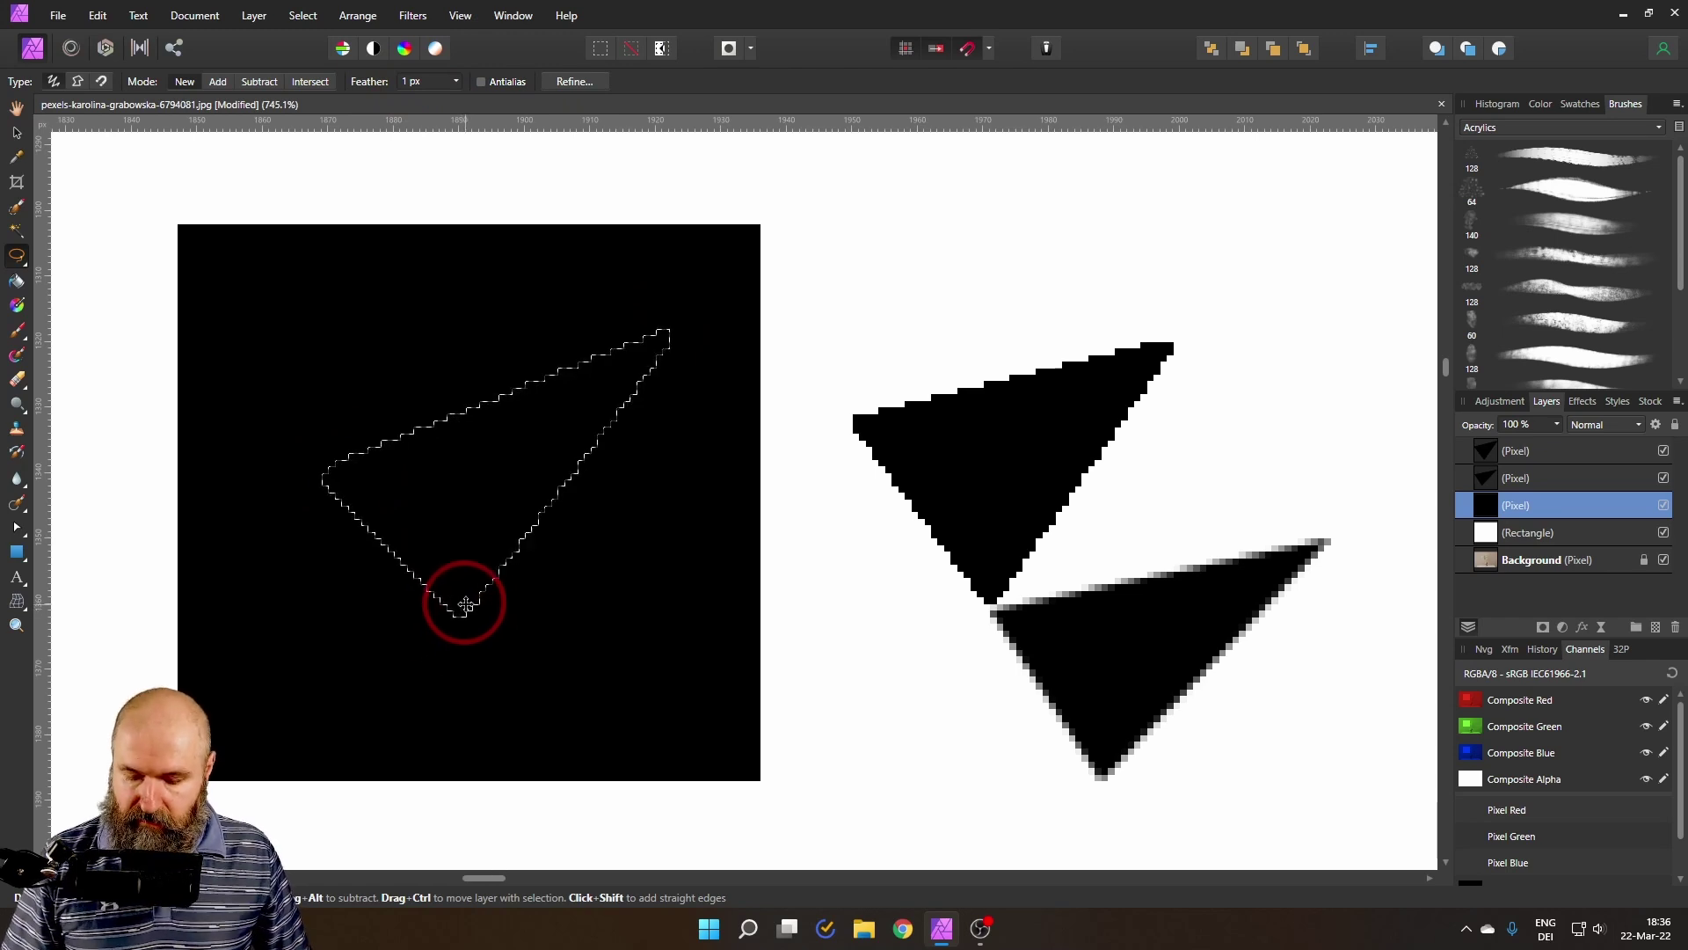
# Copy the feathered triangle to its own layer, move it beside the others, and inspect its edge
pyautogui.hotkey('ctrl', 'j')
pyautogui.hotkey('ctrl', 'd')
pyautogui.click(16, 132)
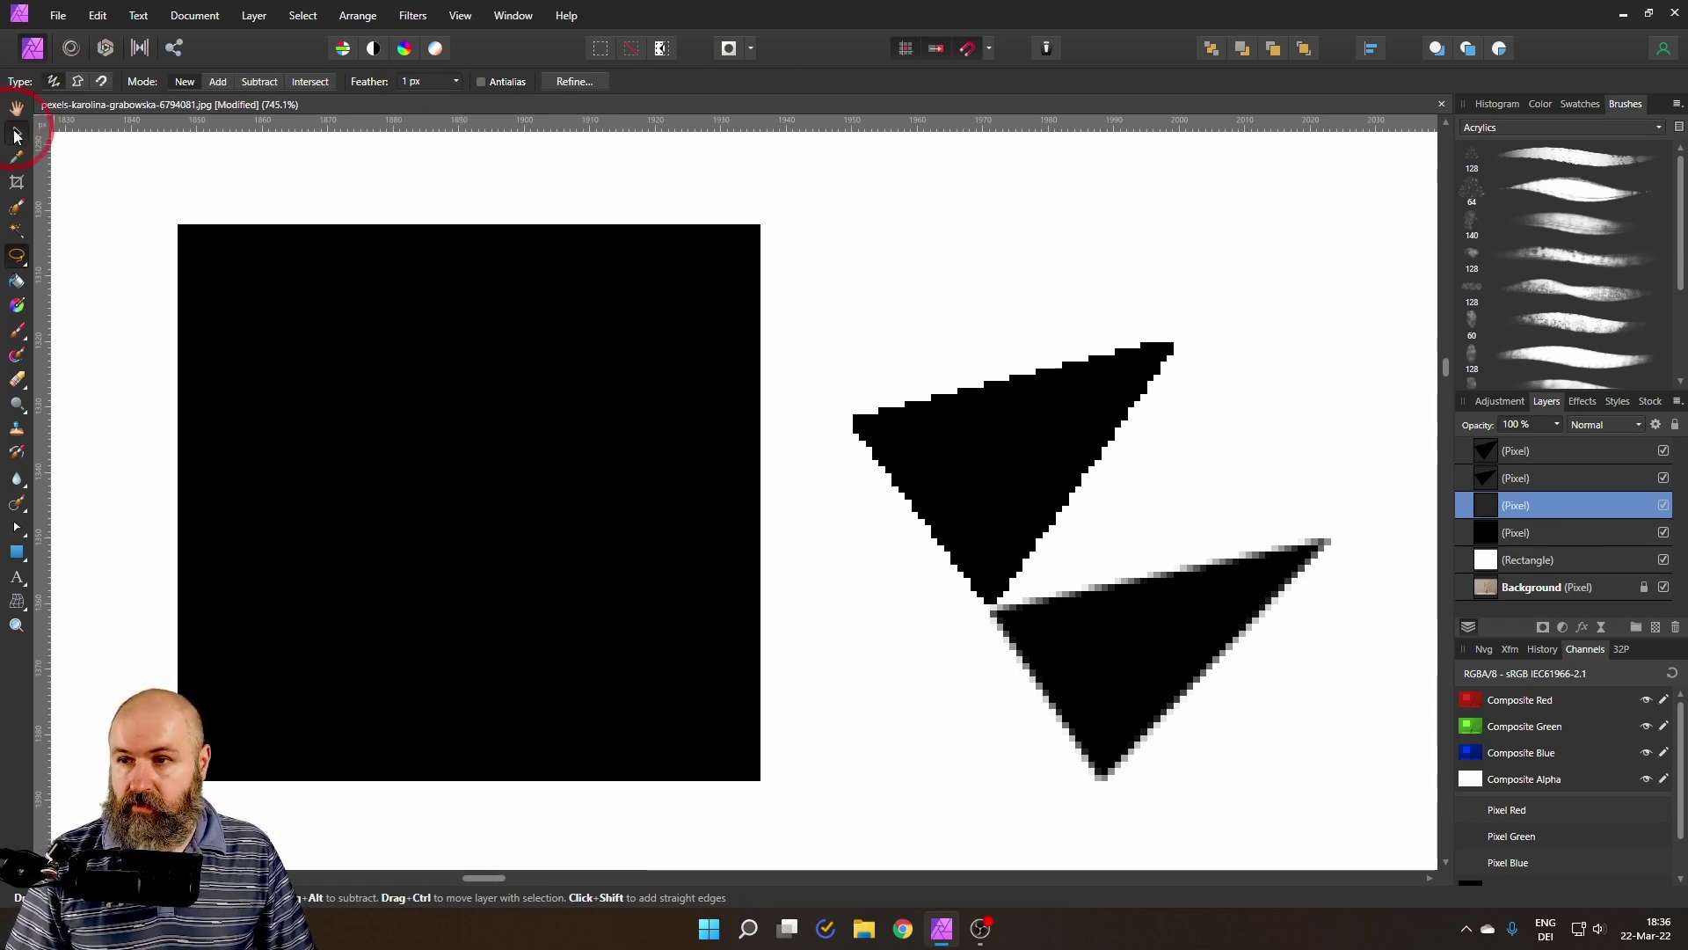
pyautogui.moveTo(464, 501); pyautogui.dragTo(936, 623)
pyautogui.scroll(3, 715, 502)
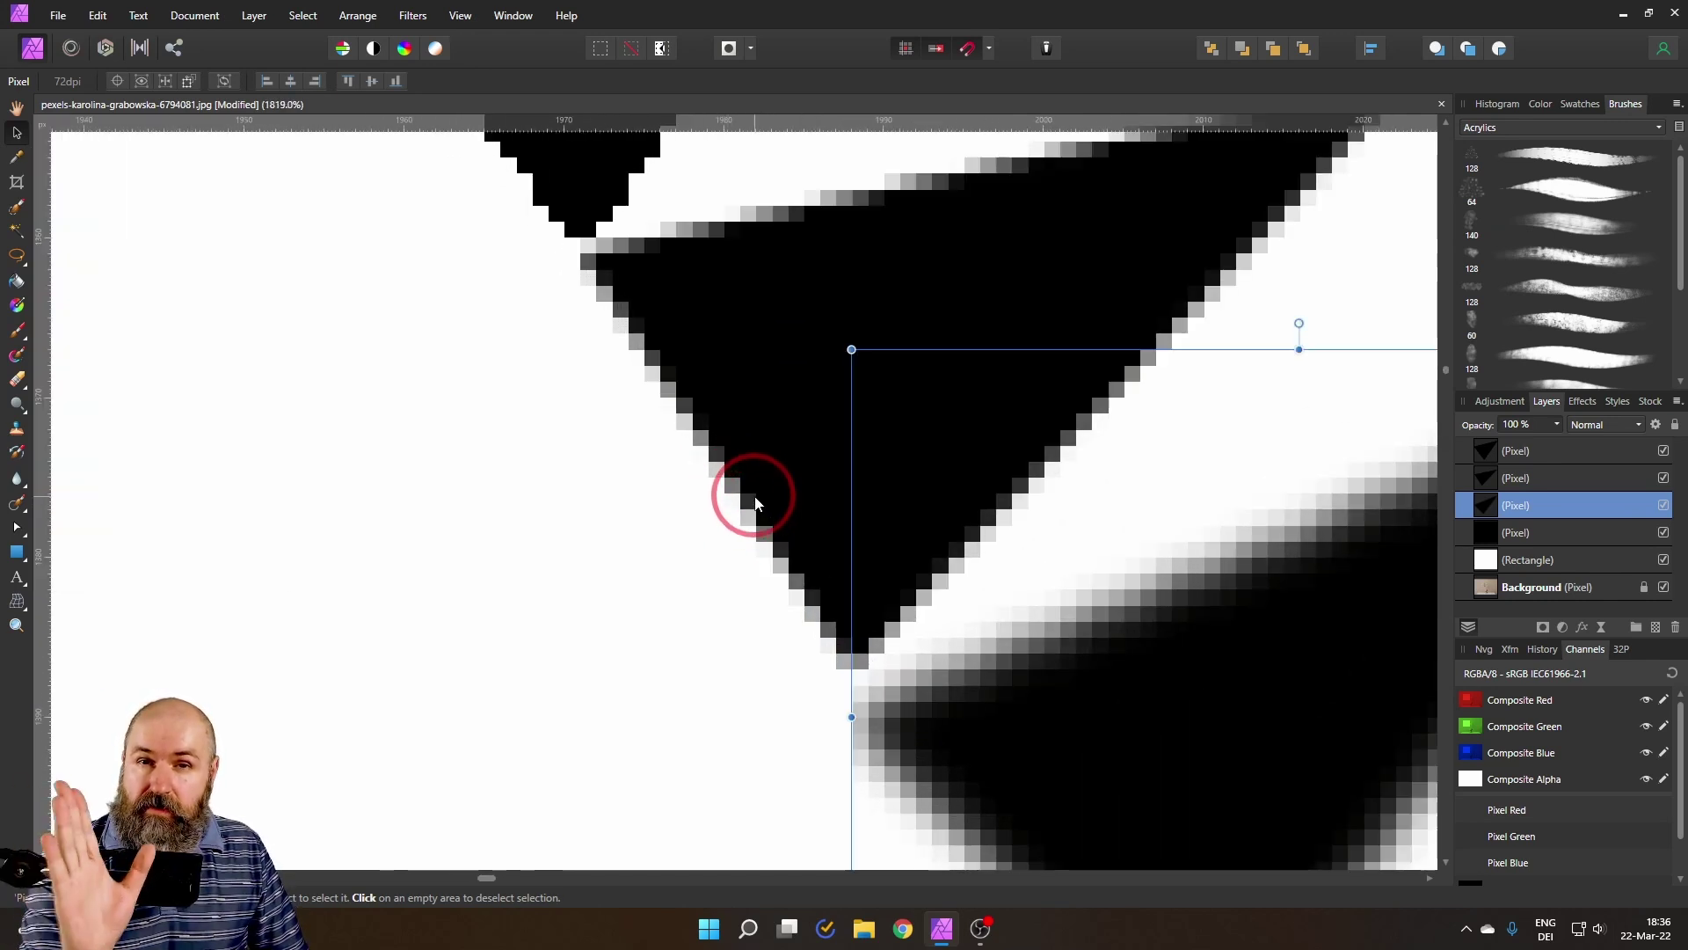
pyautogui.moveTo(840, 572); pyautogui.dragTo(613, 199)
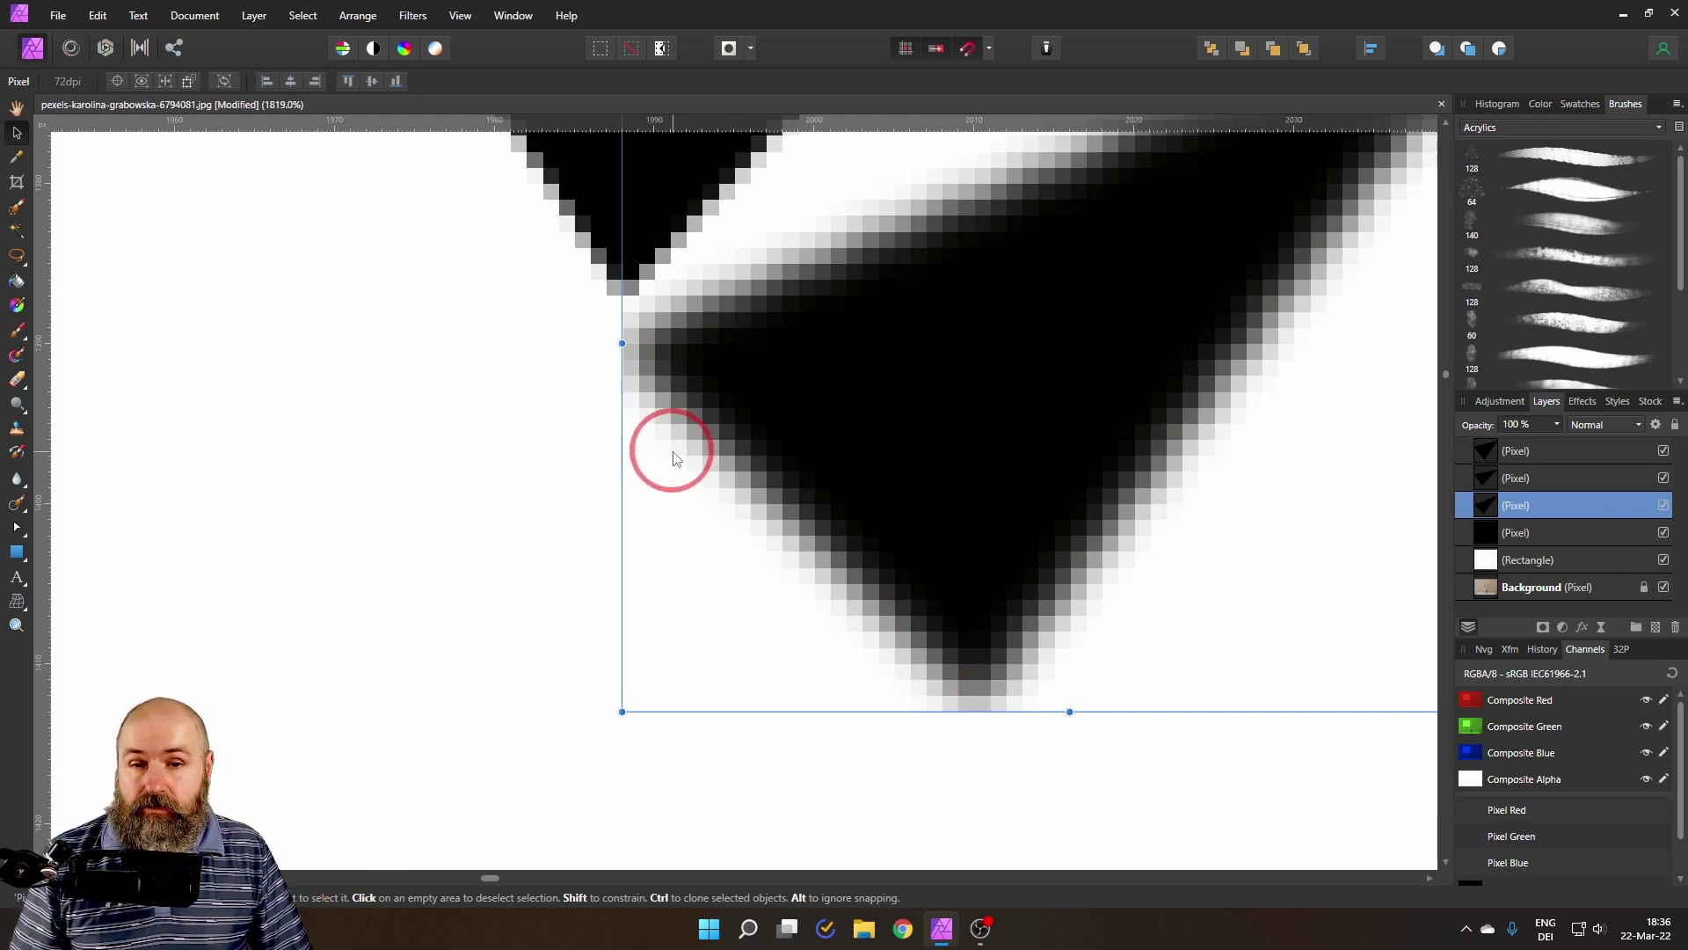
pyautogui.scroll(-5, 659, 458)
pyautogui.scroll(3, 655, 456)
pyautogui.hscroll(-4, 655, 455)
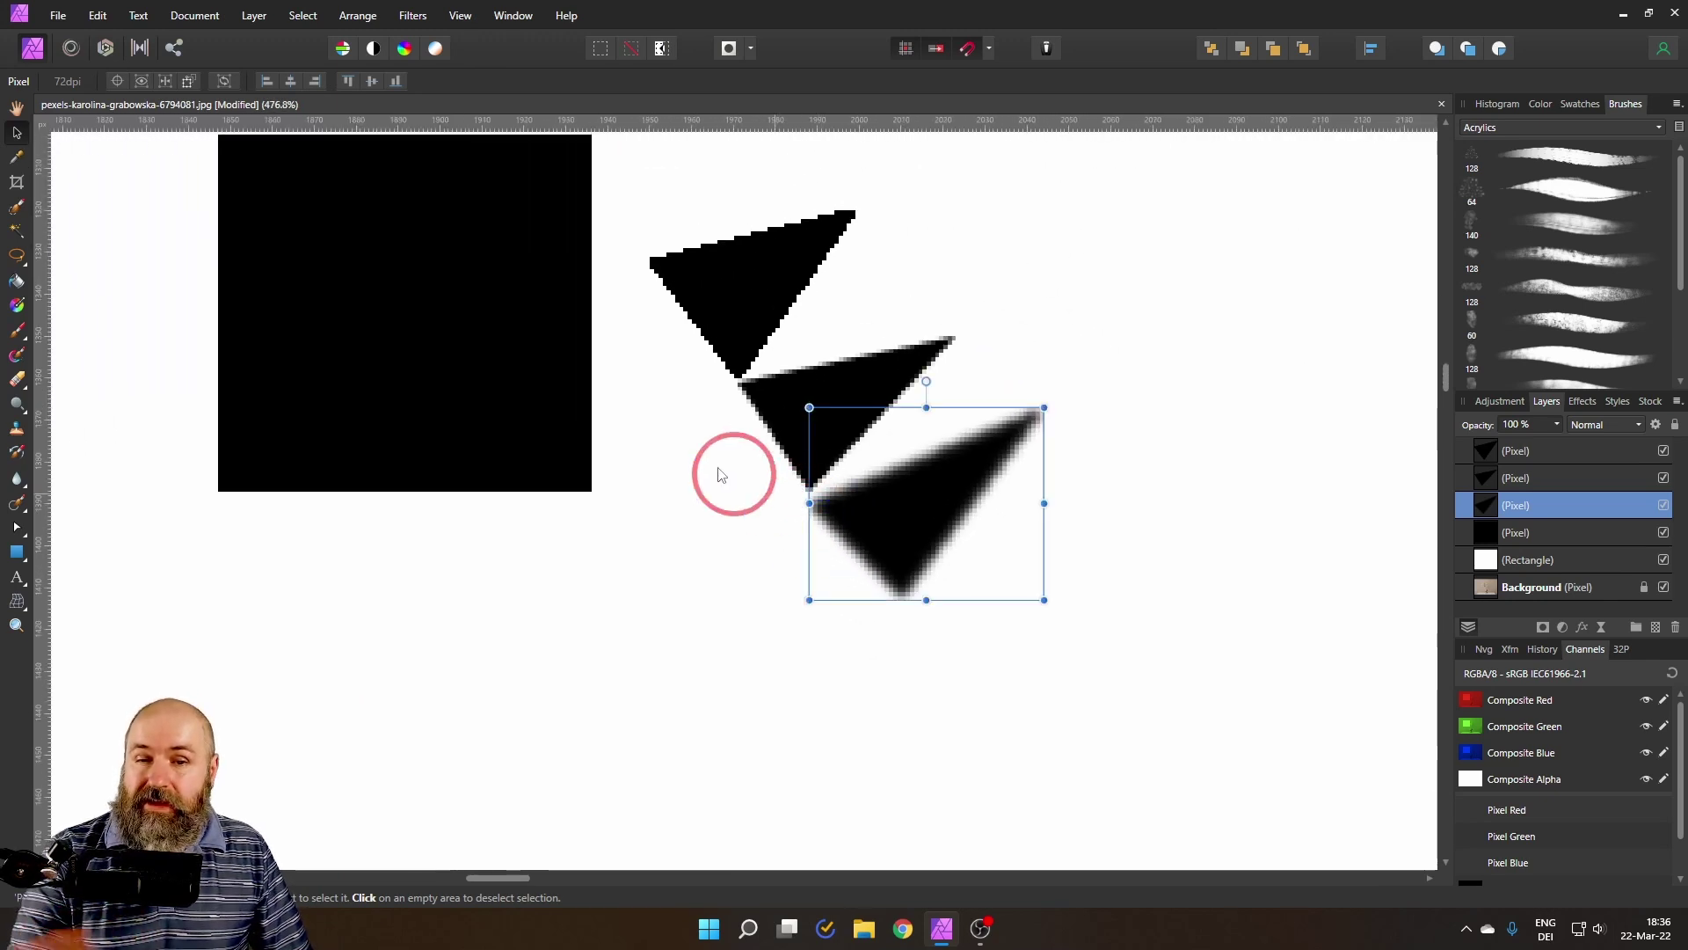
# Select the blurred triangle layer and switch to the Freehand Selection tool
pyautogui.scroll(2, 703, 479)
pyautogui.click(750, 520)
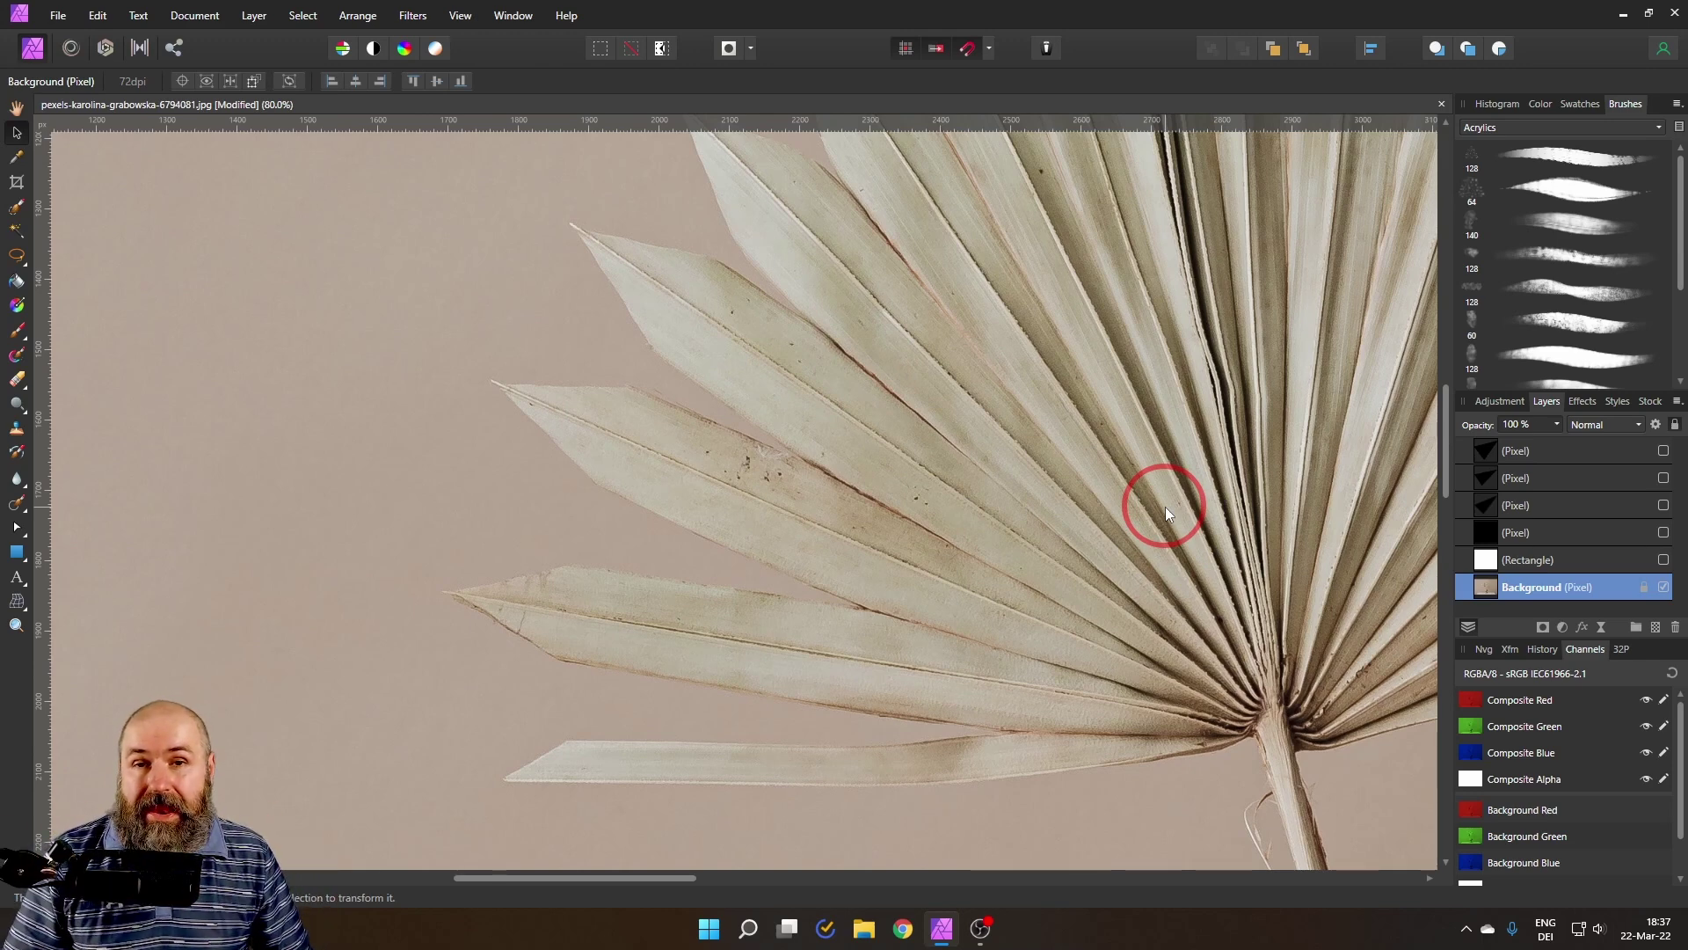
pyautogui.click(17, 257)
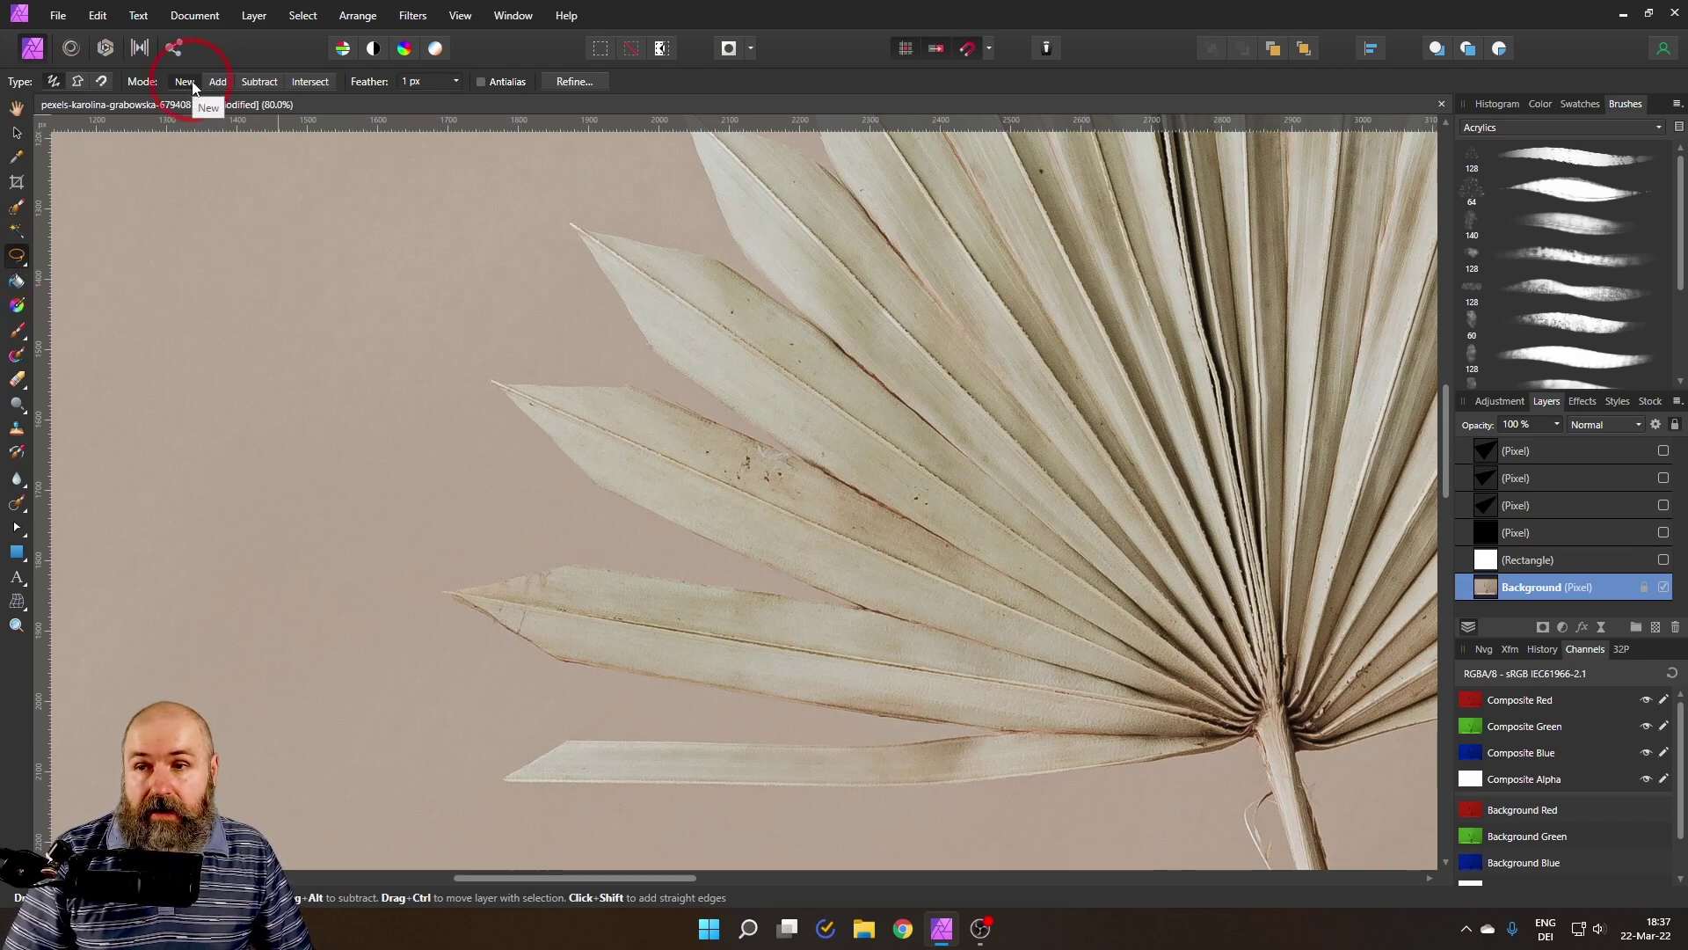
# Drag loose lasso loops around the middle and left leaves, clearing the first rough selection
pyautogui.moveTo(663, 467)
pyautogui.mouseDown()
pyautogui.moveTo(614, 505)
pyautogui.moveTo(803, 388)
pyautogui.moveTo(644, 595)
pyautogui.moveTo(641, 645)
pyautogui.mouseUp()
pyautogui.moveTo(1025, 392)
pyautogui.mouseDown()
pyautogui.moveTo(765, 342)
pyautogui.moveTo(1010, 387)
pyautogui.mouseUp()
pyautogui.moveTo(913, 531)
pyautogui.mouseDown()
pyautogui.moveTo(814, 625)
pyautogui.moveTo(776, 580)
pyautogui.moveTo(561, 572)
pyautogui.mouseUp()
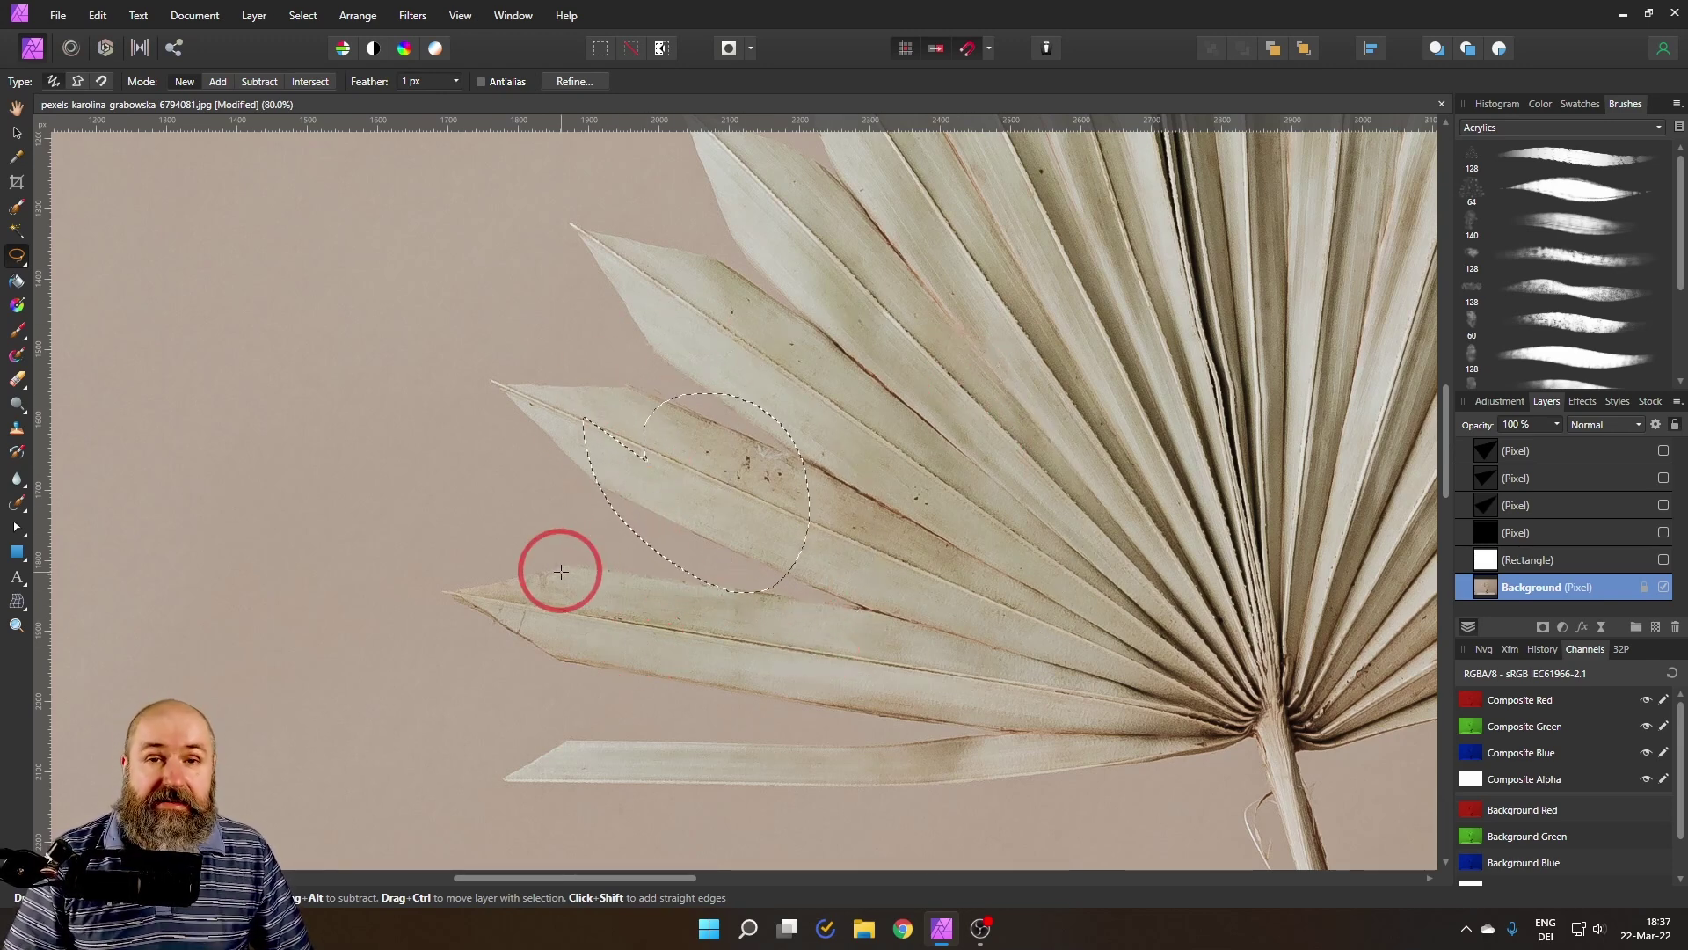
pyautogui.click(643, 383)
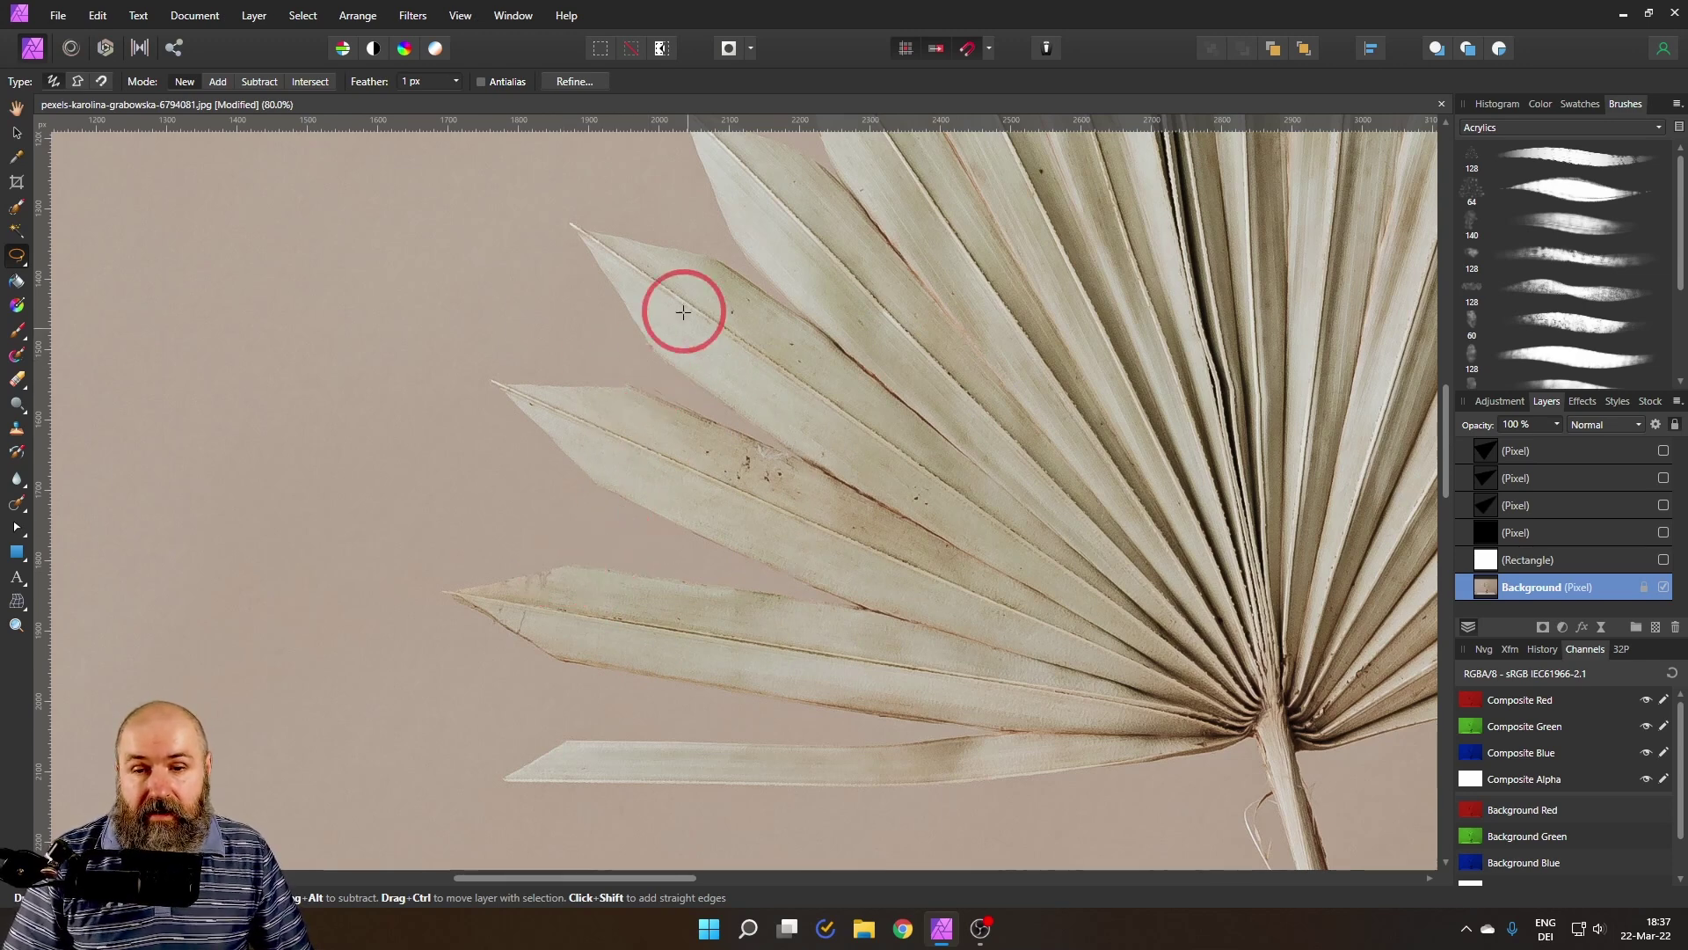
pyautogui.moveTo(678, 307)
pyautogui.mouseDown()
pyautogui.moveTo(792, 352)
pyautogui.moveTo(795, 301)
pyautogui.moveTo(788, 551)
pyautogui.mouseUp()
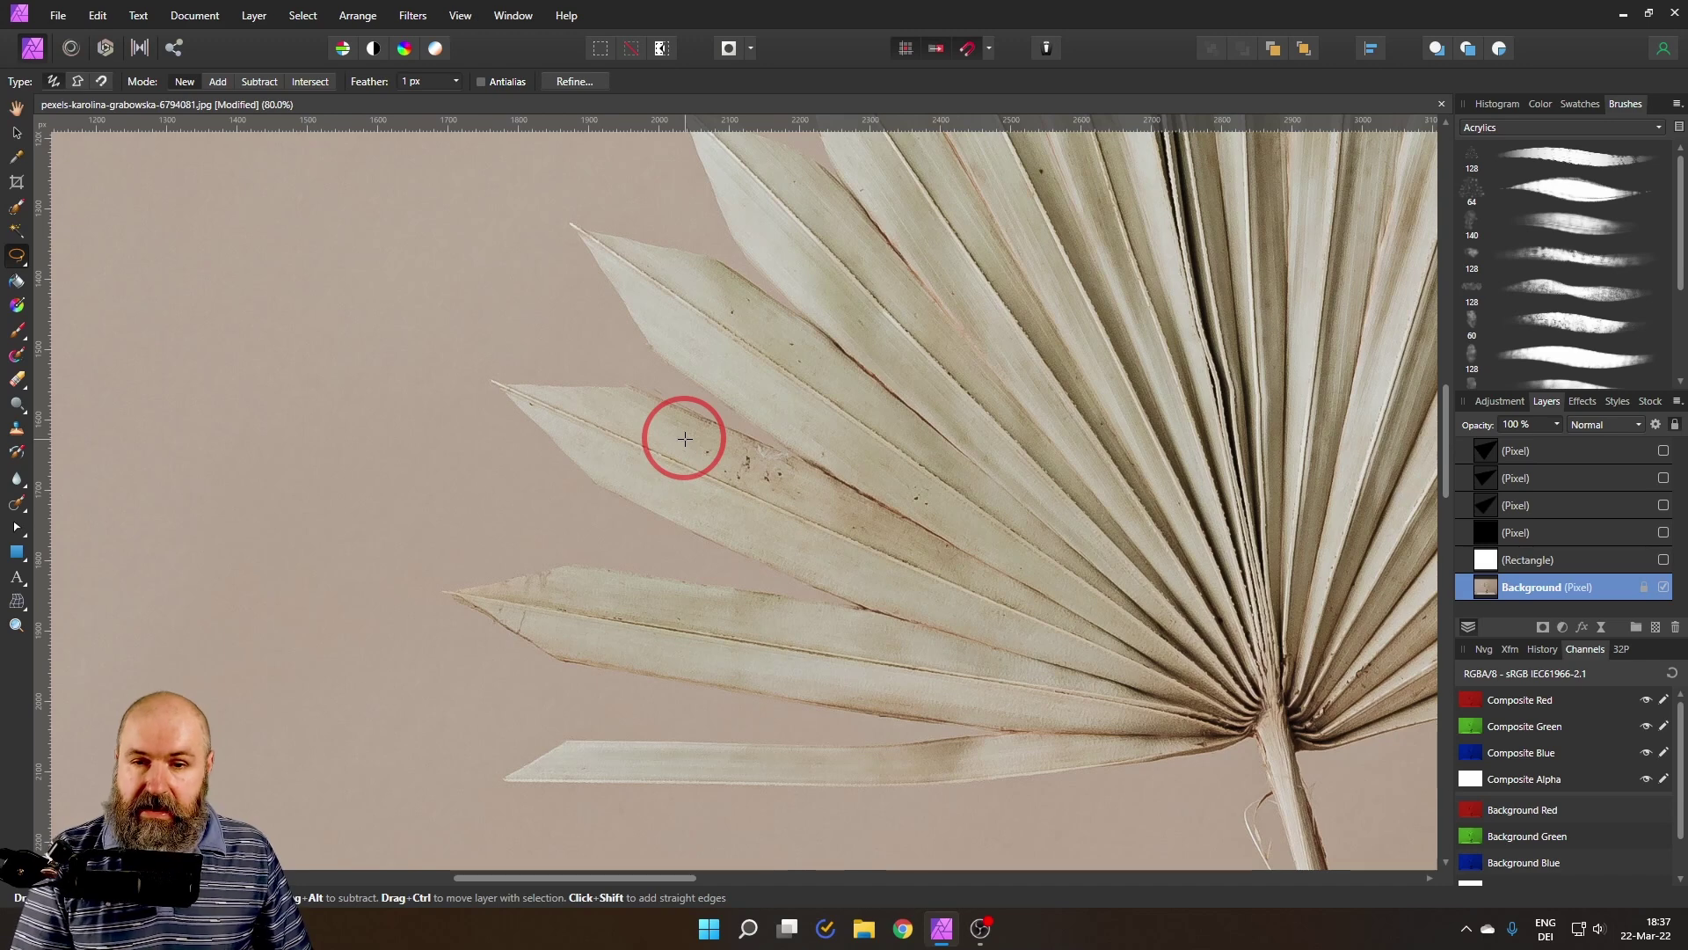
pyautogui.moveTo(685, 438)
pyautogui.mouseDown()
pyautogui.moveTo(838, 381)
pyautogui.moveTo(680, 572)
pyautogui.mouseUp()
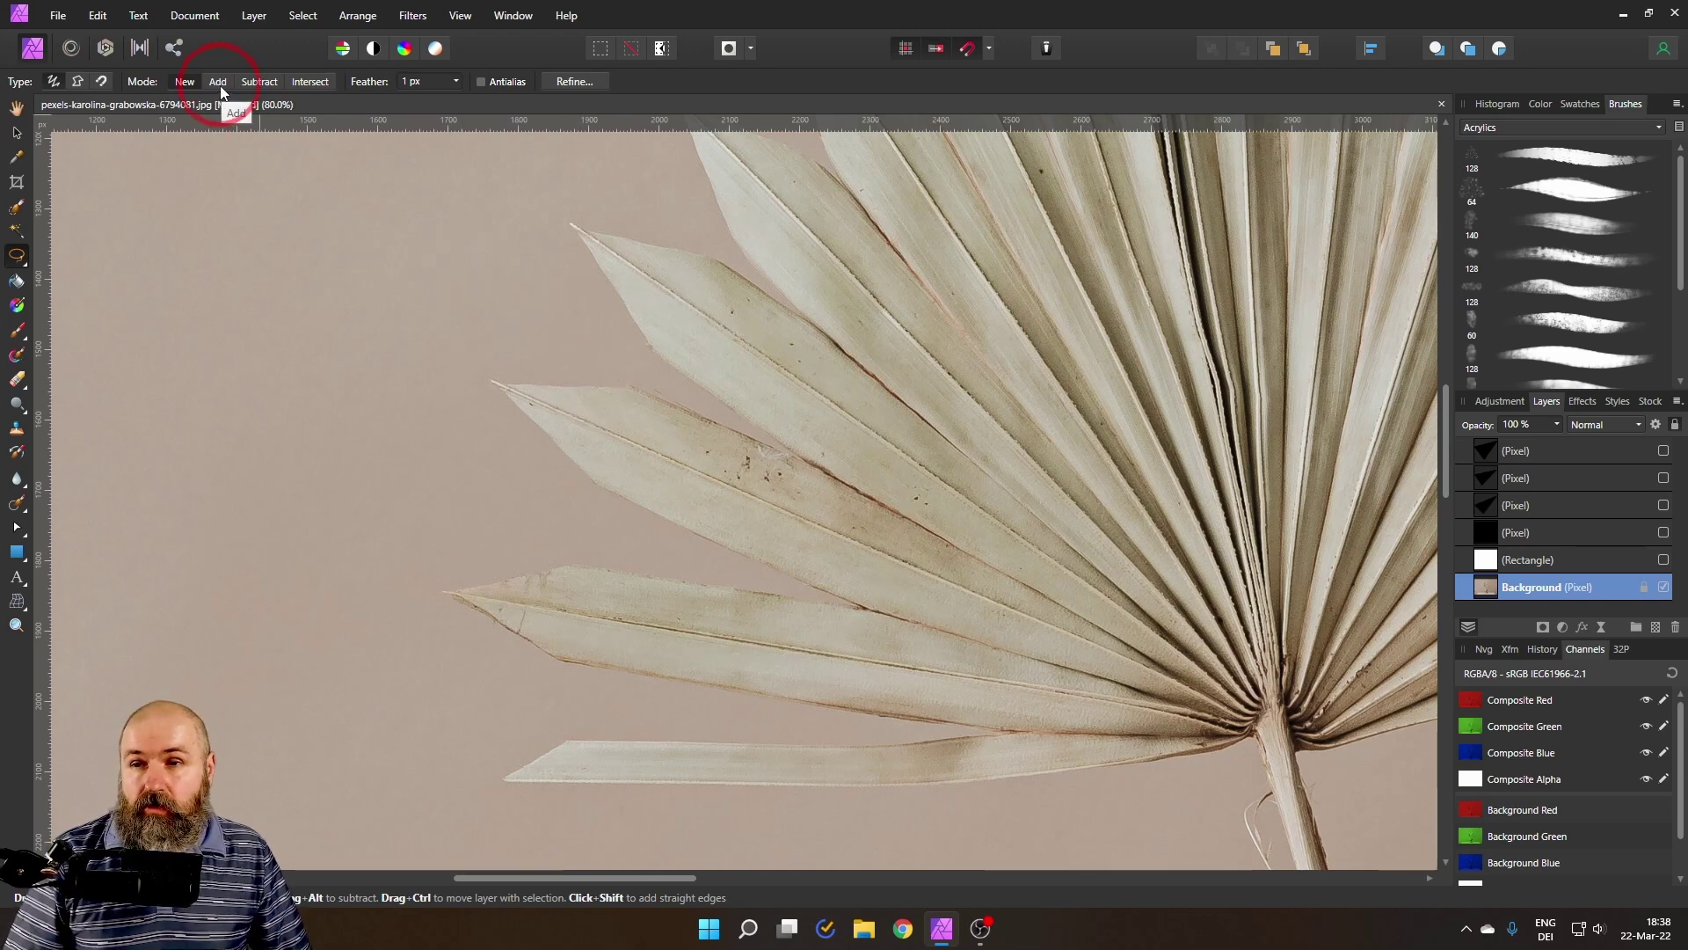
# Combine several rough freehand loops over the left, middle and upper leaves
pyautogui.click(540, 502)
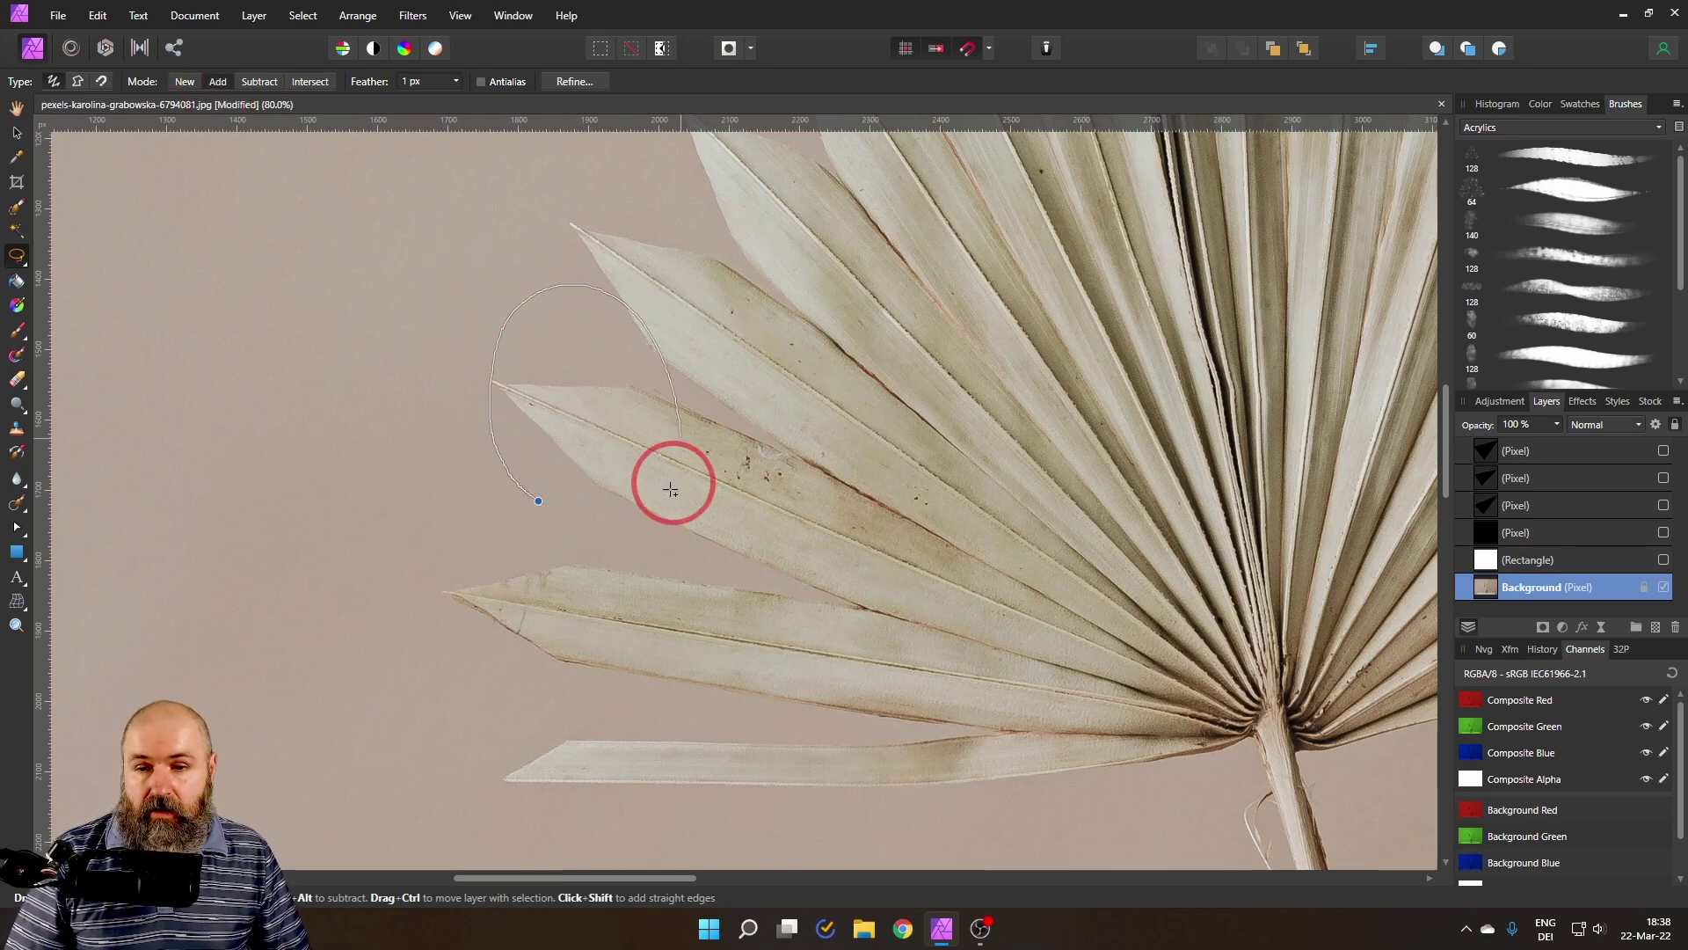
pyautogui.moveTo(670, 490); pyautogui.dragTo(563, 498)
pyautogui.moveTo(774, 532)
pyautogui.mouseDown()
pyautogui.moveTo(810, 380)
pyautogui.moveTo(880, 559)
pyautogui.mouseUp()
pyautogui.moveTo(965, 289)
pyautogui.mouseDown()
pyautogui.moveTo(982, 349)
pyautogui.moveTo(935, 321)
pyautogui.mouseUp()
pyautogui.moveTo(826, 216); pyautogui.dragTo(841, 271)
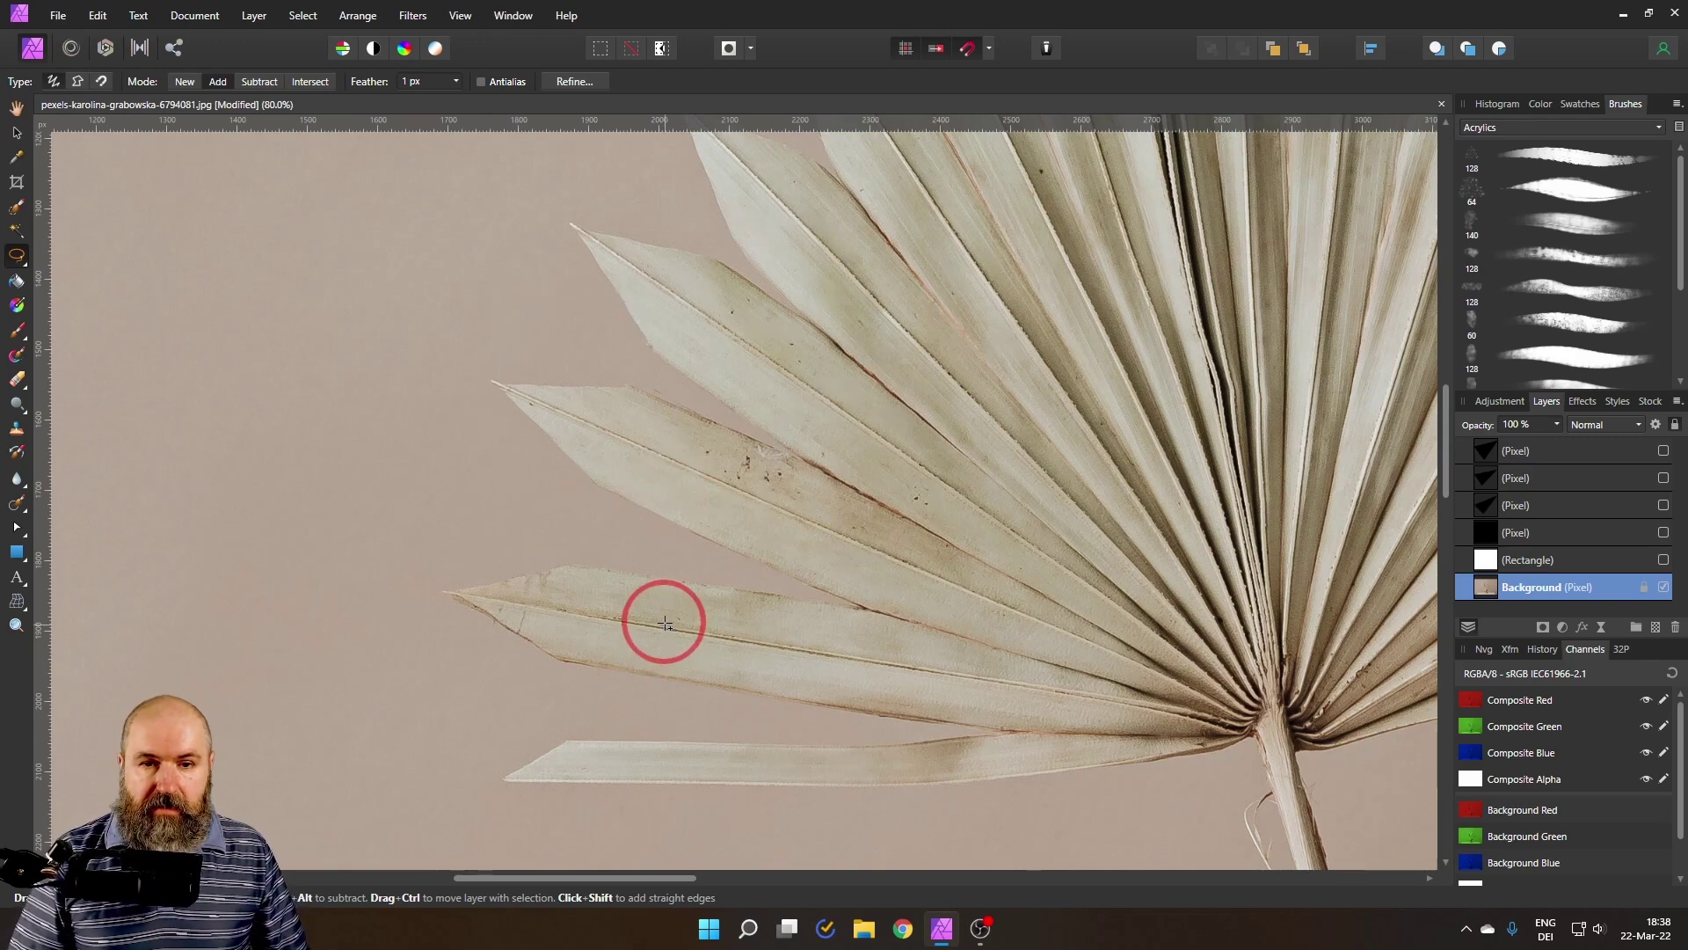
pyautogui.scroll(5, 633, 754)
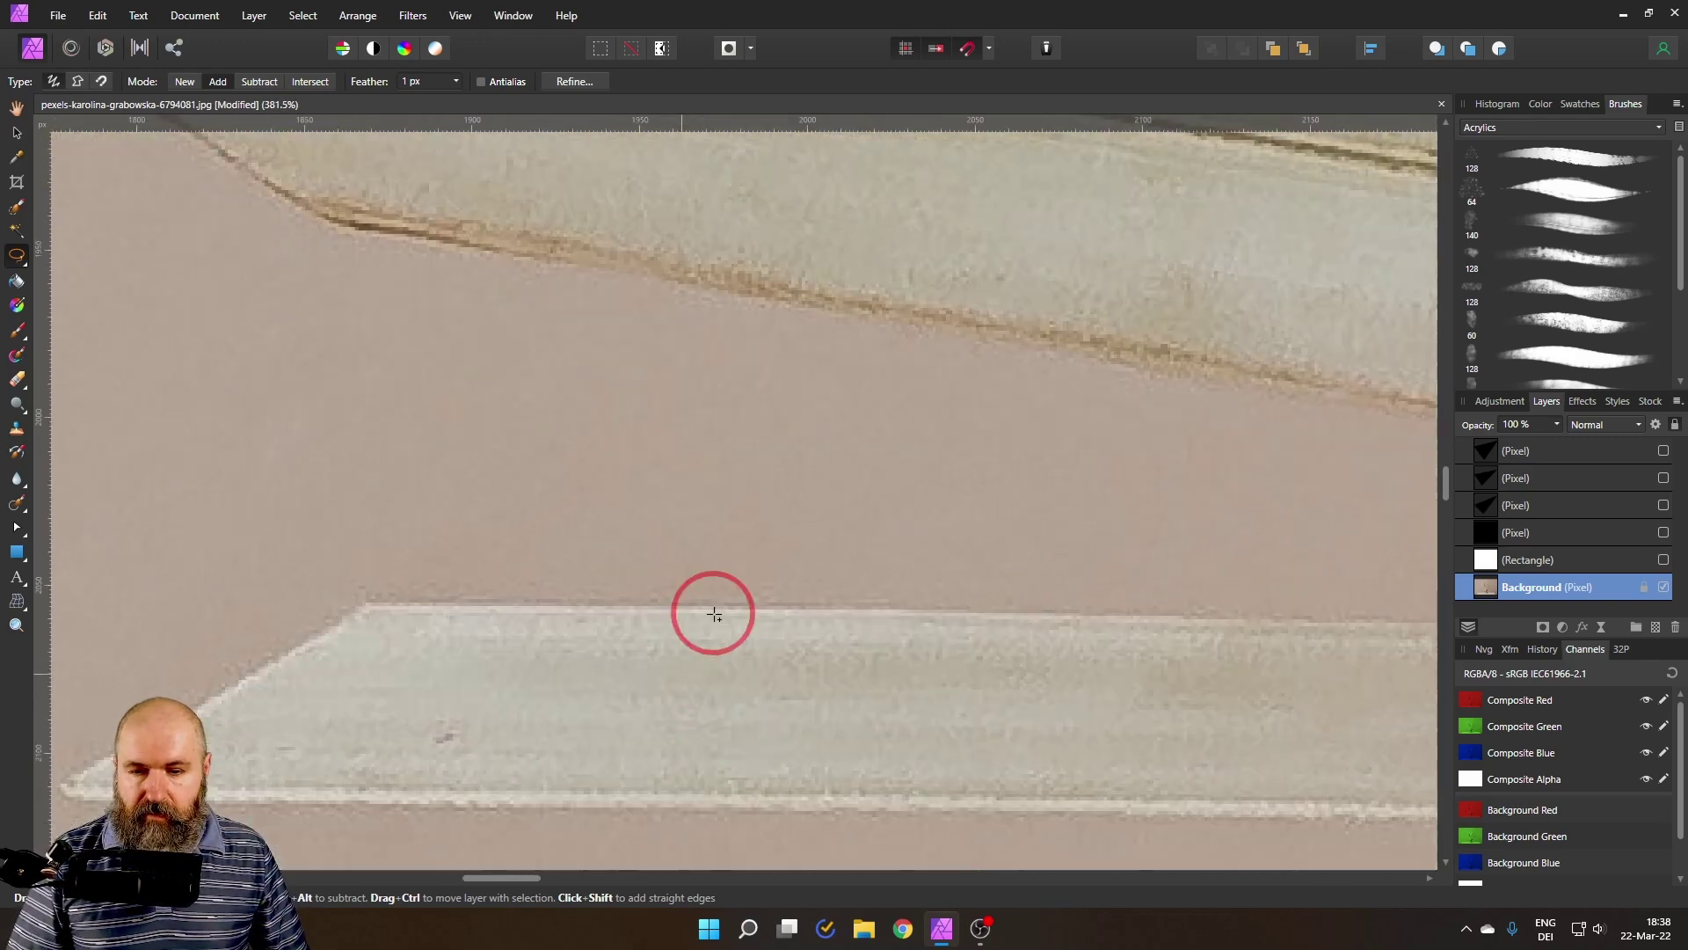
pyautogui.scroll(-3, 714, 614)
# Outline the lowest leaf's tip point by point with a straight-edged selection and close it
pyautogui.moveTo(810, 455)
pyautogui.mouseDown()
pyautogui.moveTo(193, 444)
pyautogui.moveTo(502, 260)
pyautogui.moveTo(812, 256)
pyautogui.moveTo(795, 489)
pyautogui.moveTo(810, 457)
pyautogui.mouseUp()
pyautogui.scroll(10, 878, 313)
pyautogui.hscroll(-4, 678, 317)
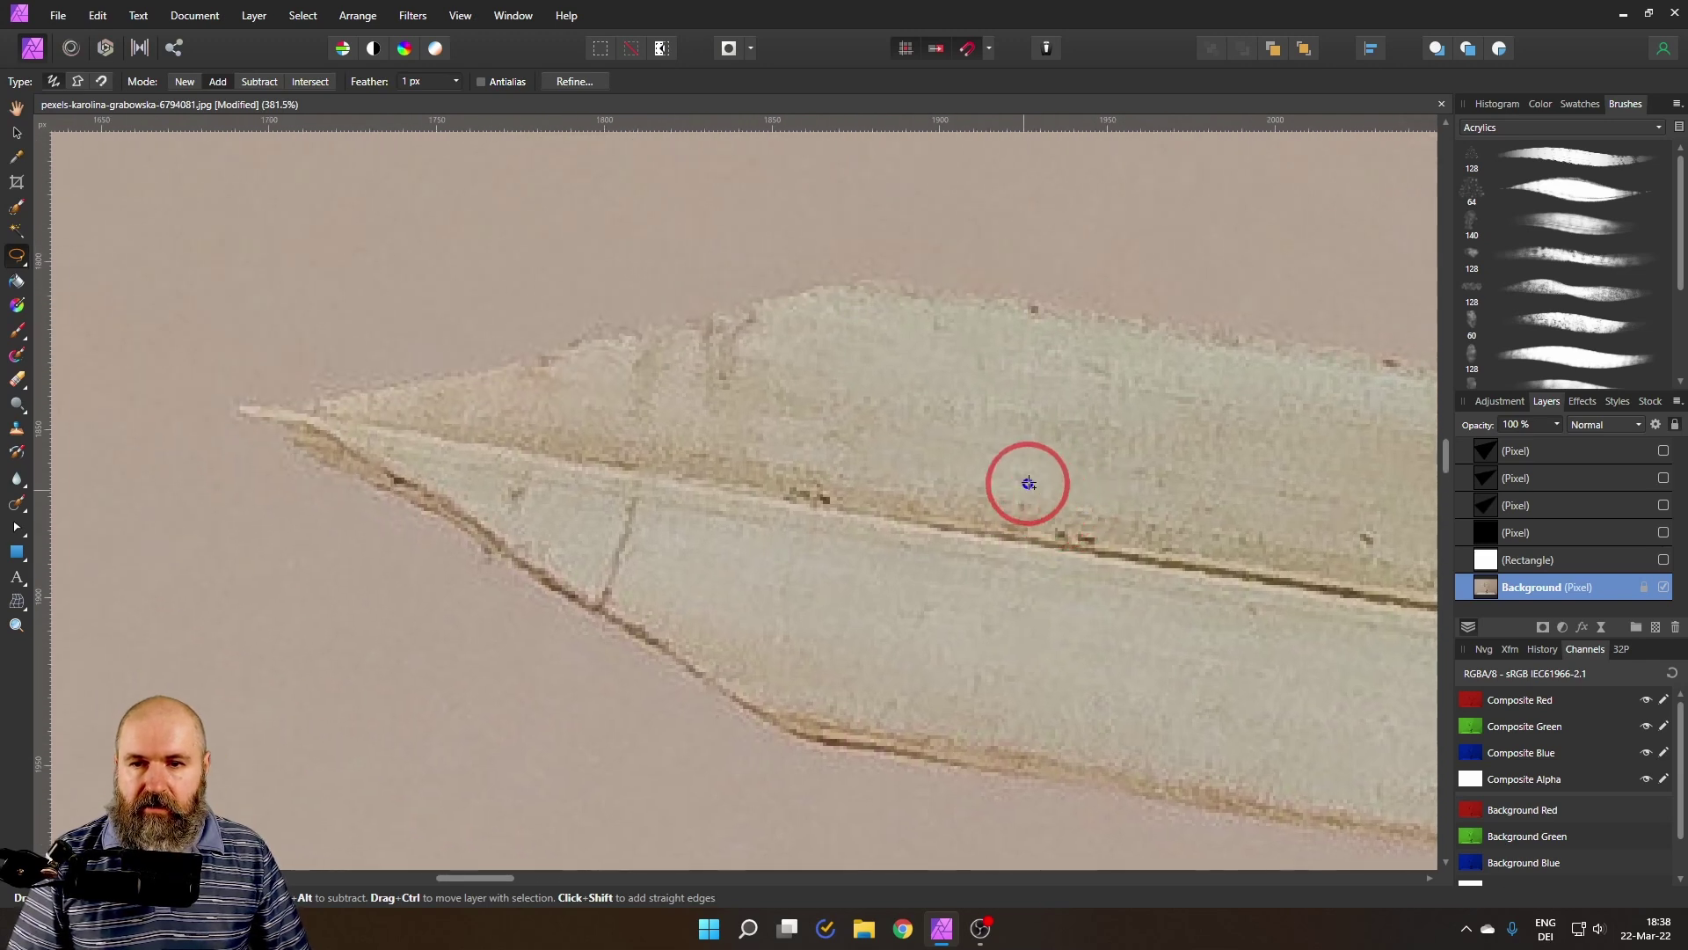
pyautogui.click(789, 735)
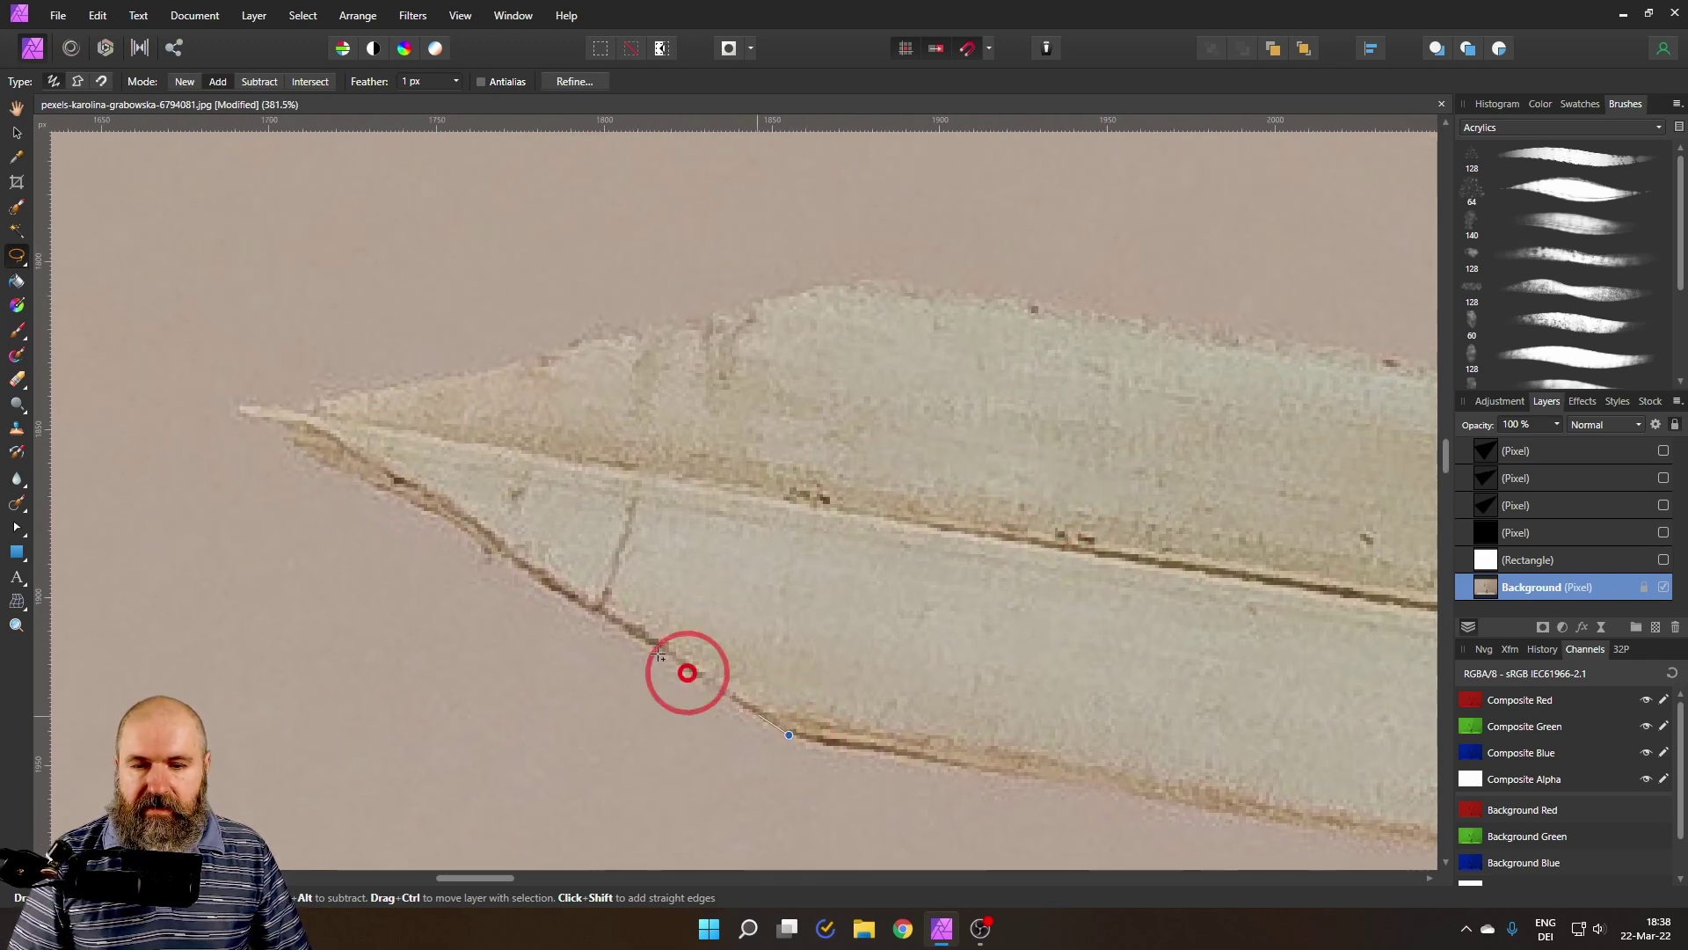
pyautogui.click(241, 407)
pyautogui.click(842, 286)
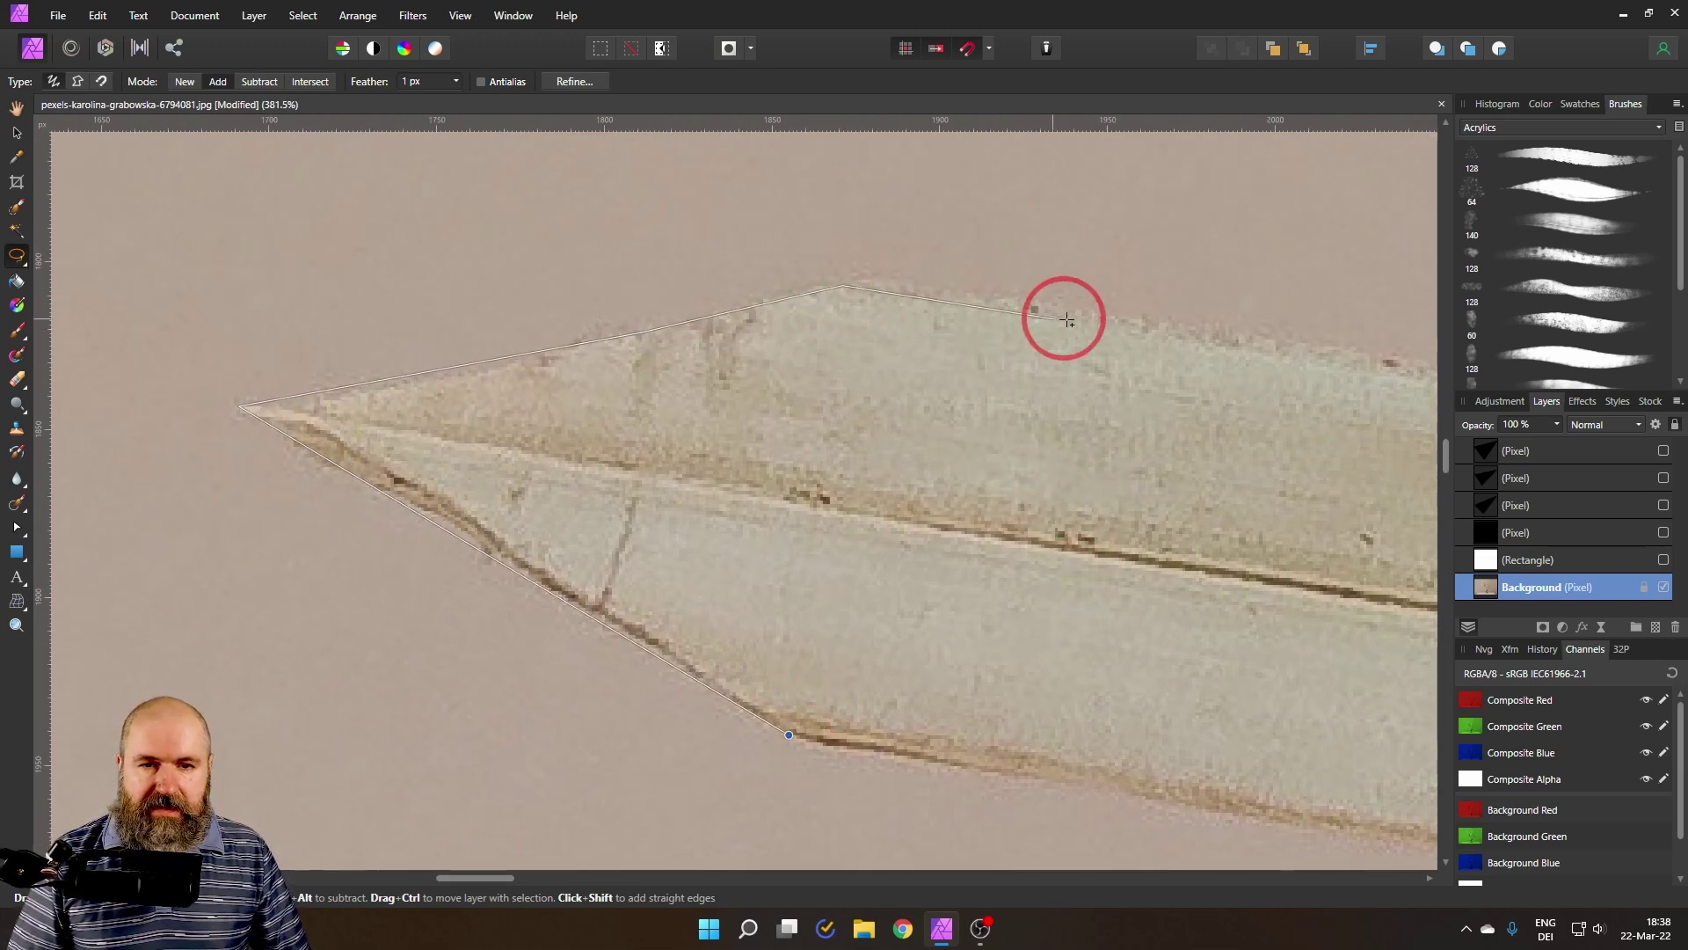
pyautogui.click(1053, 310)
pyautogui.click(971, 762)
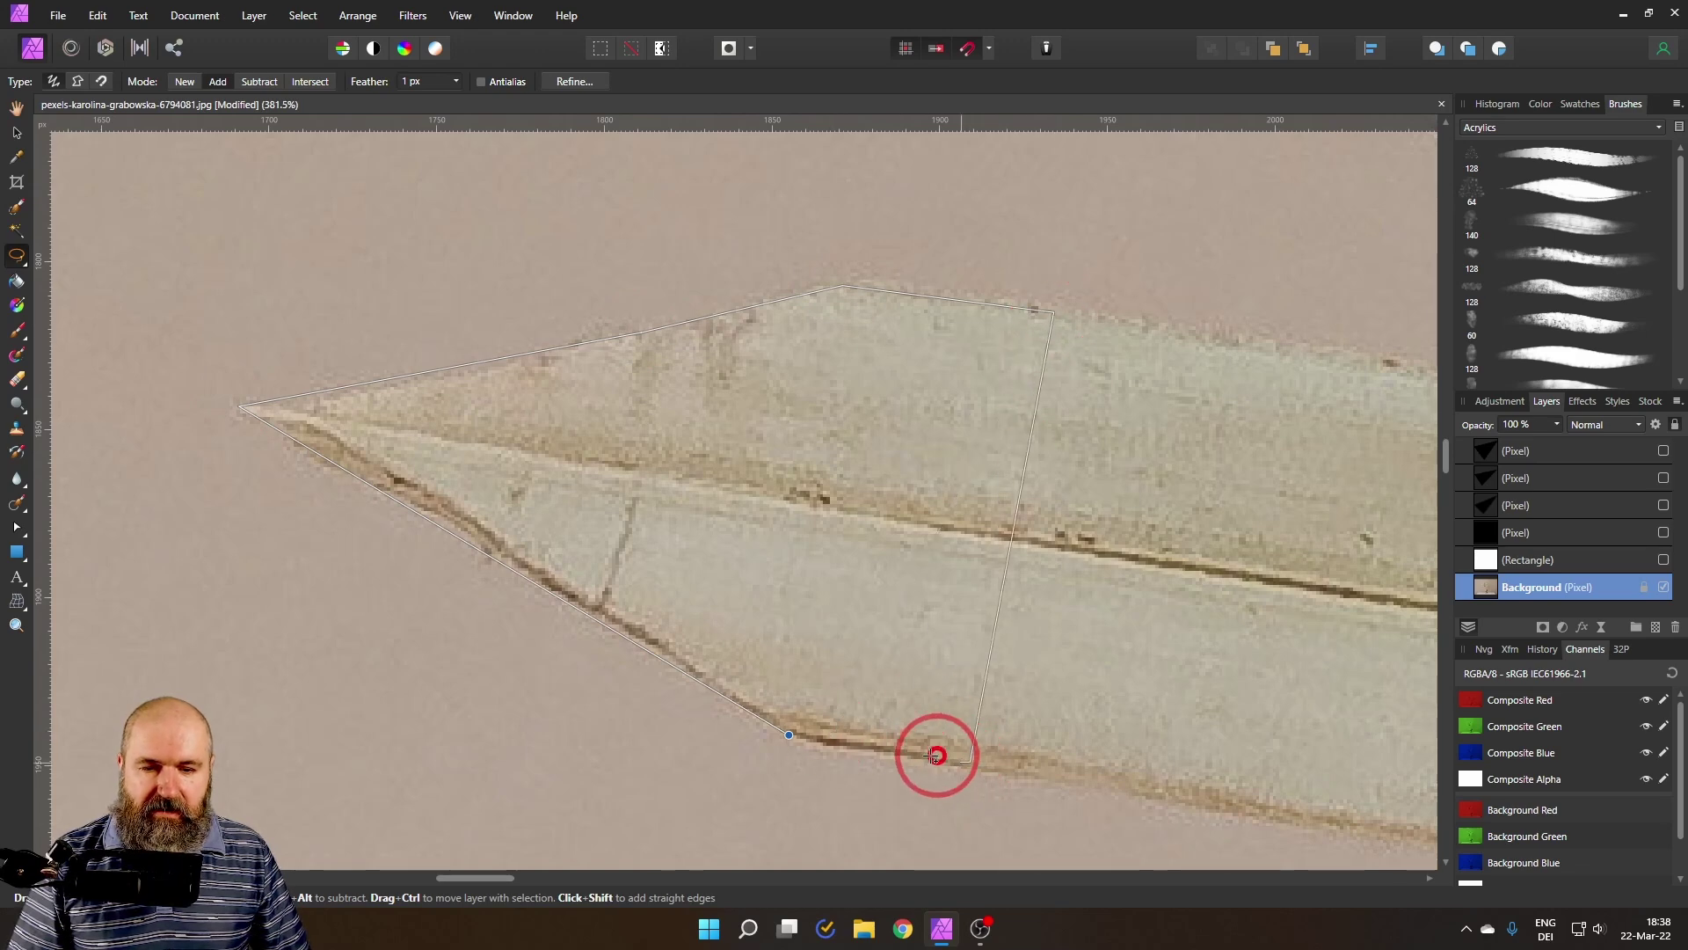
pyautogui.click(787, 735)
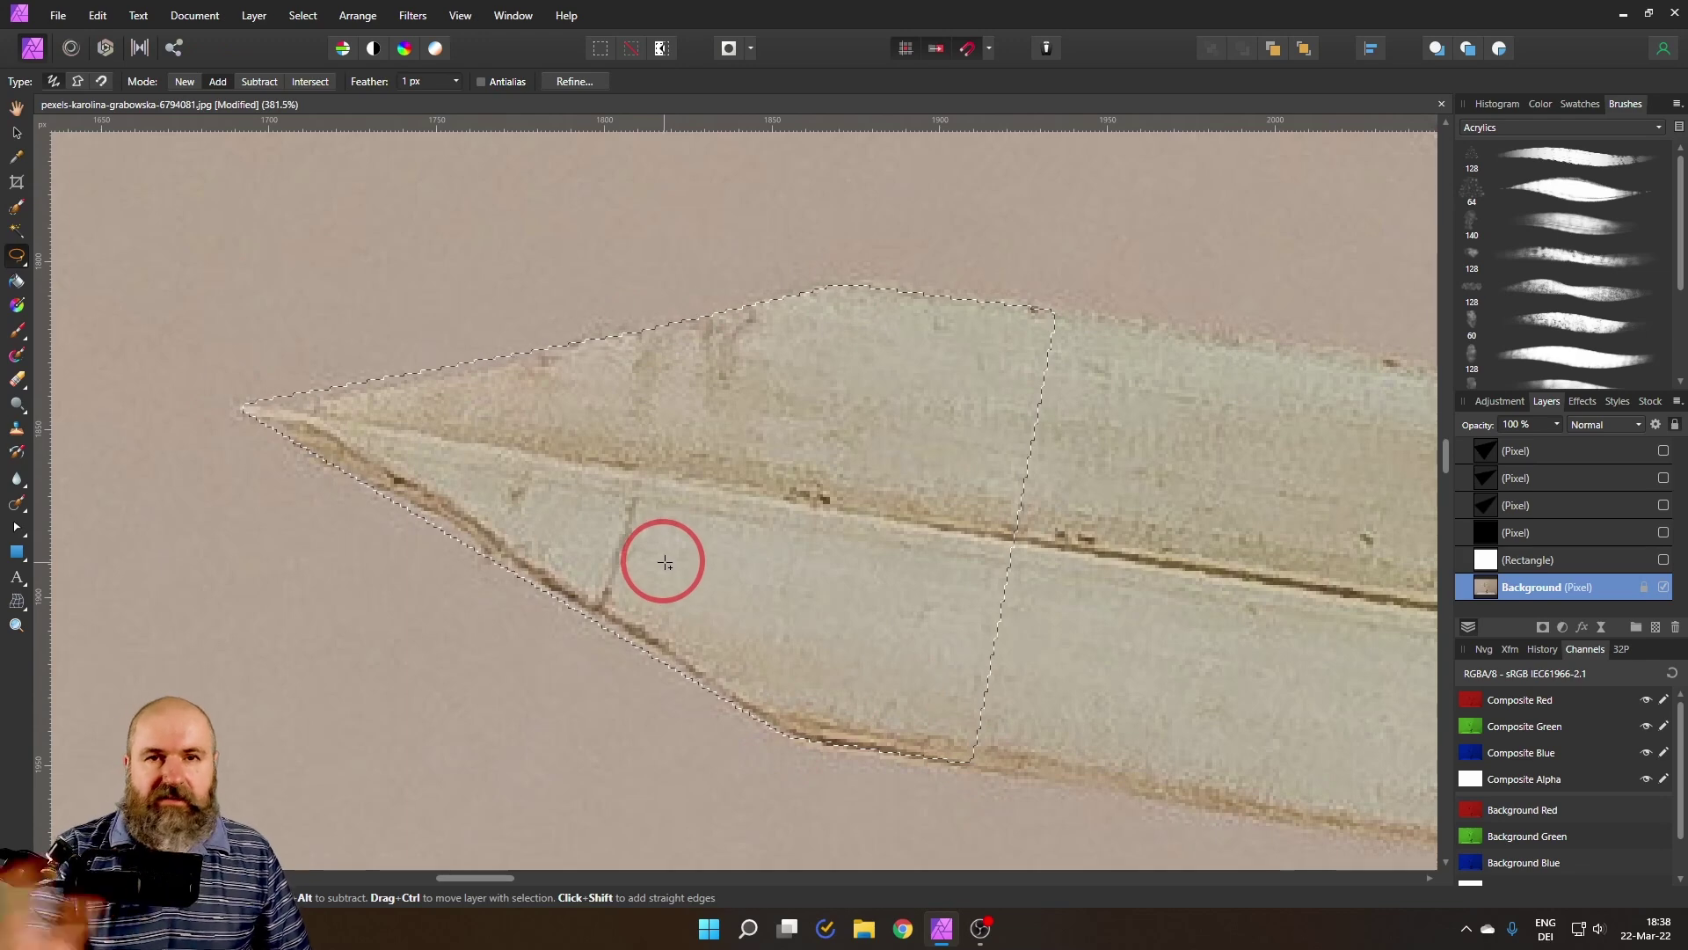
pyautogui.scroll(-6, 665, 563)
pyautogui.scroll(-3, 736, 704)
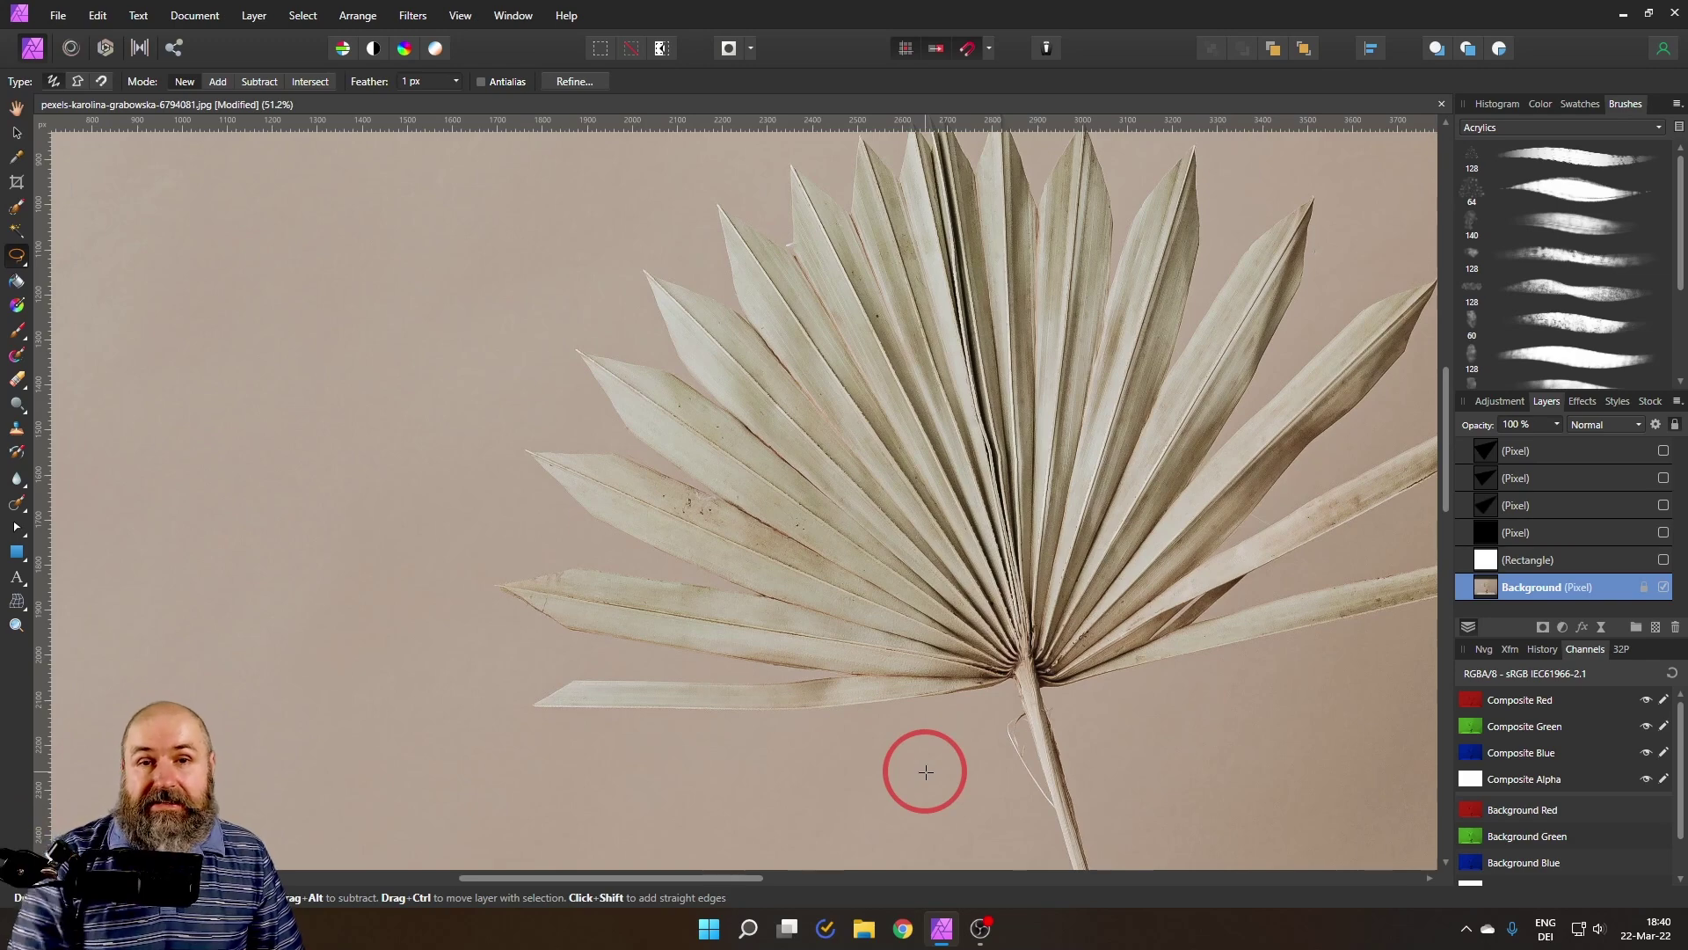
# At 244% zoom, place outline corners along the lower leaf's edges, panning, up to its tip
pyautogui.scroll(5, 645, 648)
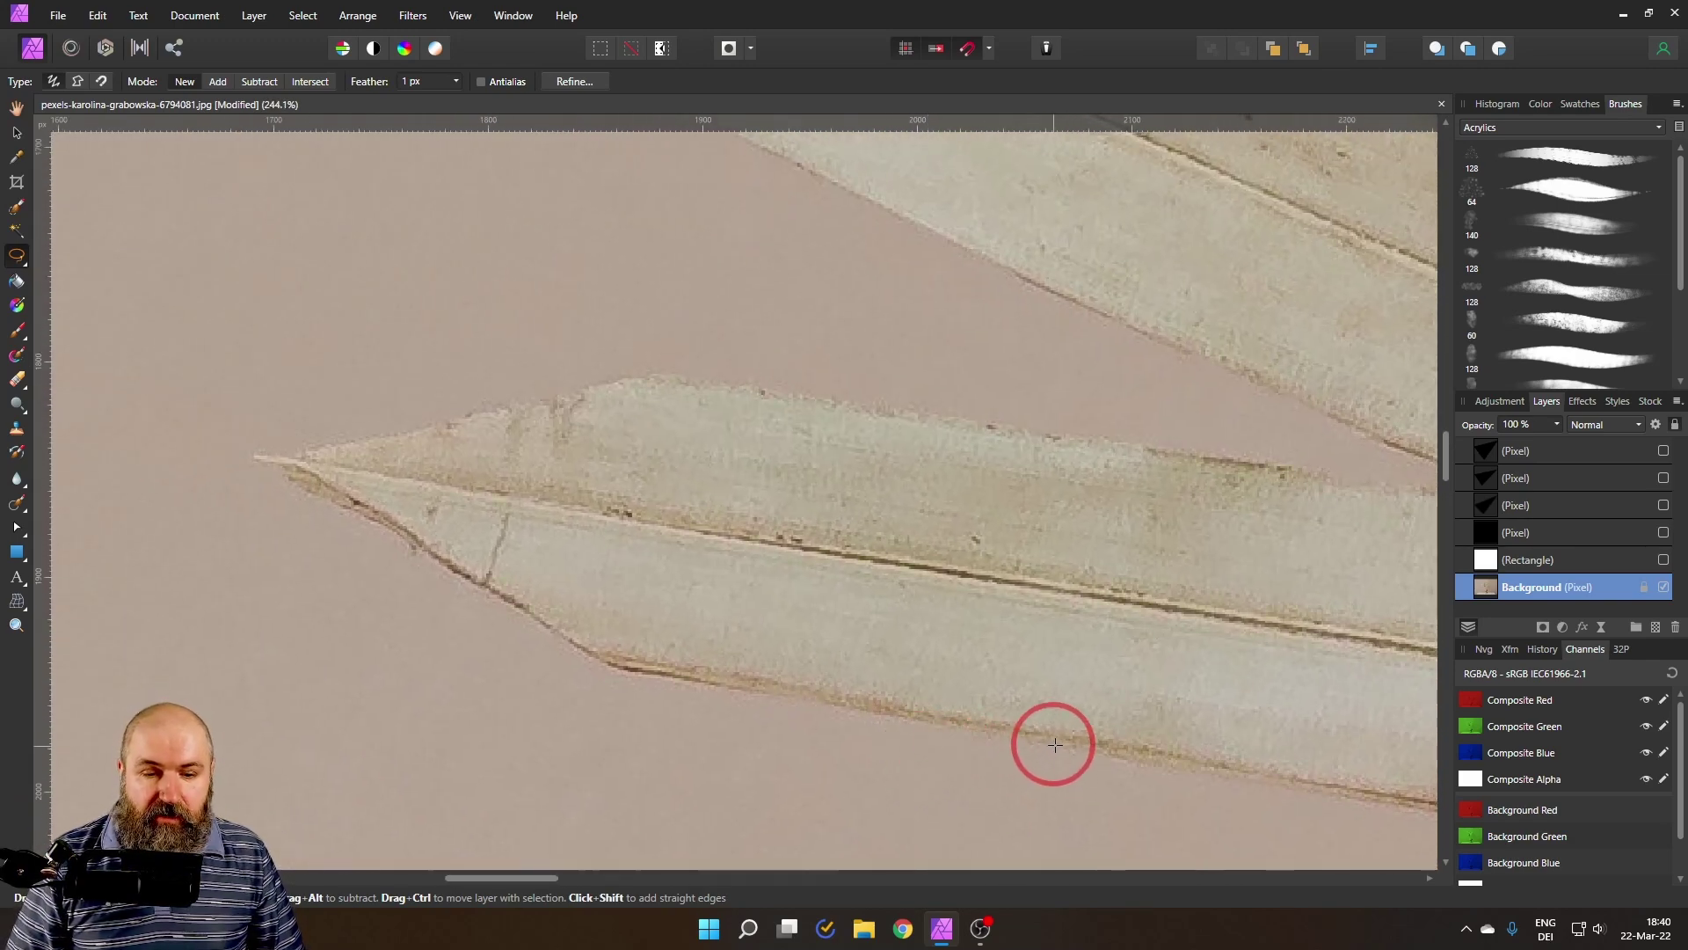
pyautogui.moveTo(1055, 744)
pyautogui.mouseDown()
pyautogui.moveTo(619, 672)
pyautogui.moveTo(252, 455)
pyautogui.moveTo(365, 451)
pyautogui.moveTo(660, 381)
pyautogui.moveTo(641, 374)
pyautogui.moveTo(1287, 469)
pyautogui.mouseUp()
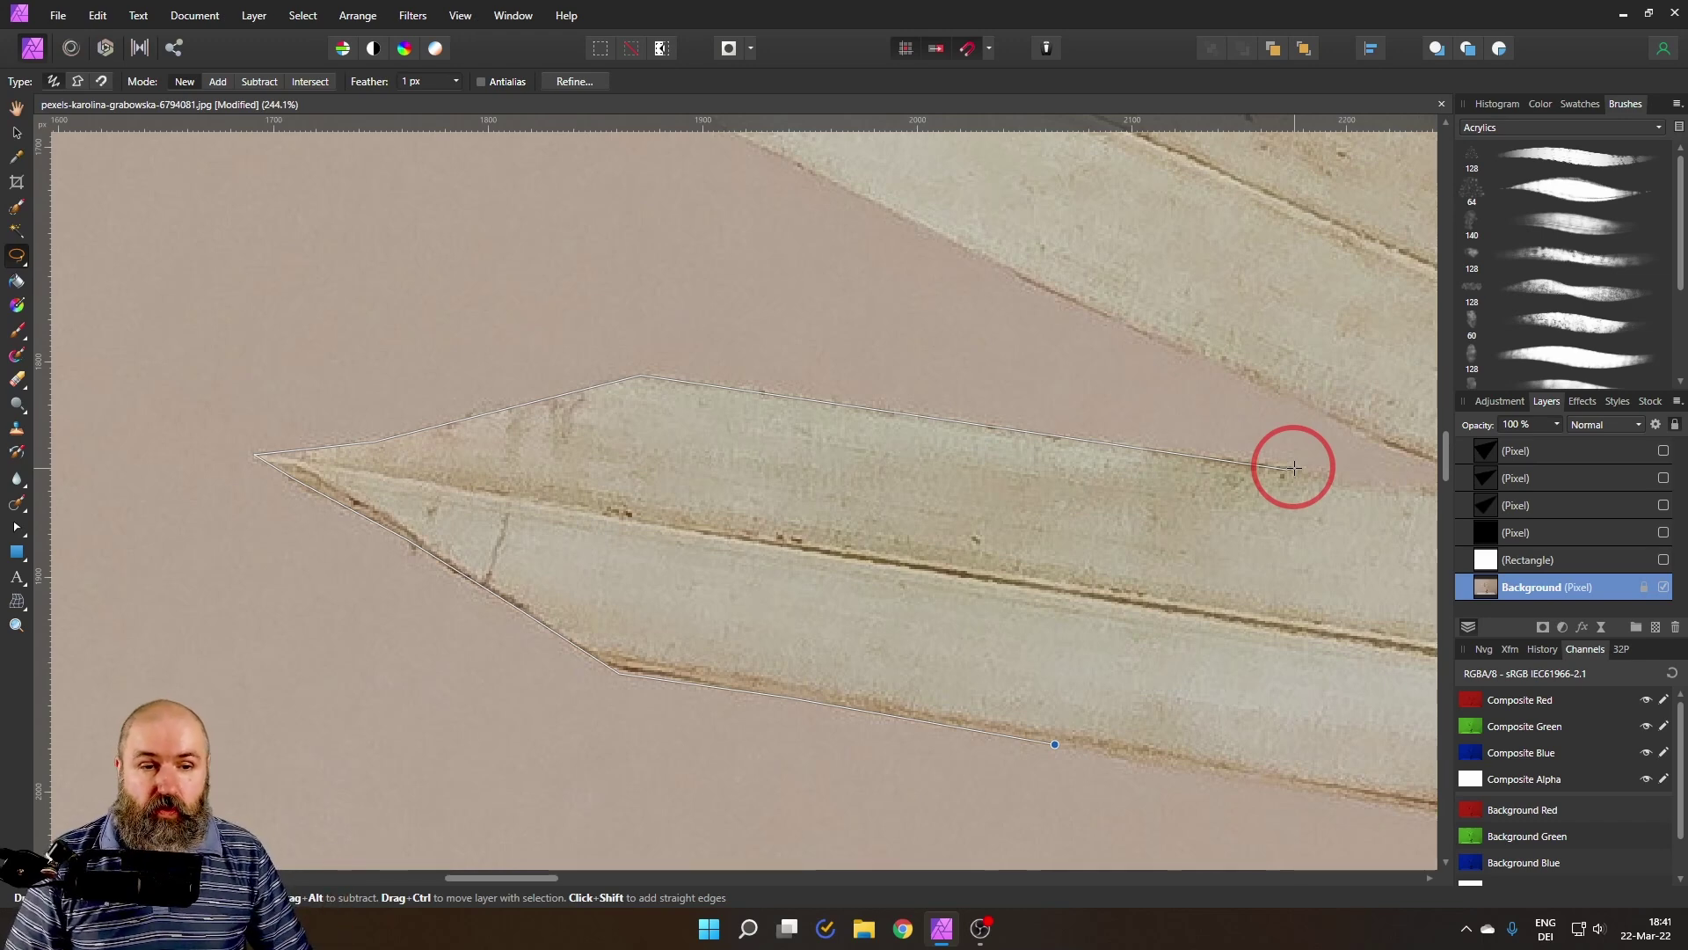
pyautogui.click(1295, 467)
pyautogui.moveTo(1360, 501)
pyautogui.mouseDown()
pyautogui.moveTo(773, 489)
pyautogui.moveTo(512, 455)
pyautogui.mouseUp()
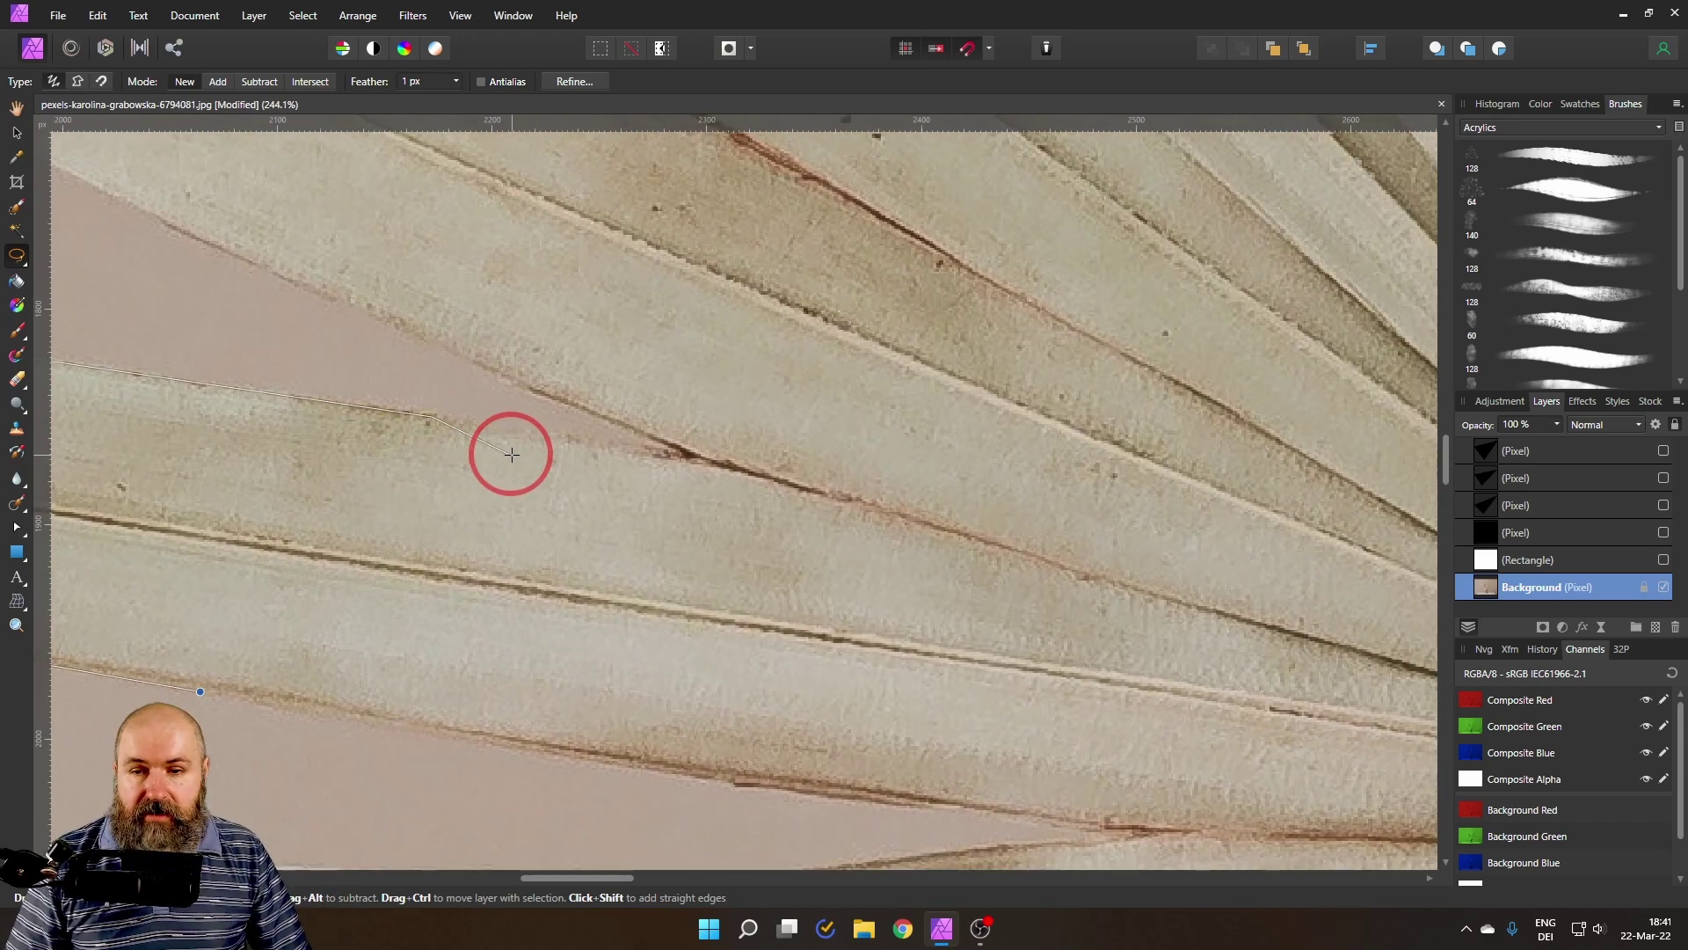
pyautogui.click(679, 453)
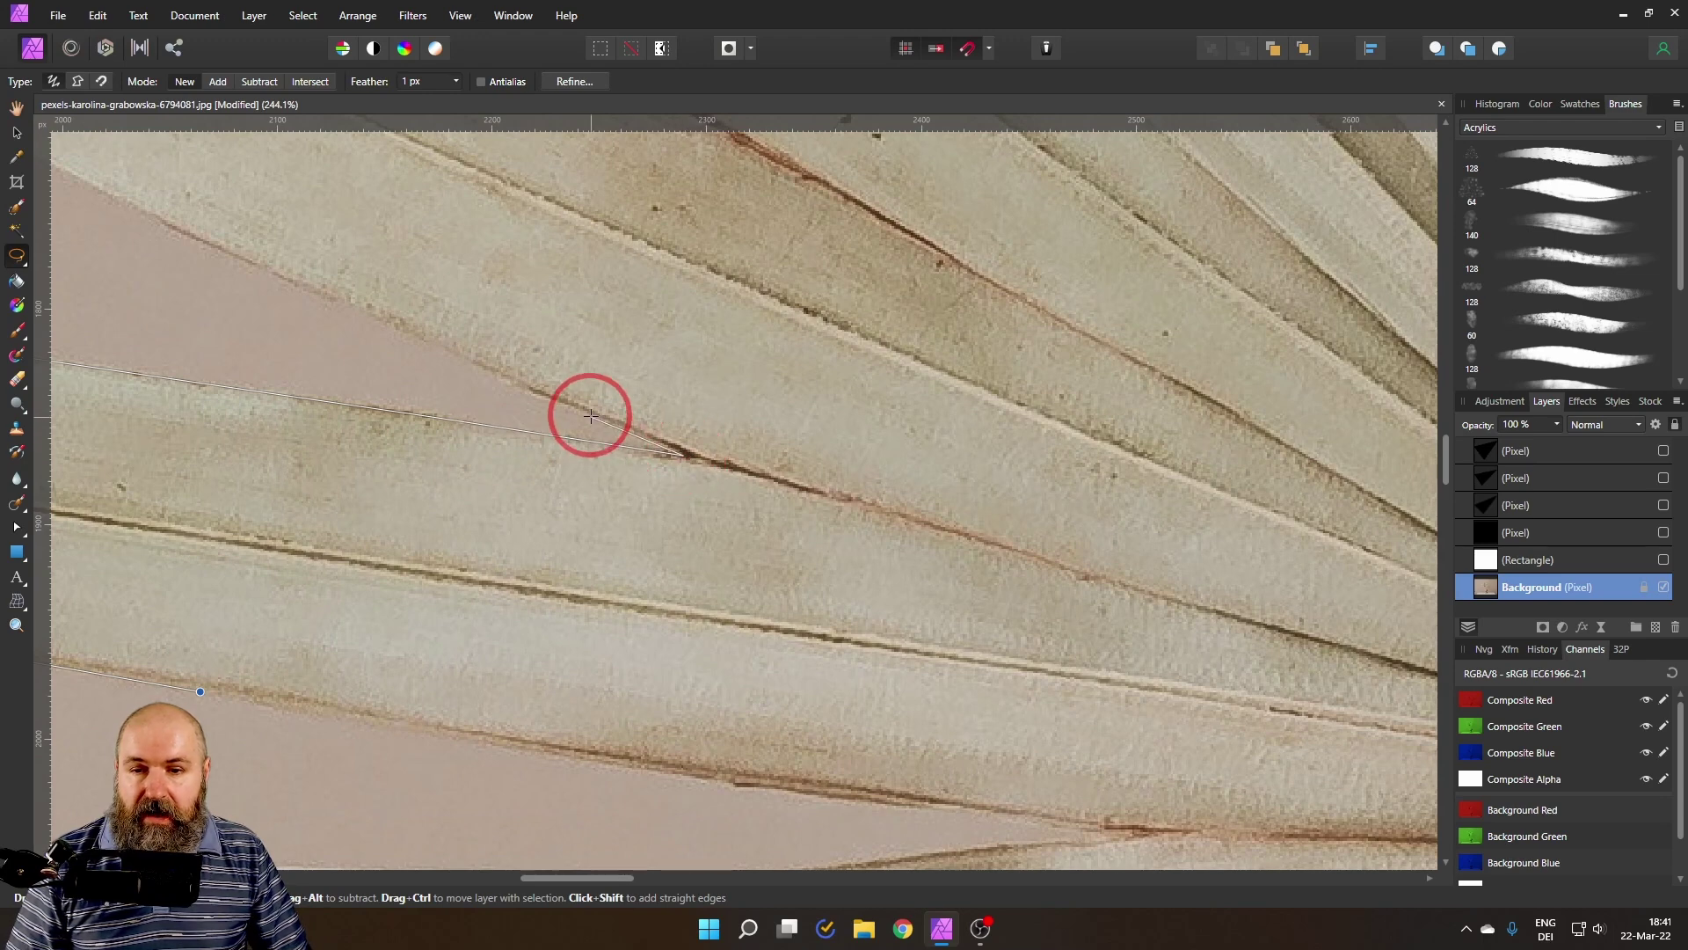
pyautogui.moveTo(590, 412)
pyautogui.mouseDown()
pyautogui.moveTo(931, 554)
pyautogui.moveTo(987, 551)
pyautogui.mouseUp()
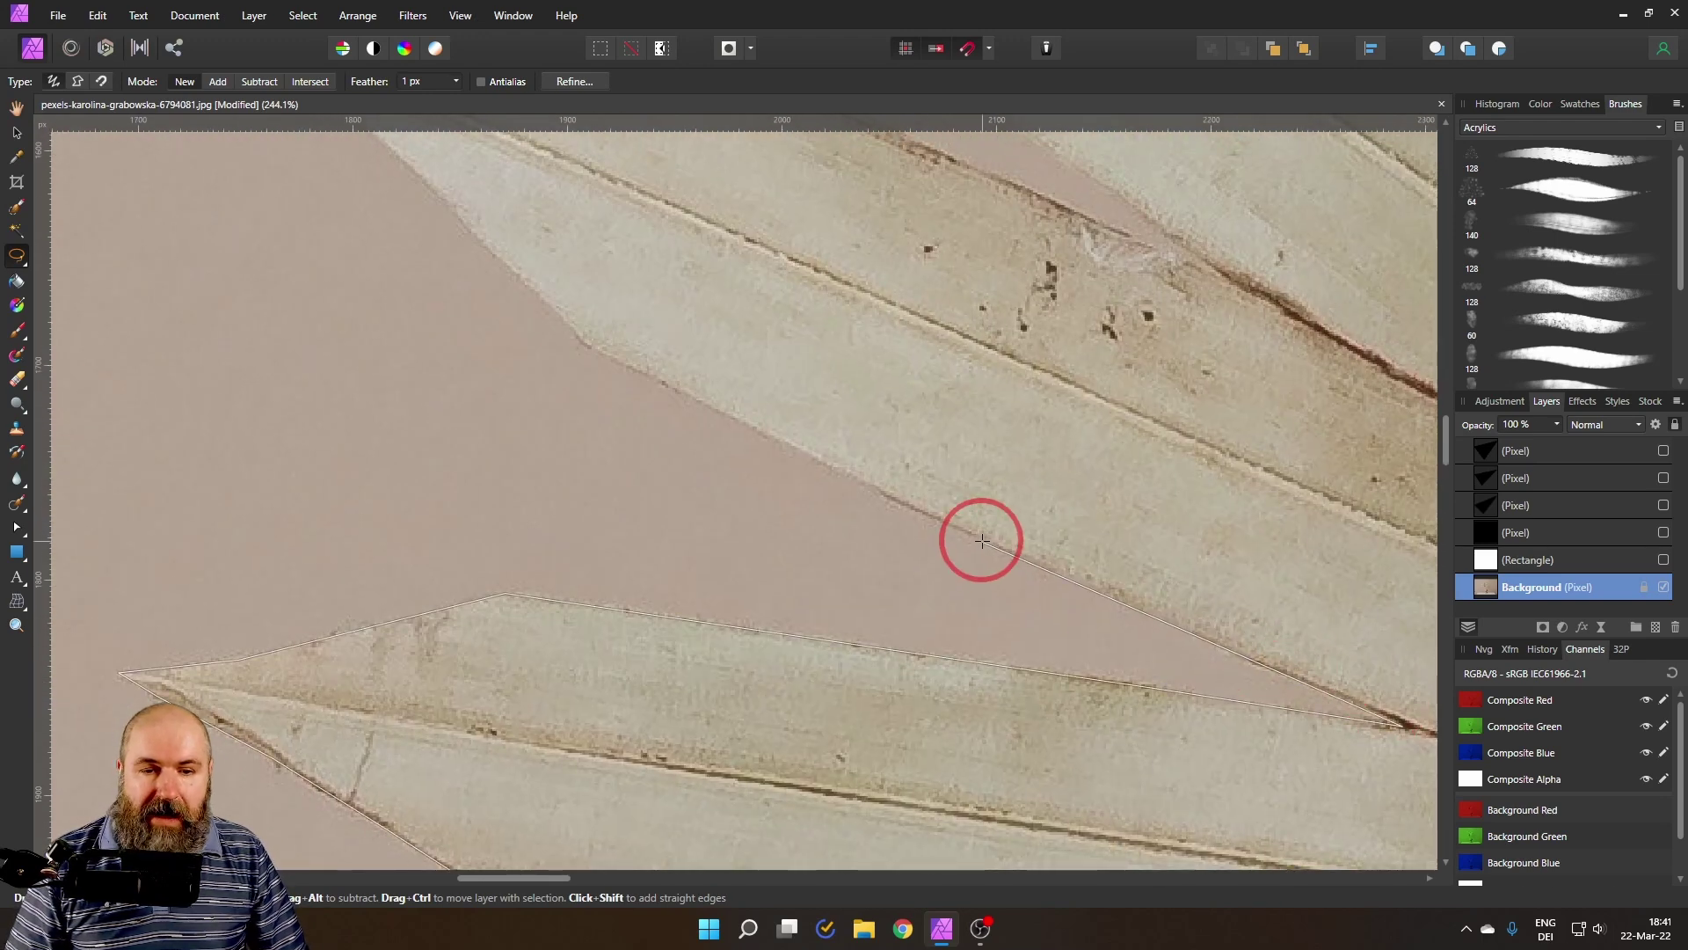
pyautogui.click(585, 345)
pyautogui.moveTo(633, 358); pyautogui.dragTo(1055, 648)
pyautogui.click(734, 372)
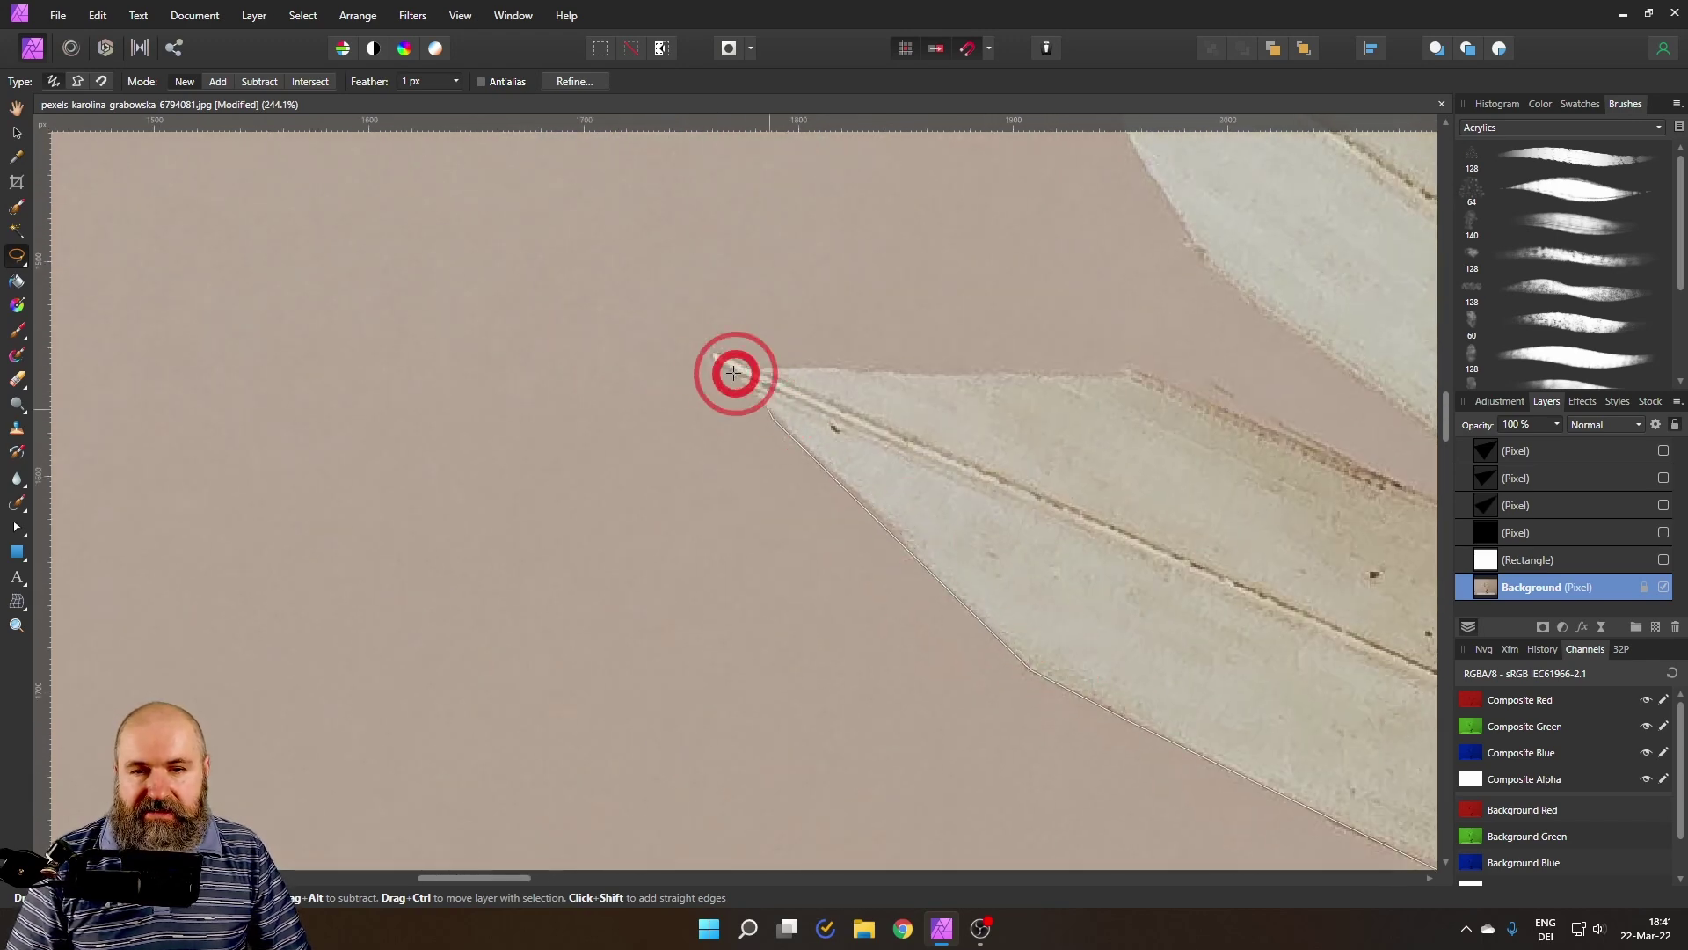
pyautogui.click(710, 357)
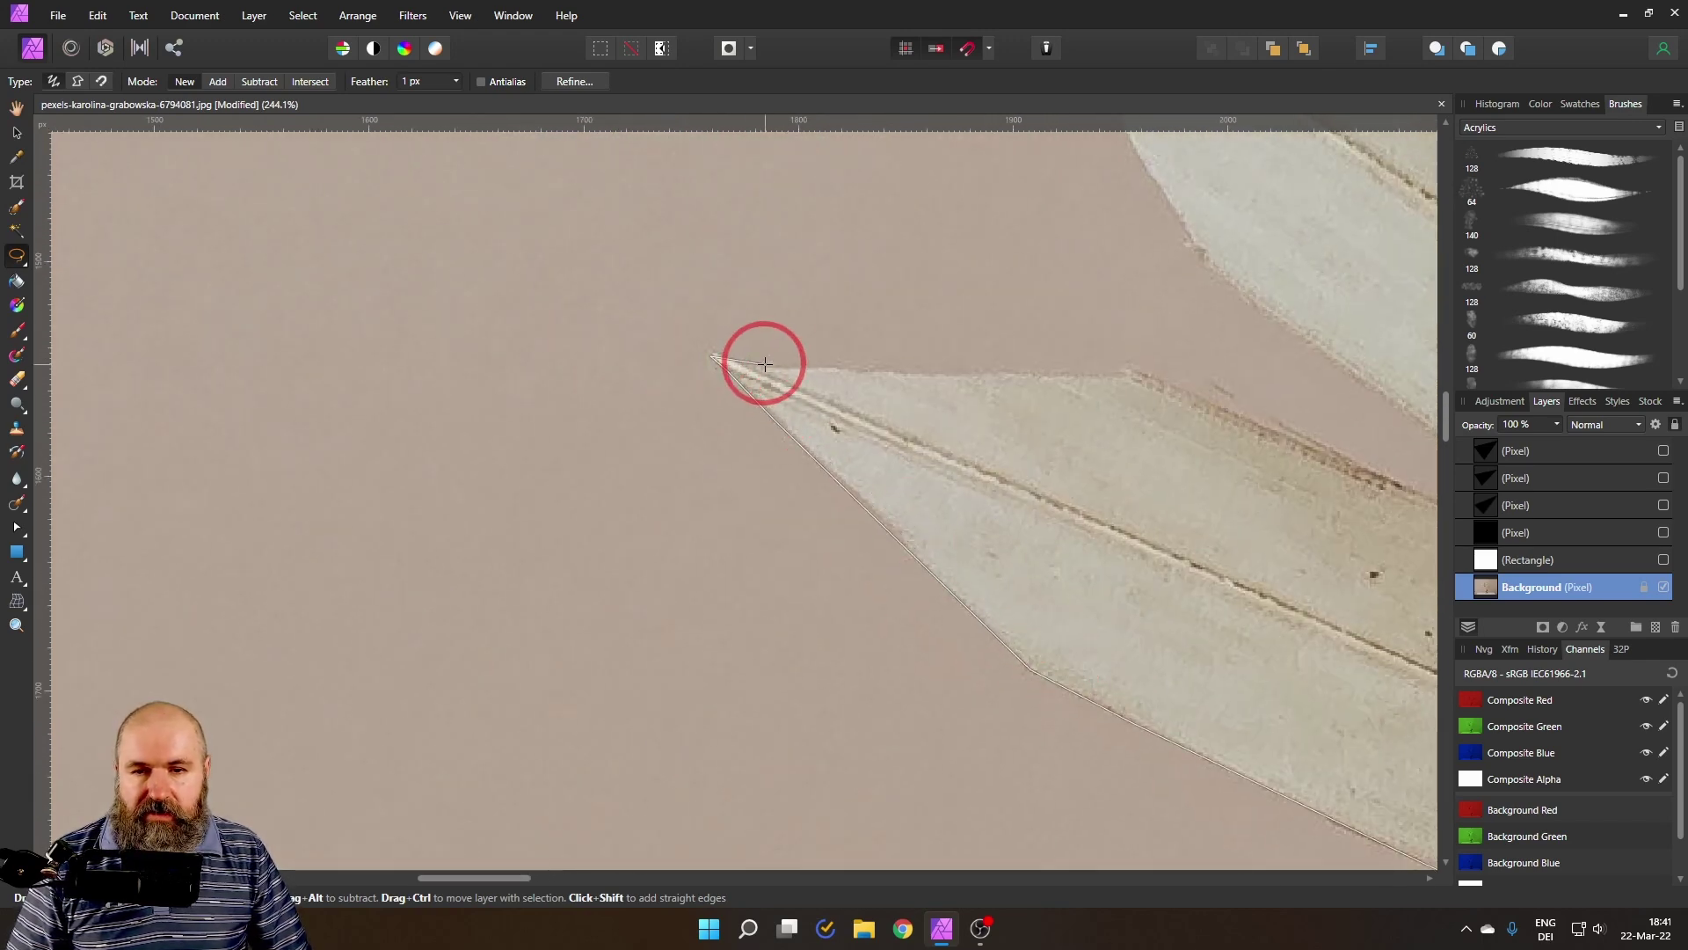
# Continue the tight outline along the upper edge, where two leaves meet, and up the next leaf's tip
pyautogui.click(1130, 373)
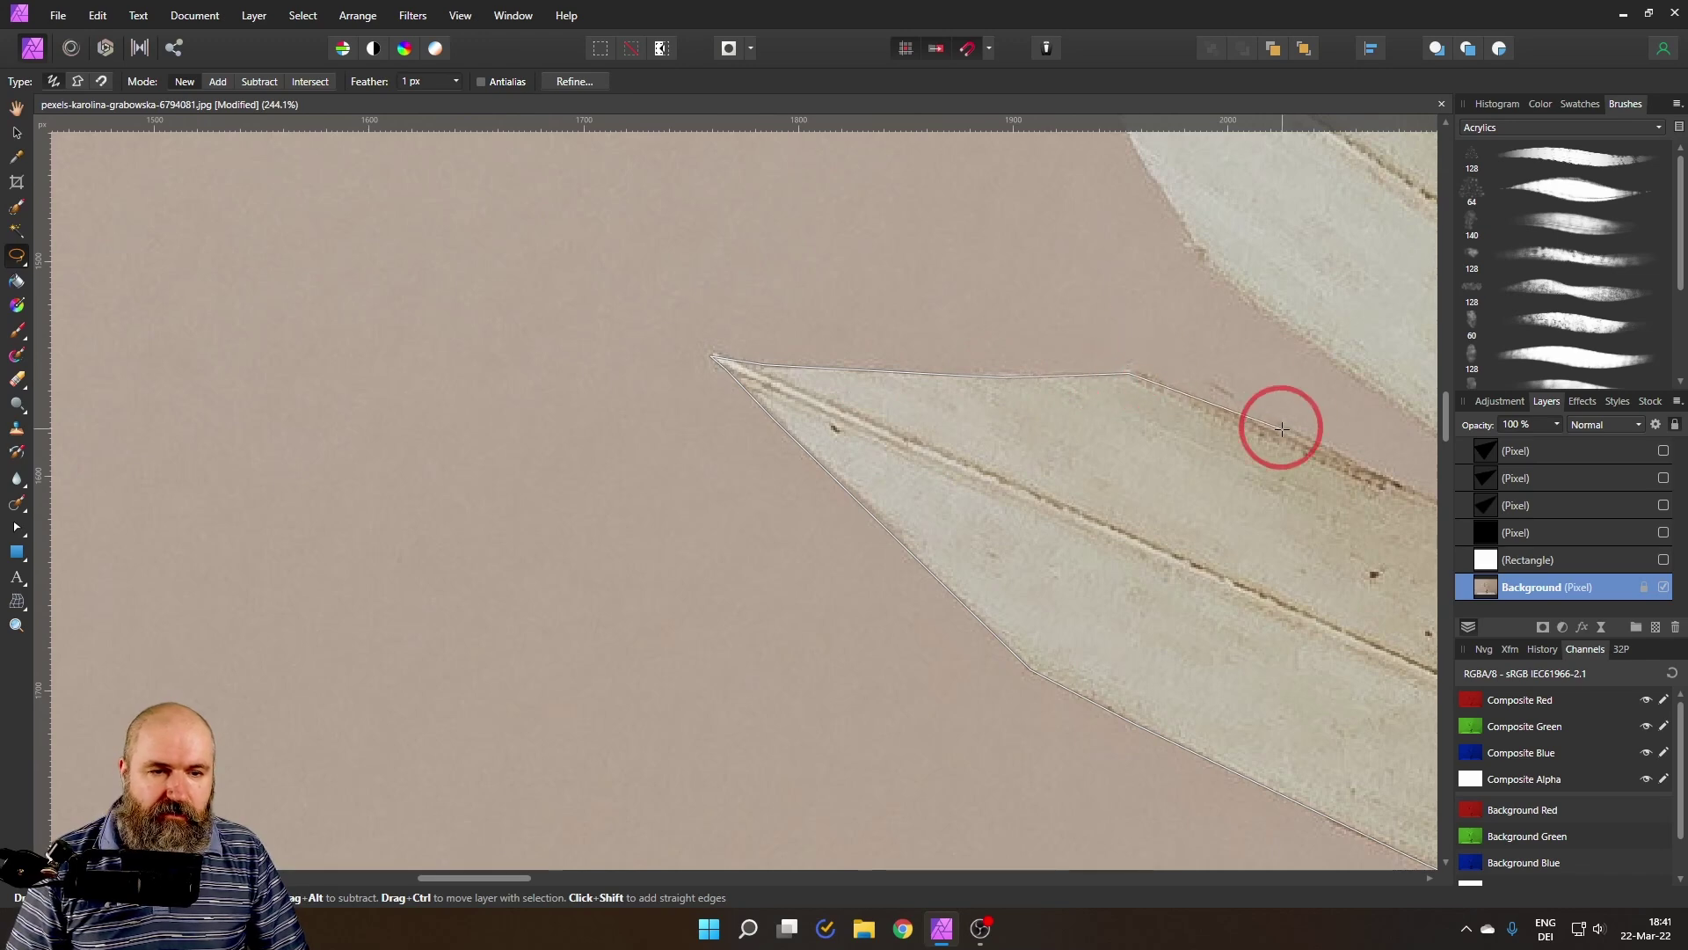
pyautogui.moveTo(1349, 445); pyautogui.dragTo(656, 351)
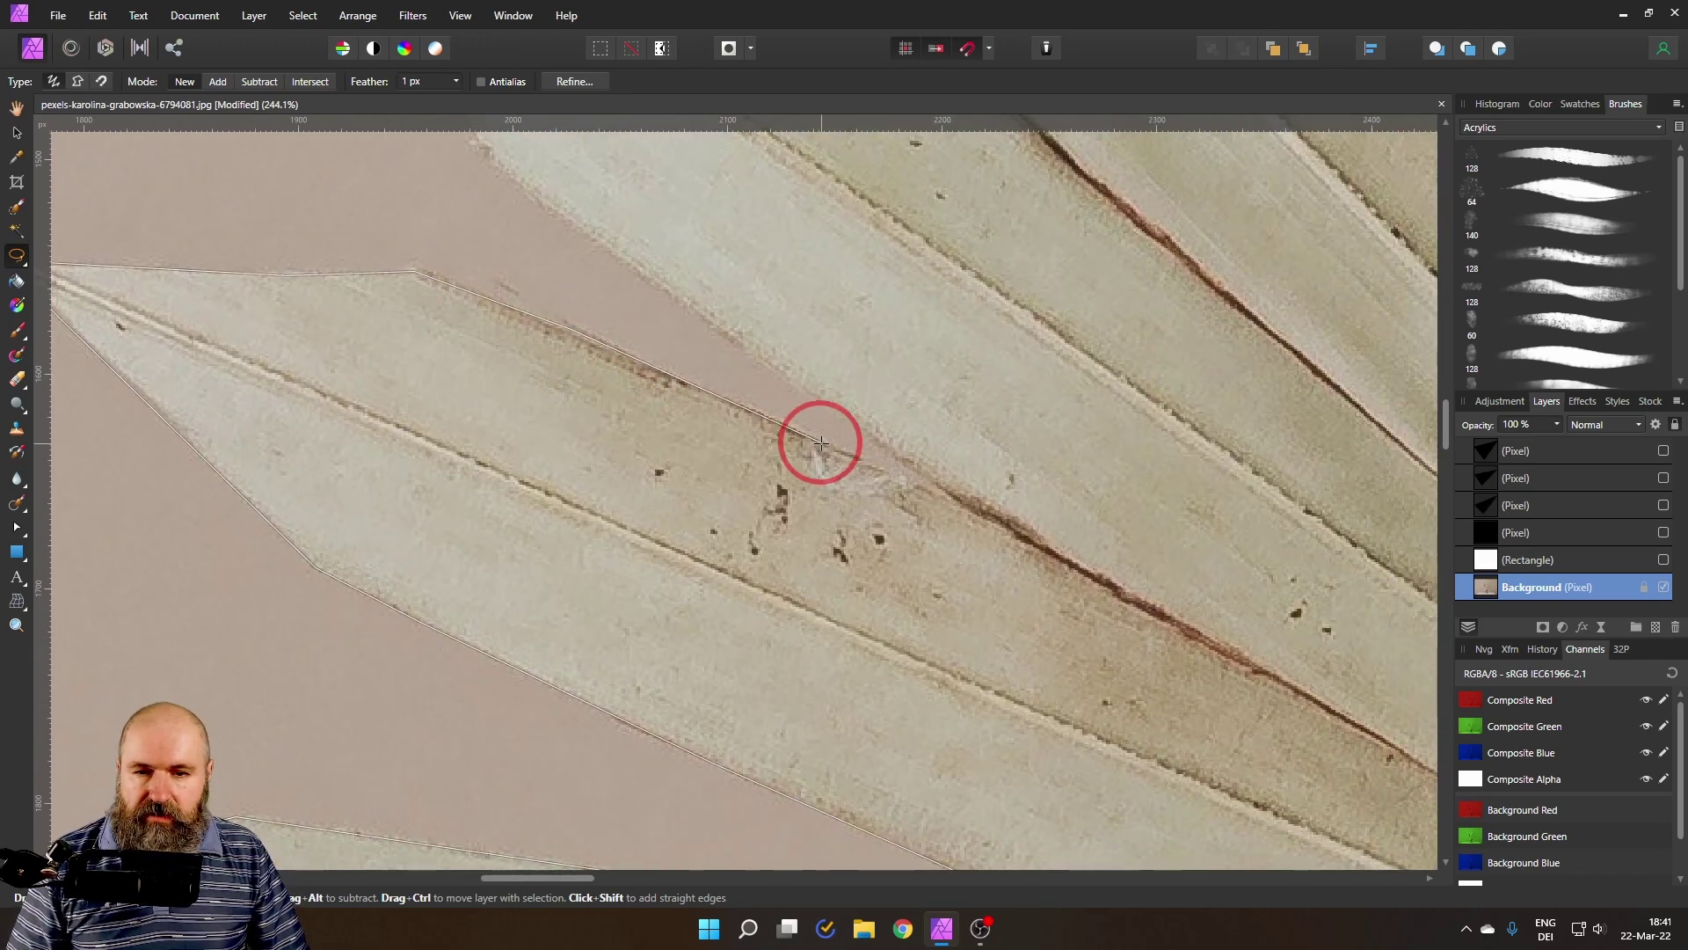
pyautogui.click(956, 503)
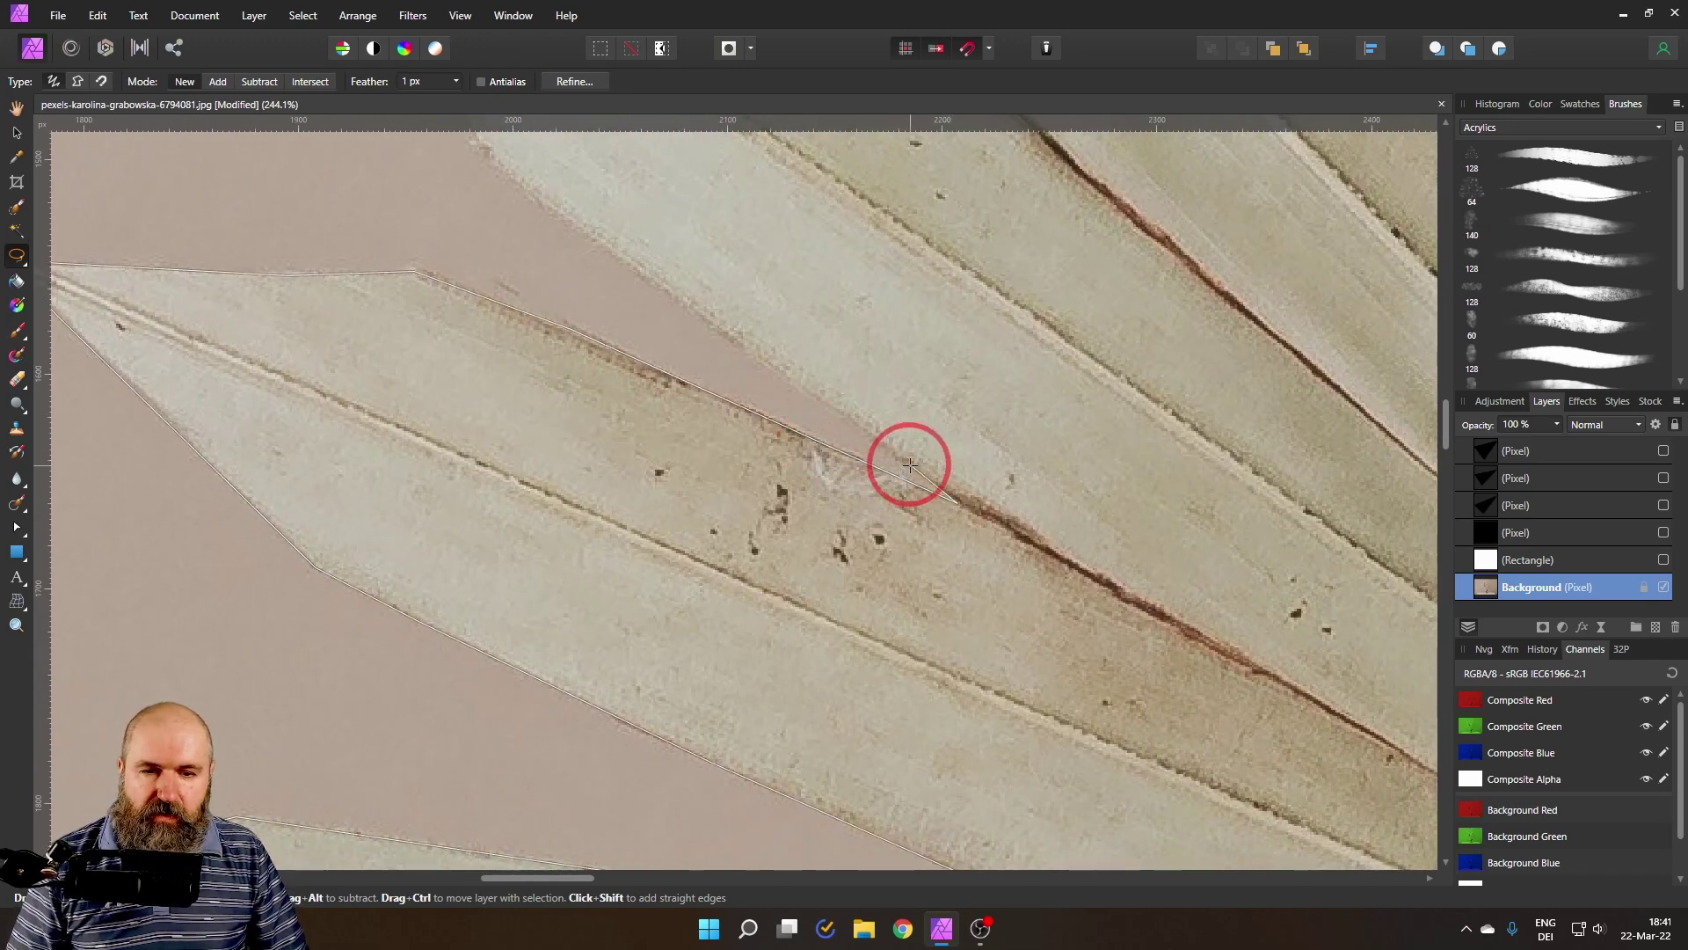
pyautogui.moveTo(696, 283); pyautogui.dragTo(1037, 520)
pyautogui.click(834, 401)
pyautogui.scroll(3, 889, 456)
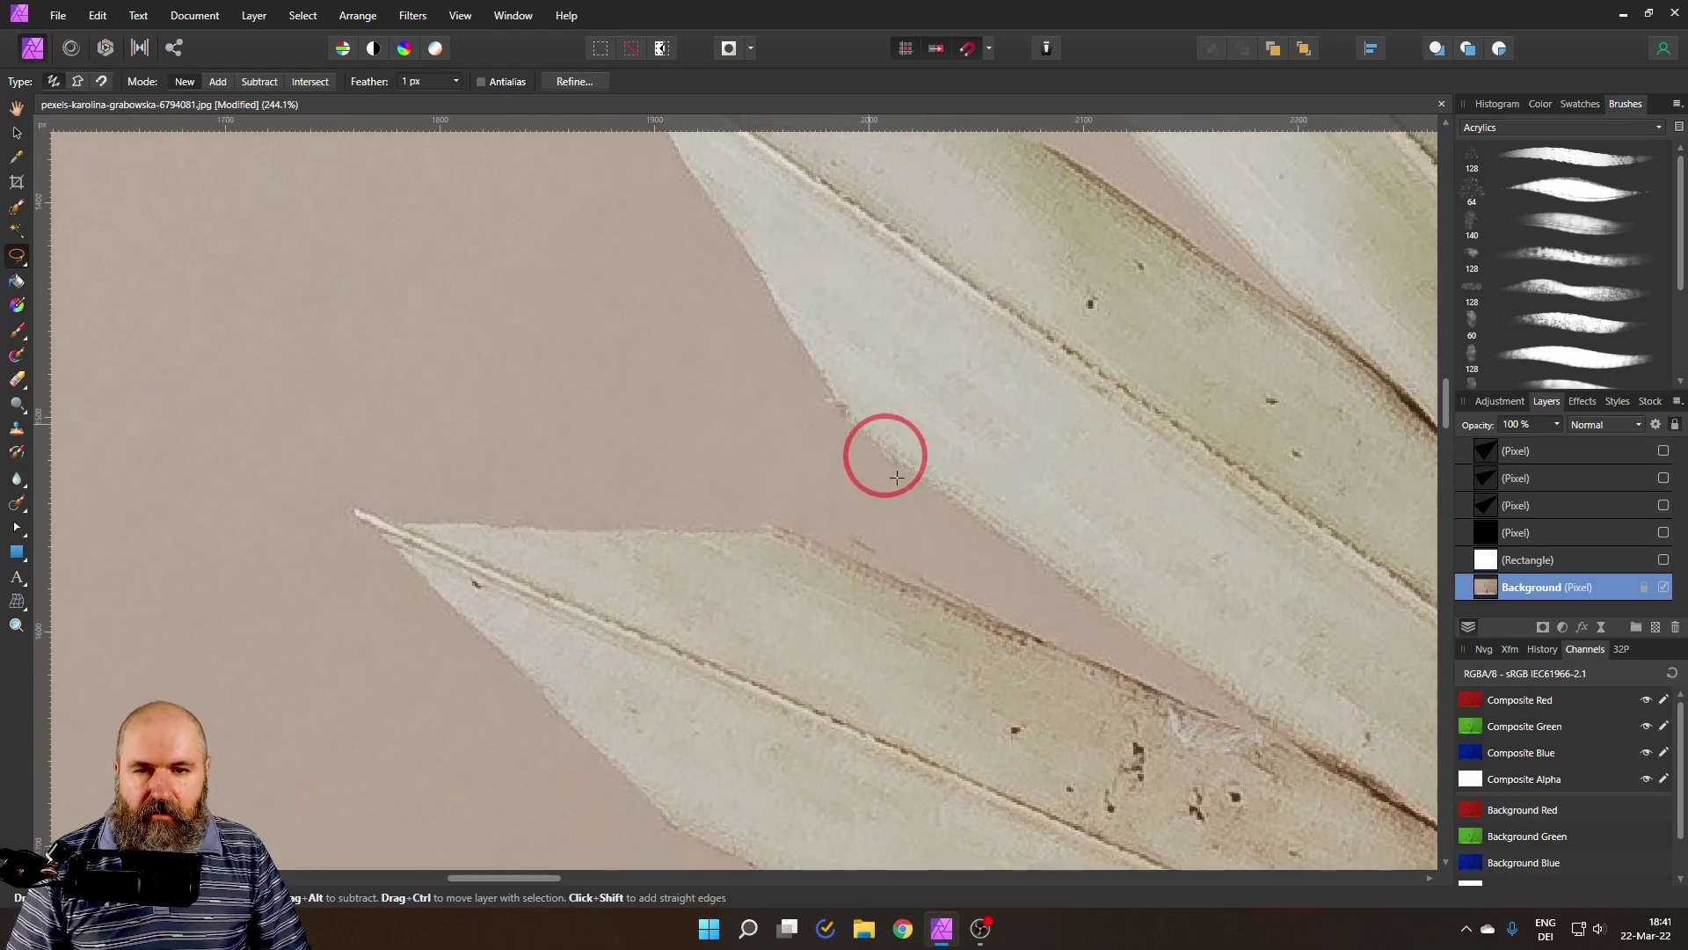
pyautogui.click(879, 436)
pyautogui.moveTo(880, 436)
pyautogui.mouseDown()
pyautogui.moveTo(802, 327)
pyautogui.moveTo(1091, 410)
pyautogui.moveTo(1225, 422)
pyautogui.moveTo(1311, 490)
pyautogui.moveTo(859, 331)
pyautogui.moveTo(1032, 449)
pyautogui.moveTo(830, 233)
pyautogui.moveTo(834, 254)
pyautogui.mouseUp()
pyautogui.hscroll(5, 1311, 490)
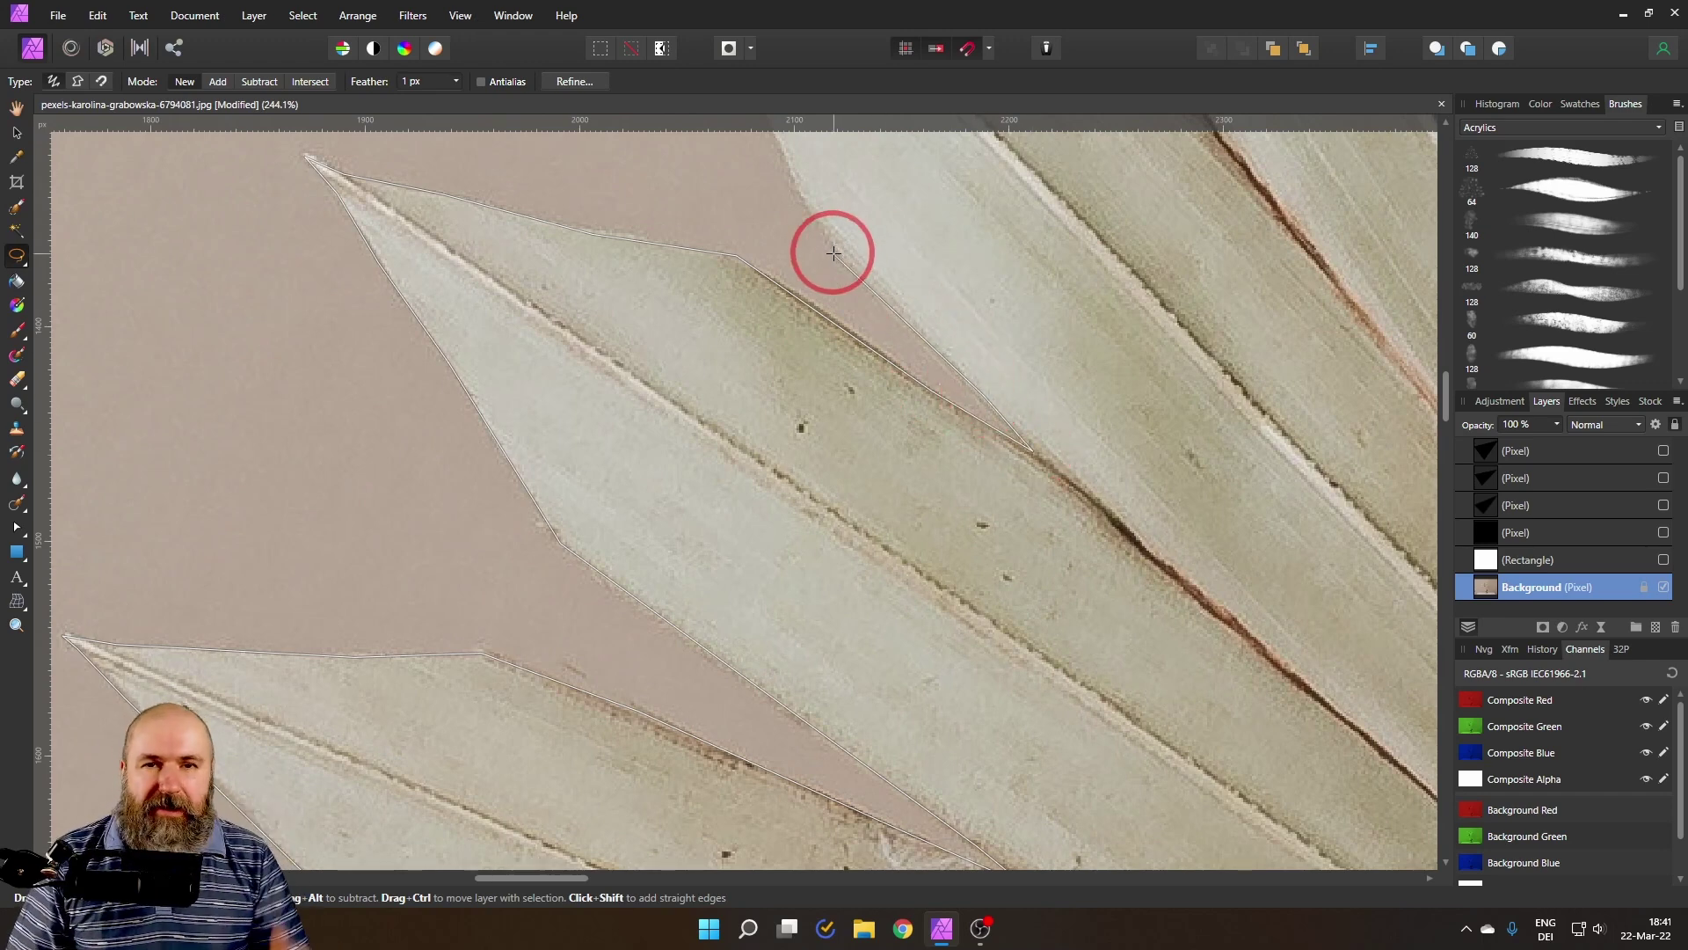